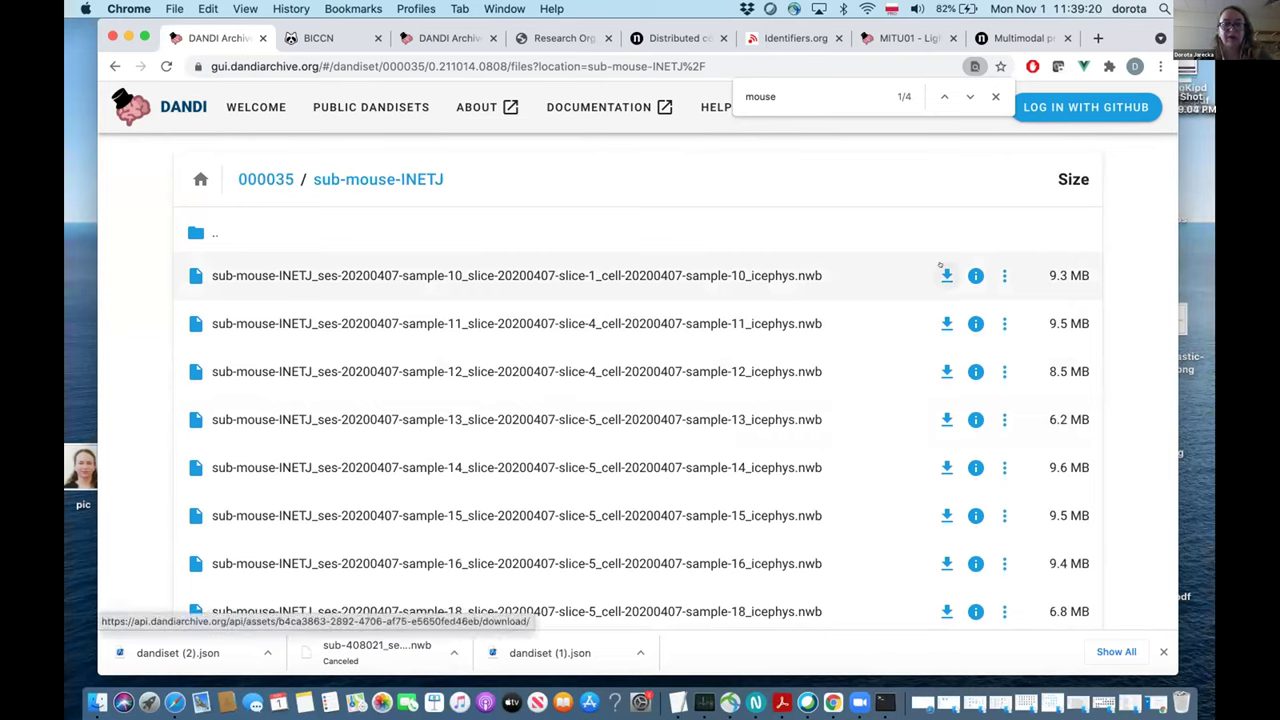
Cancel the first file's download and open its asset metadata record in a new tab.
{"action": "left_click", "coordinate": [945, 273]}
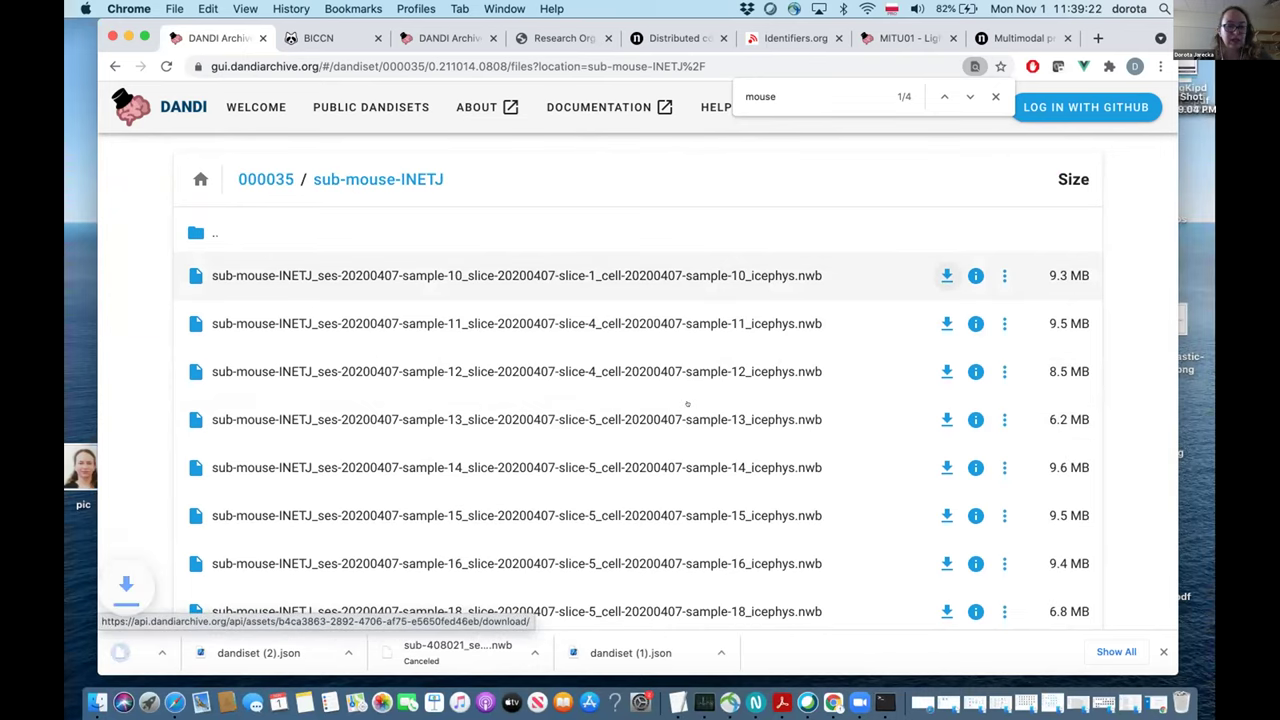
{"action": "left_click", "coordinate": [266, 652]}
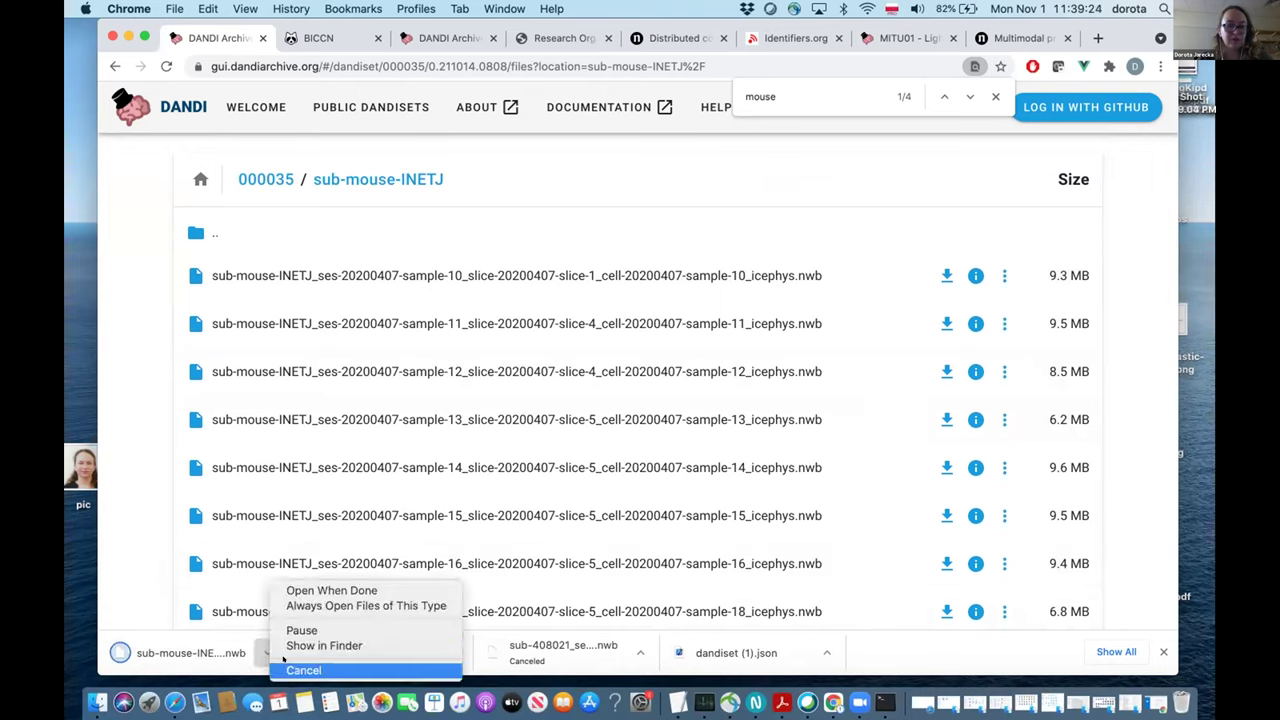
{"action": "left_click", "coordinate": [286, 668]}
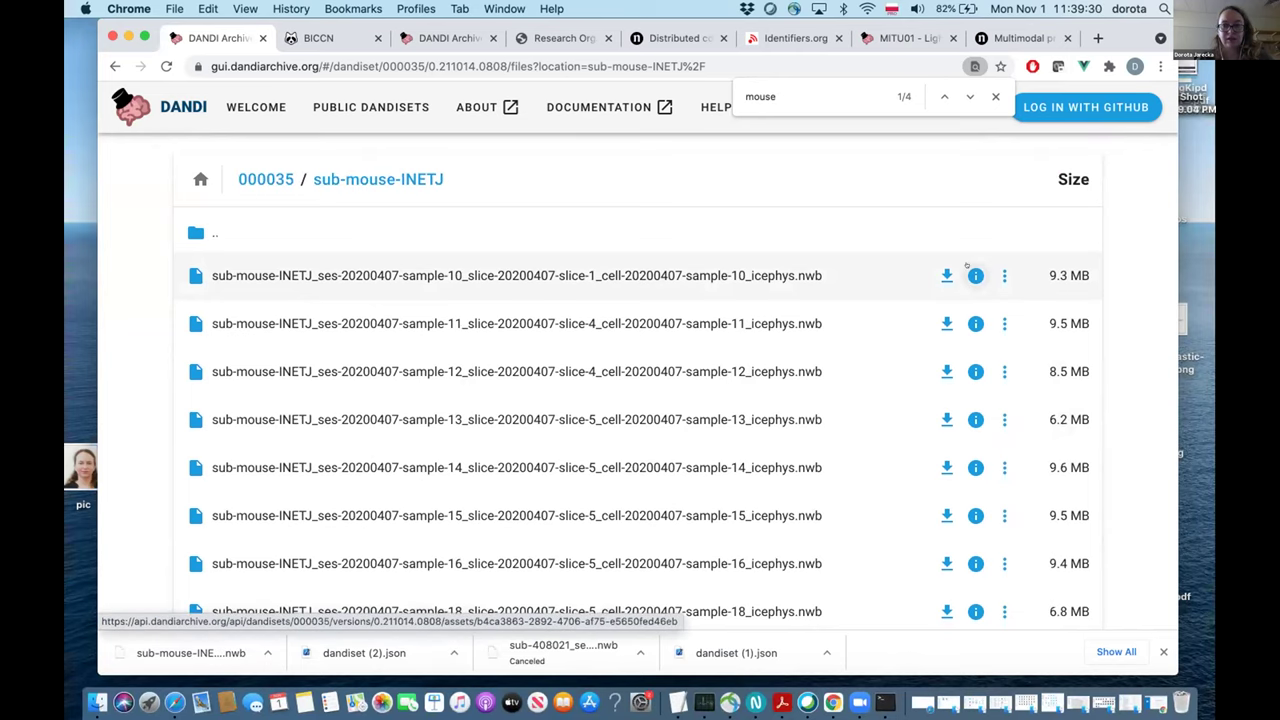
{"action": "left_click", "coordinate": [974, 273]}
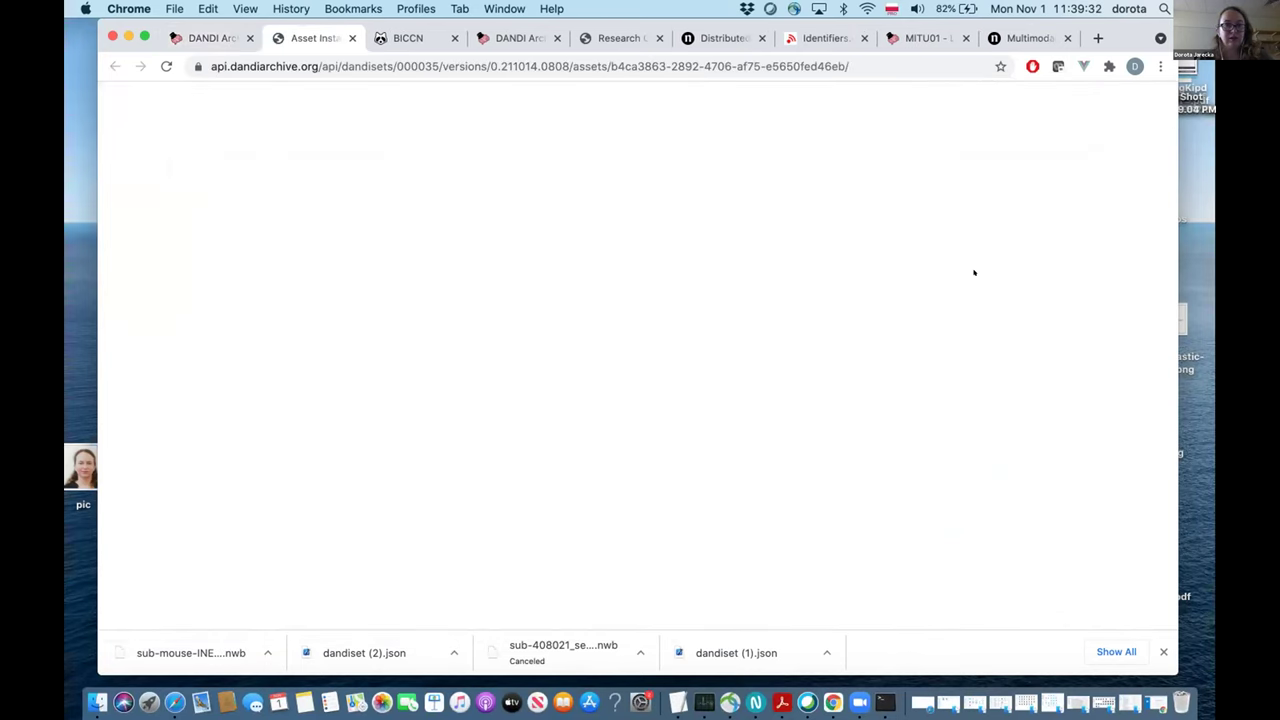
Read through the sample-10 file's asset JSON, then return to the sub-mouse-INETJ file list.
{"action": "scroll", "coordinate": [811, 390], "scroll_direction": "down", "scroll_amount": 2}
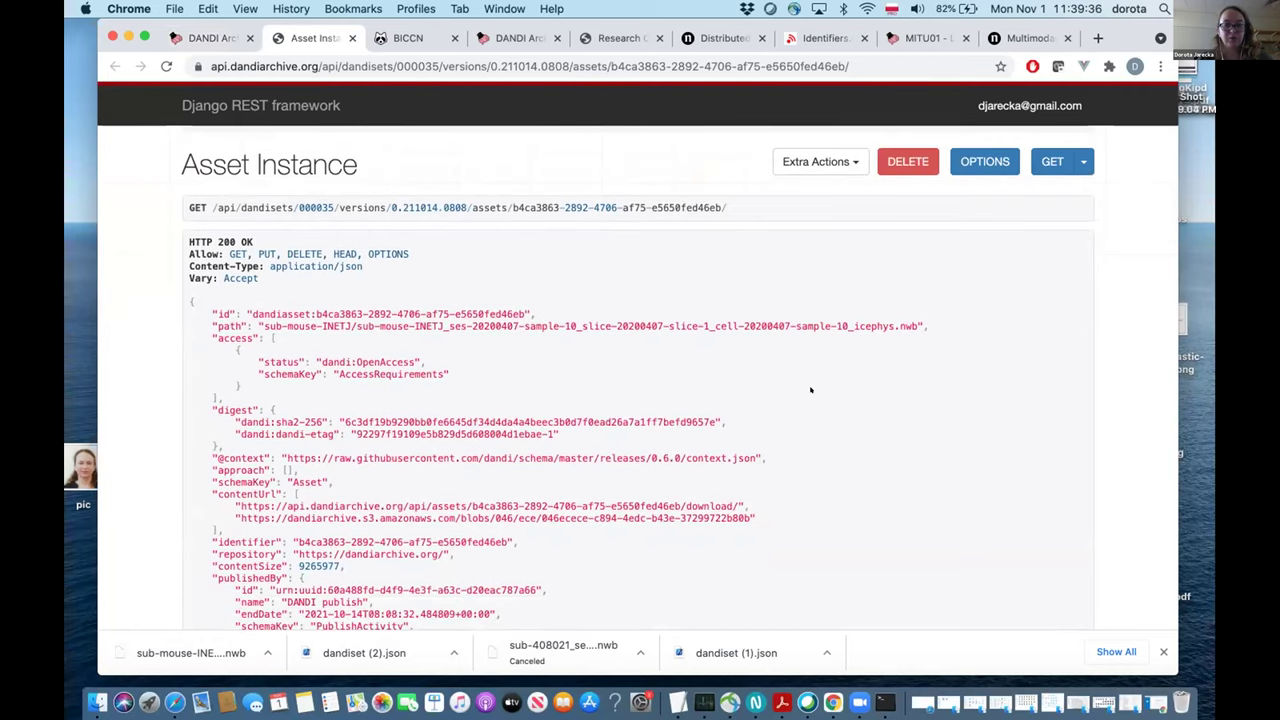
{"action": "scroll", "coordinate": [811, 390], "scroll_direction": "down", "scroll_amount": 1}
{"action": "scroll", "coordinate": [811, 390], "scroll_direction": "down", "scroll_amount": 5}
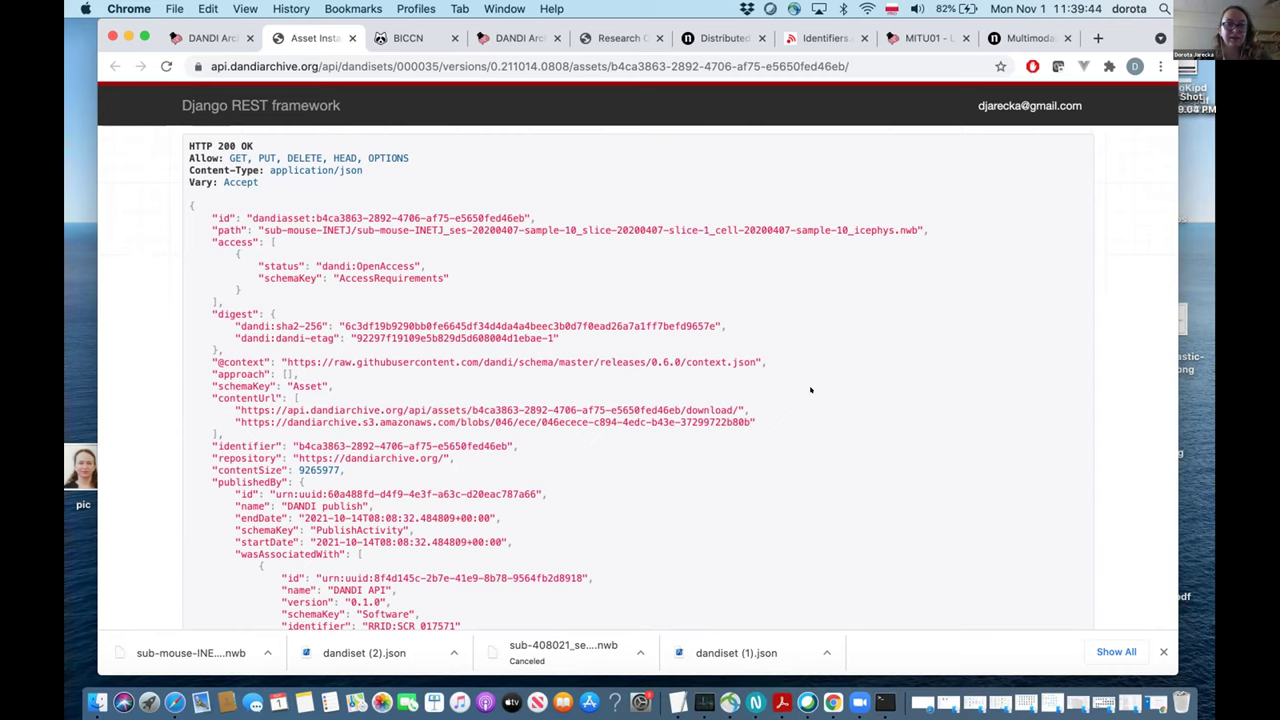
{"action": "scroll", "coordinate": [811, 390], "scroll_direction": "down", "scroll_amount": 5}
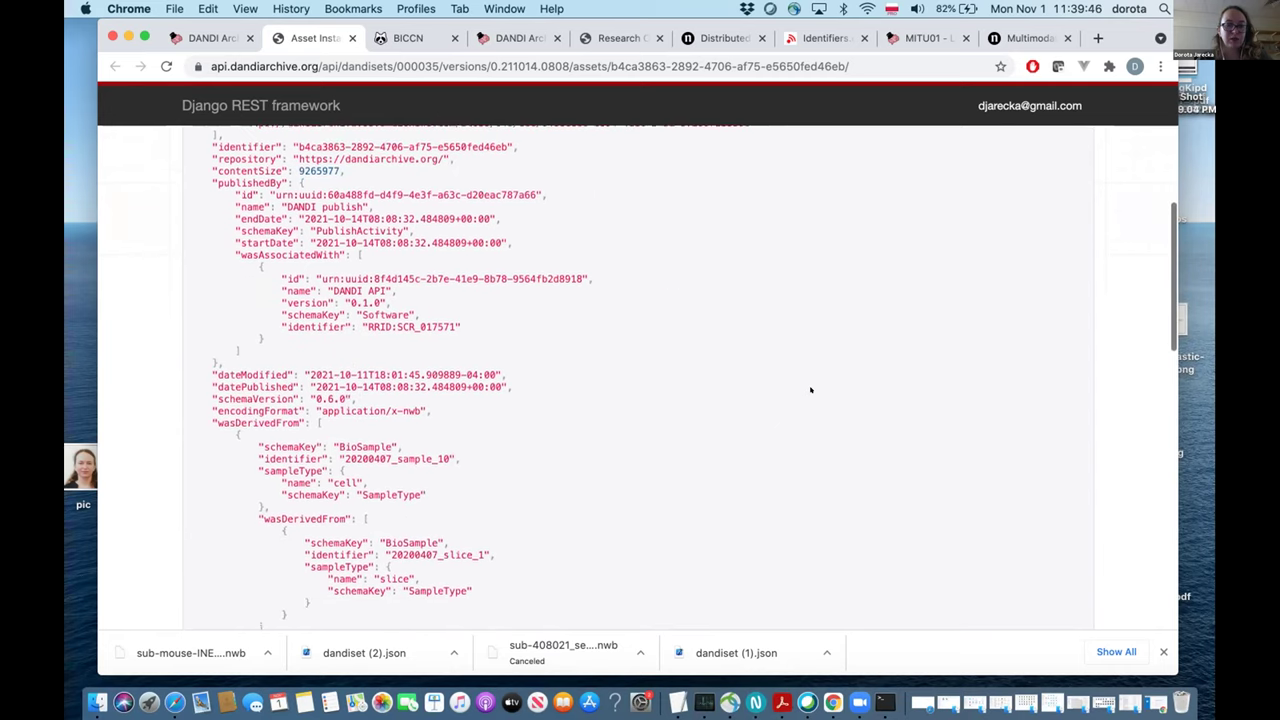
{"action": "scroll", "coordinate": [811, 390], "scroll_direction": "down", "scroll_amount": 1}
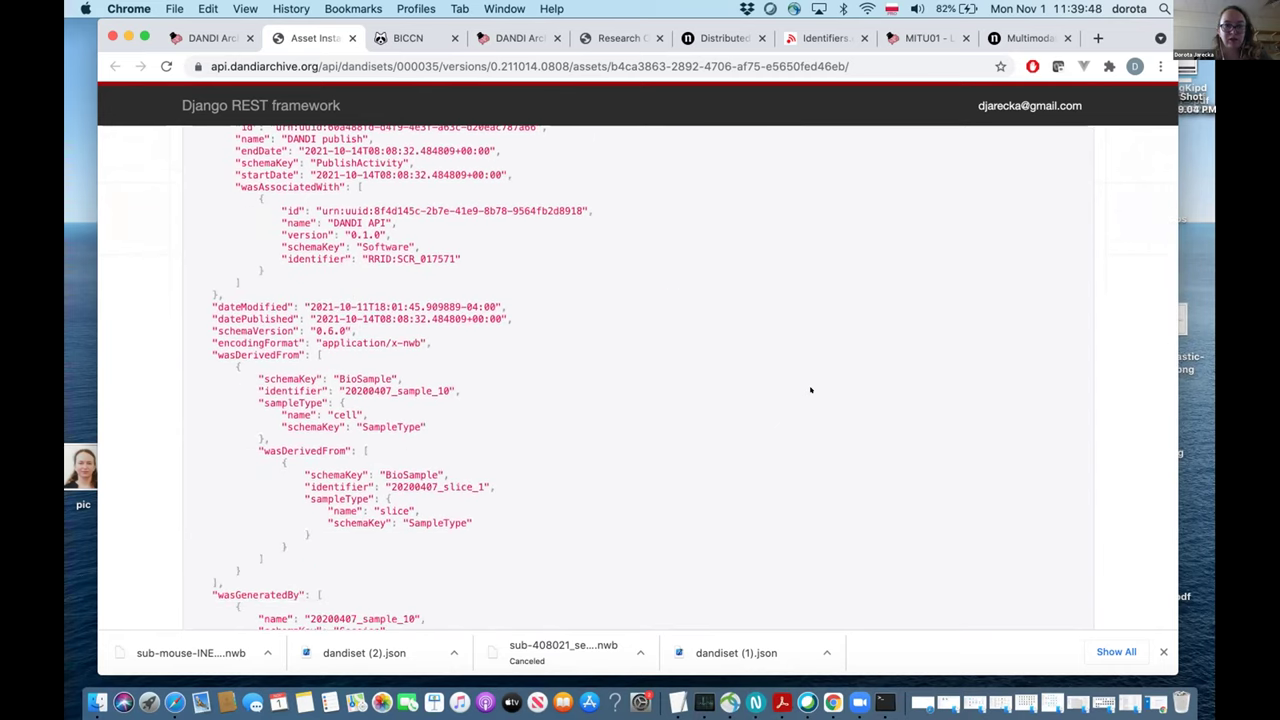
{"action": "scroll", "coordinate": [811, 390], "scroll_direction": "down", "scroll_amount": 1}
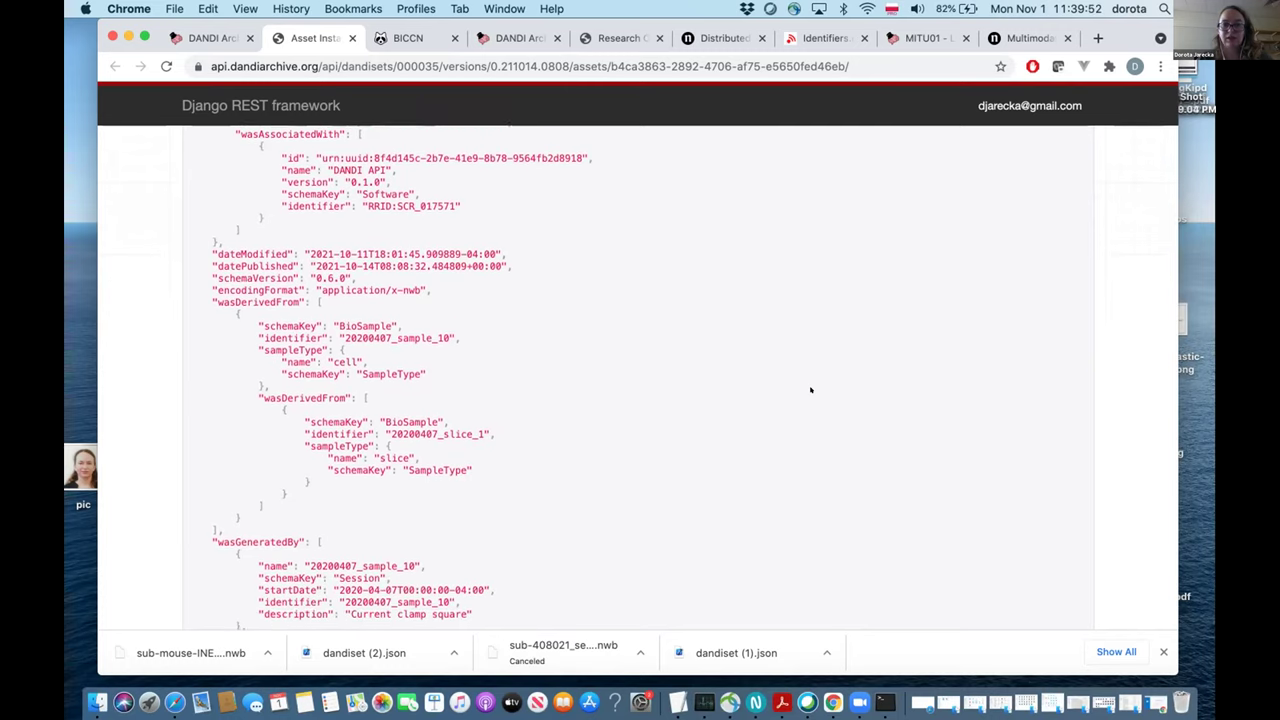
{"action": "scroll", "coordinate": [811, 390], "scroll_direction": "down", "scroll_amount": 2}
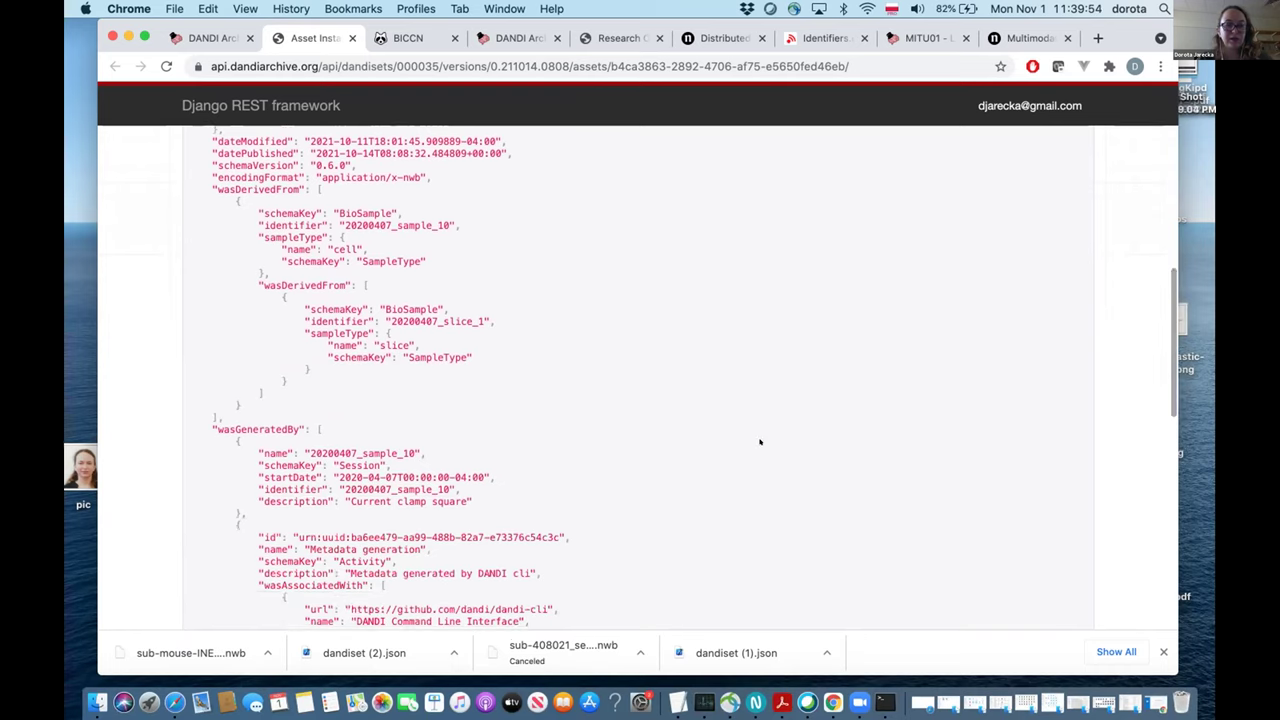
{"action": "scroll", "coordinate": [760, 442], "scroll_direction": "down", "scroll_amount": 6}
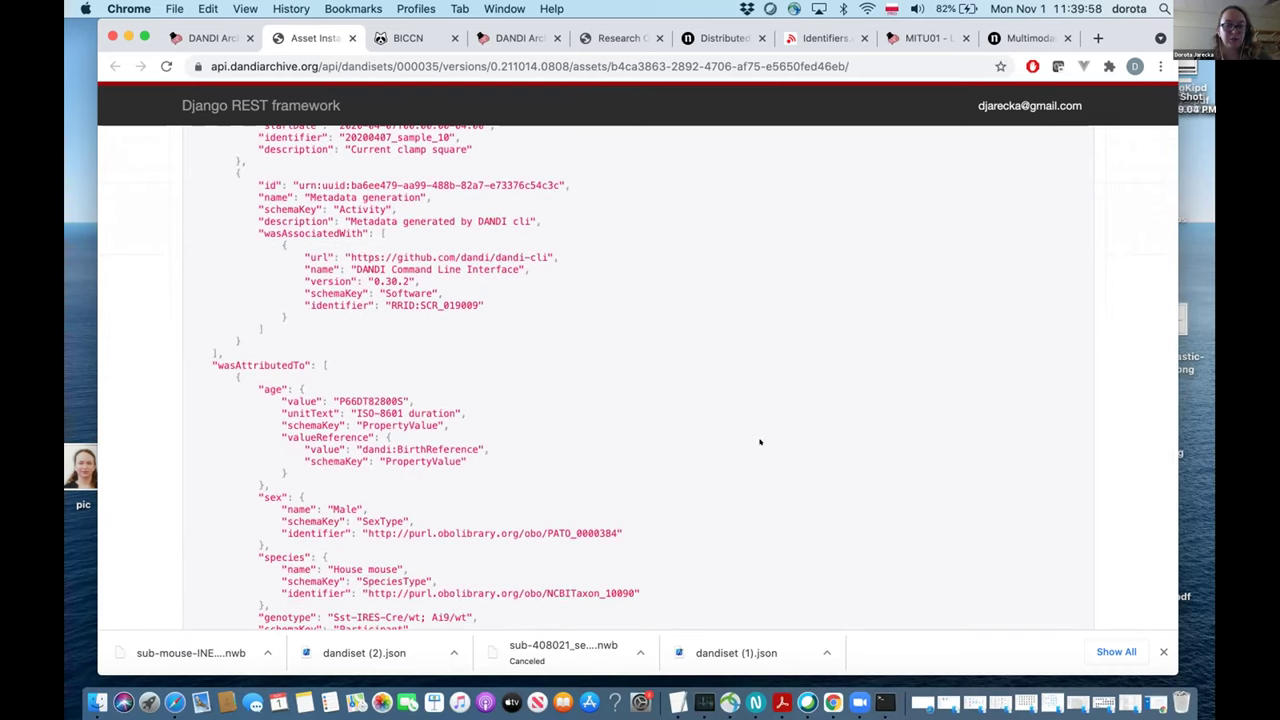
{"action": "scroll", "coordinate": [760, 442], "scroll_direction": "down", "scroll_amount": 7}
{"action": "scroll", "coordinate": [760, 442], "scroll_direction": "up", "scroll_amount": 10}
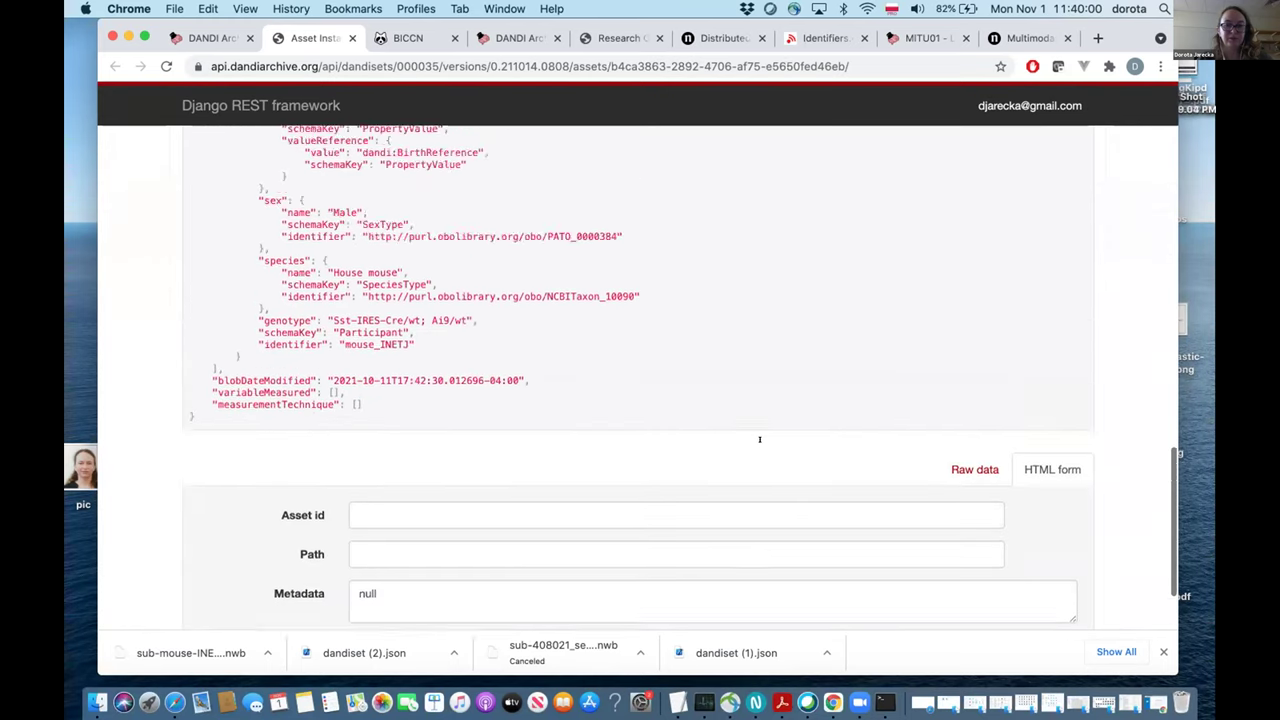
{"action": "scroll", "coordinate": [760, 442], "scroll_direction": "up", "scroll_amount": 10}
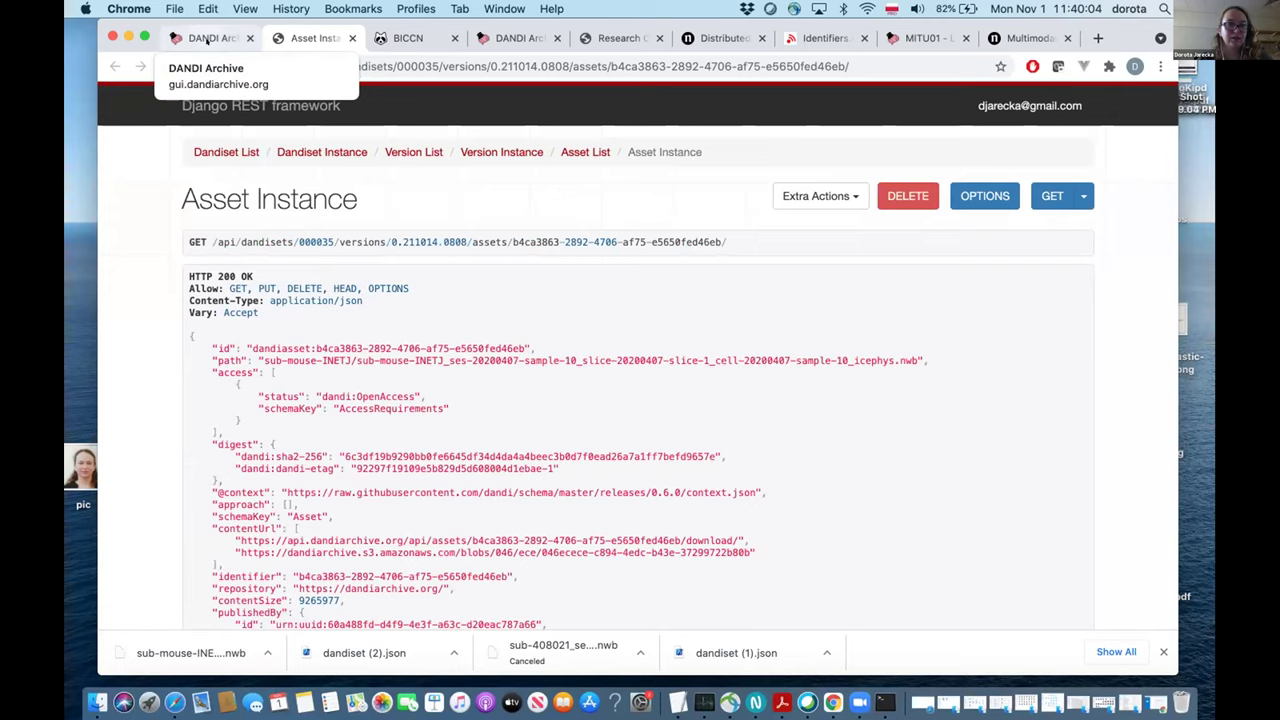
{"action": "left_click", "coordinate": [206, 38]}
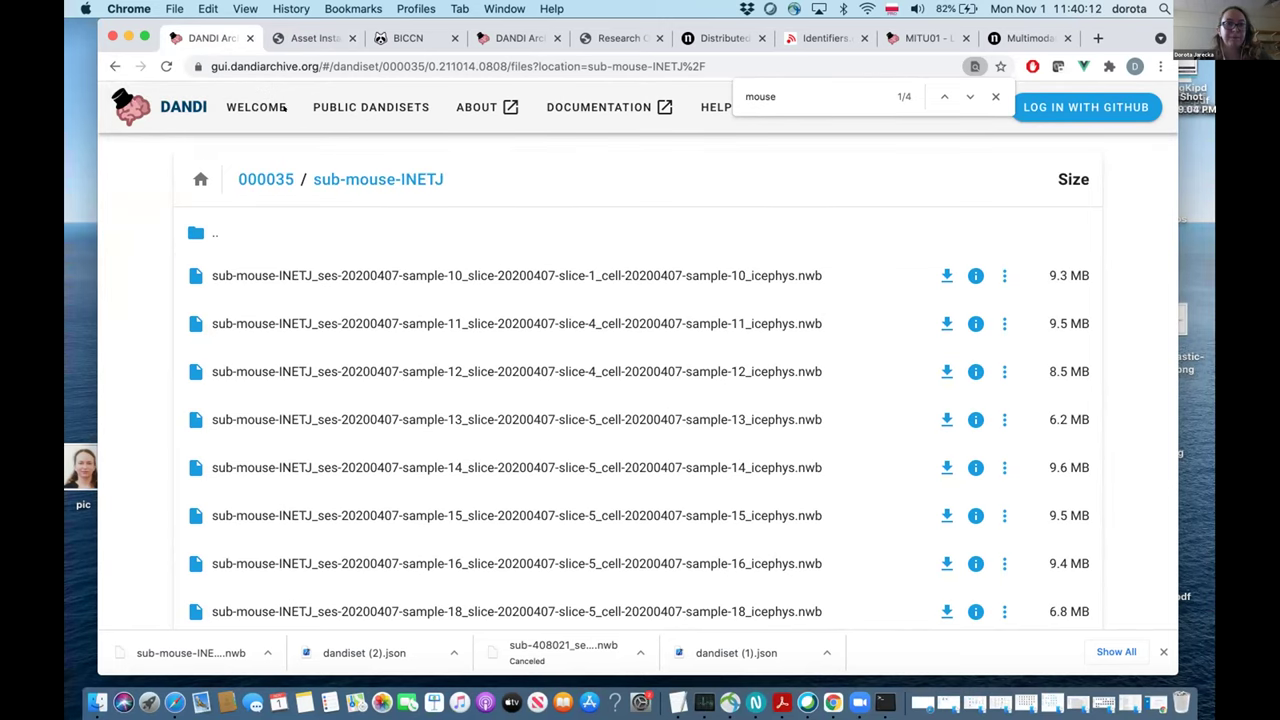
Search the public dandisets for 'house mouse' and browse the resulting list.
{"action": "left_click", "coordinate": [352, 107]}
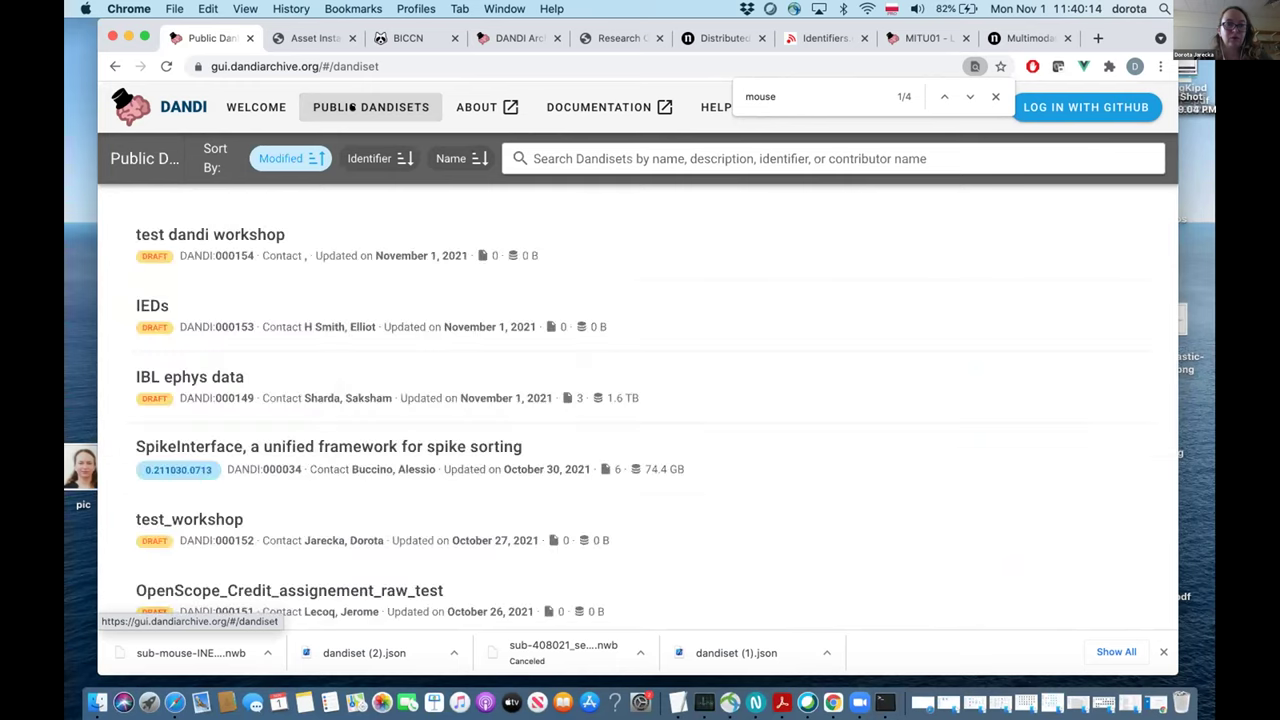
{"action": "left_click", "coordinate": [538, 148]}
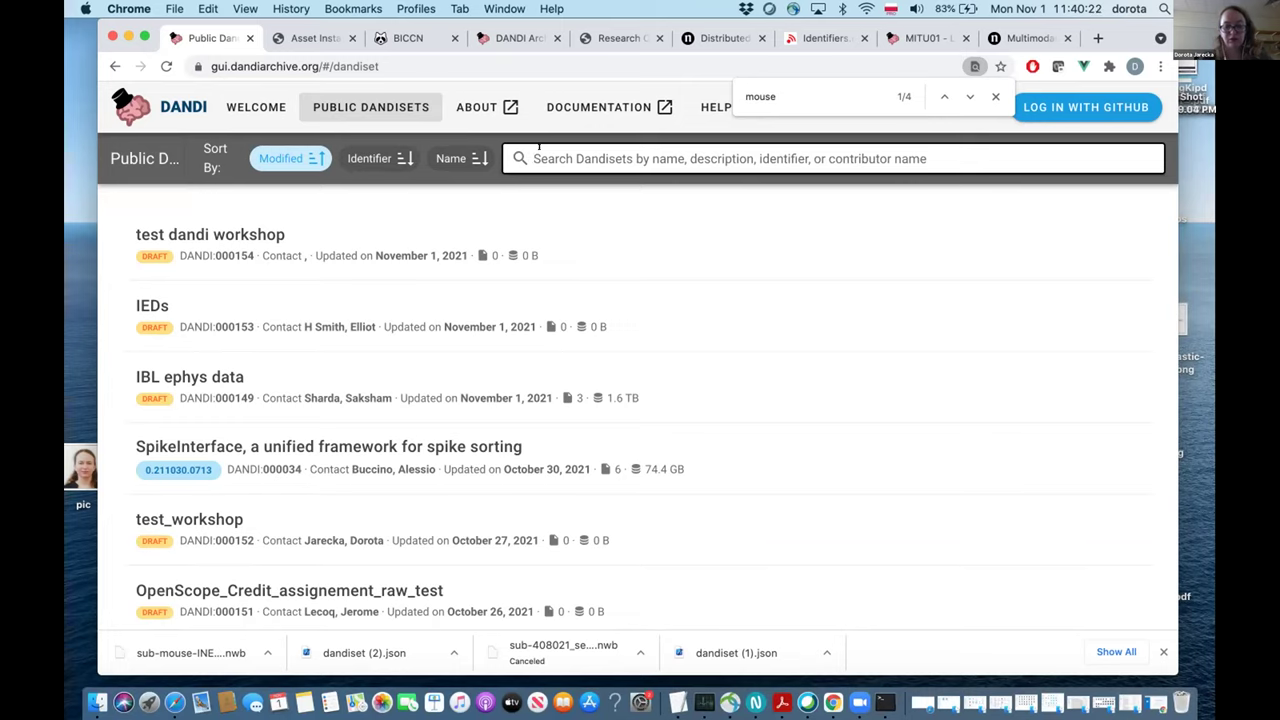
{"action": "type", "text": "mouse"}
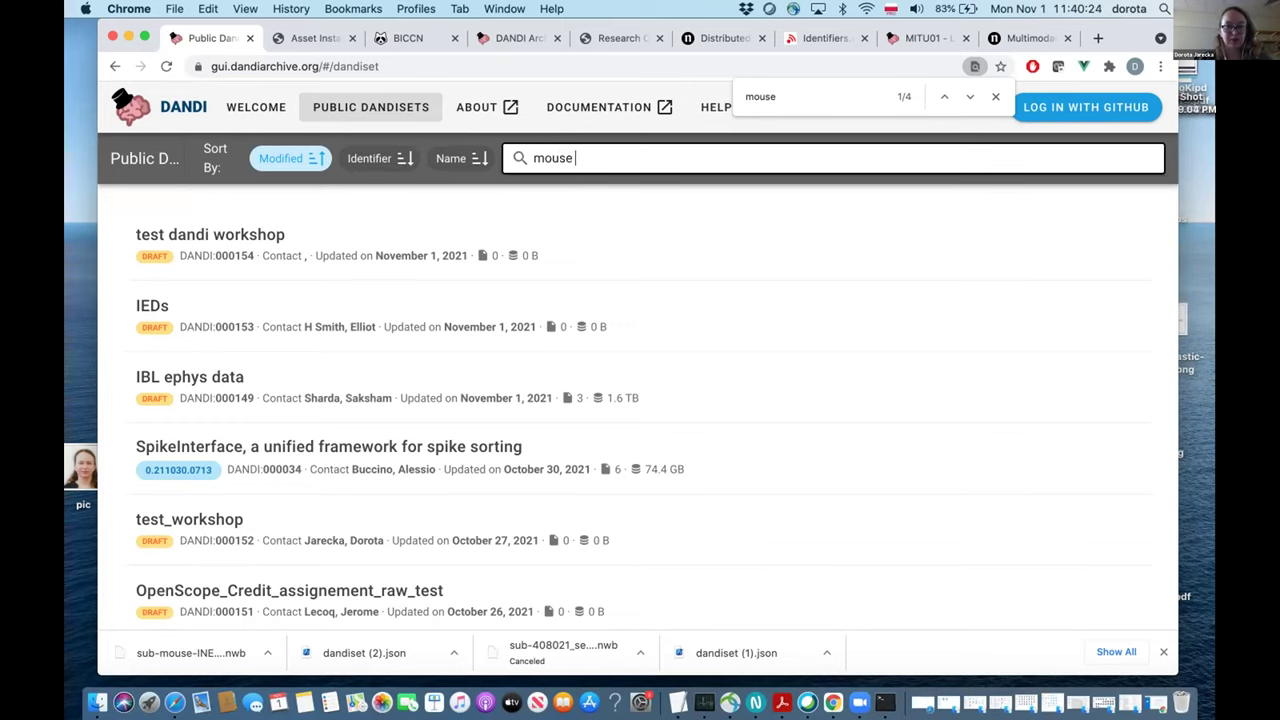
{"action": "key", "text": "BackSpace"}
{"action": "key", "text": "BackSpace"}
{"action": "key", "text": "BackSpace"}
{"action": "key", "text": "BackSpace"}
{"action": "key", "text": "BackSpace"}
{"action": "key", "text": "BackSpace"}
{"action": "type", "text": "house mouse"}
{"action": "key", "text": "Return"}
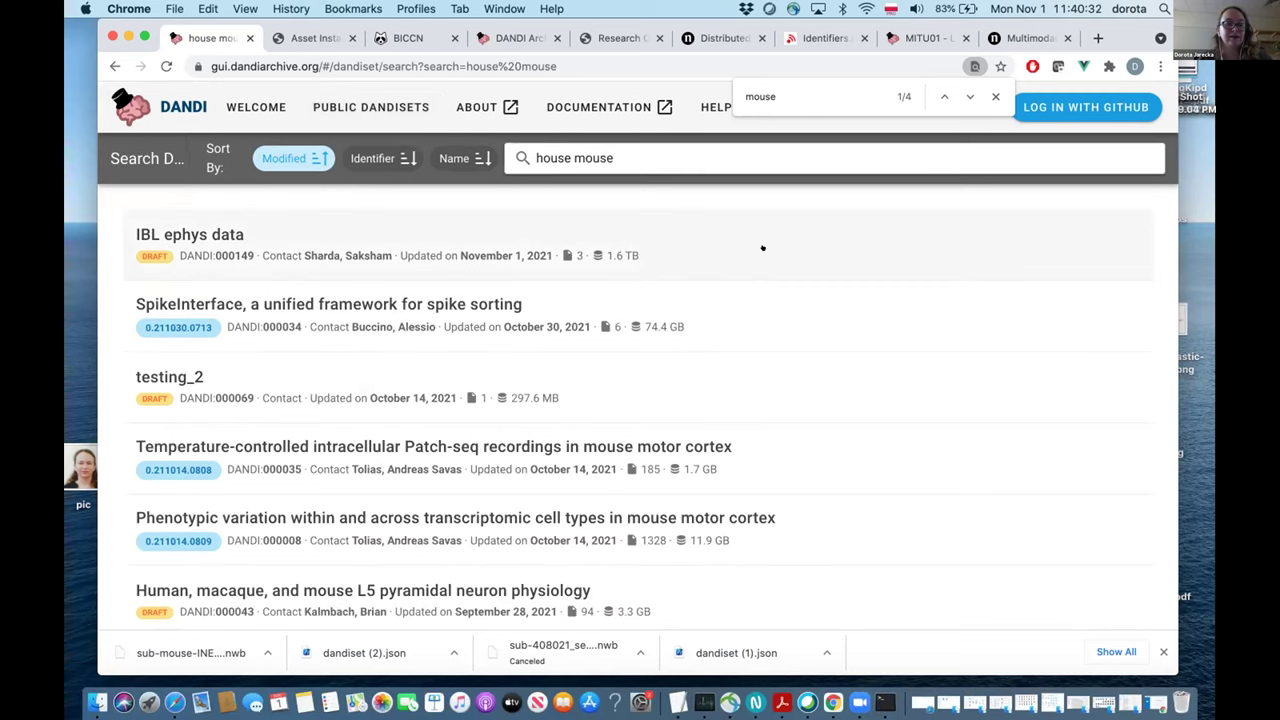
{"action": "scroll", "coordinate": [762, 247], "scroll_direction": "down", "scroll_amount": 2}
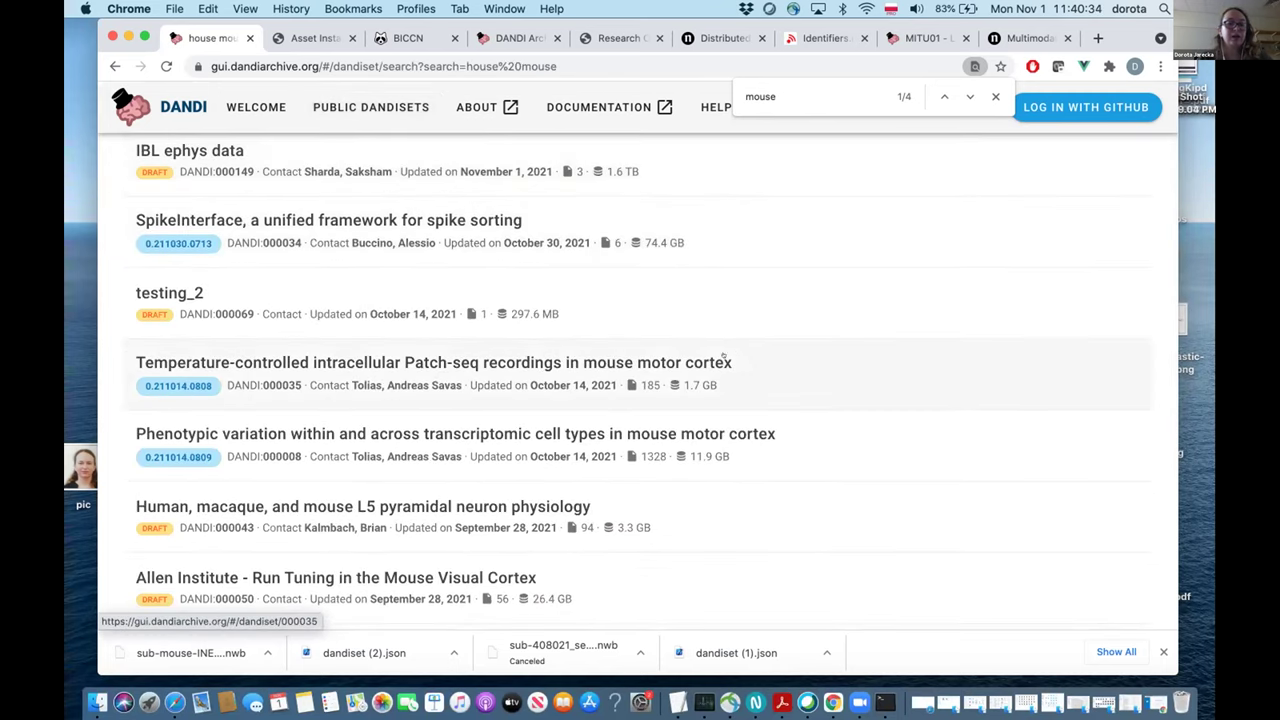
{"action": "scroll", "coordinate": [634, 470], "scroll_direction": "down", "scroll_amount": 1}
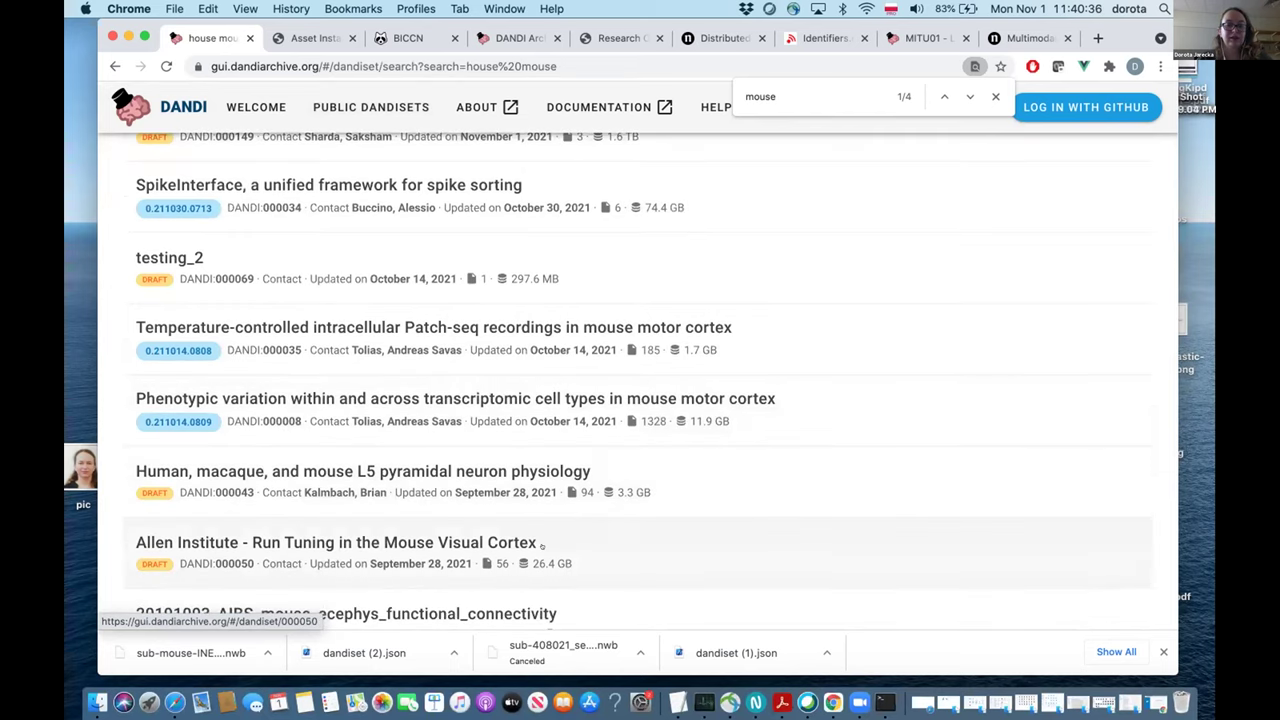
{"action": "scroll", "coordinate": [542, 546], "scroll_direction": "down", "scroll_amount": 4}
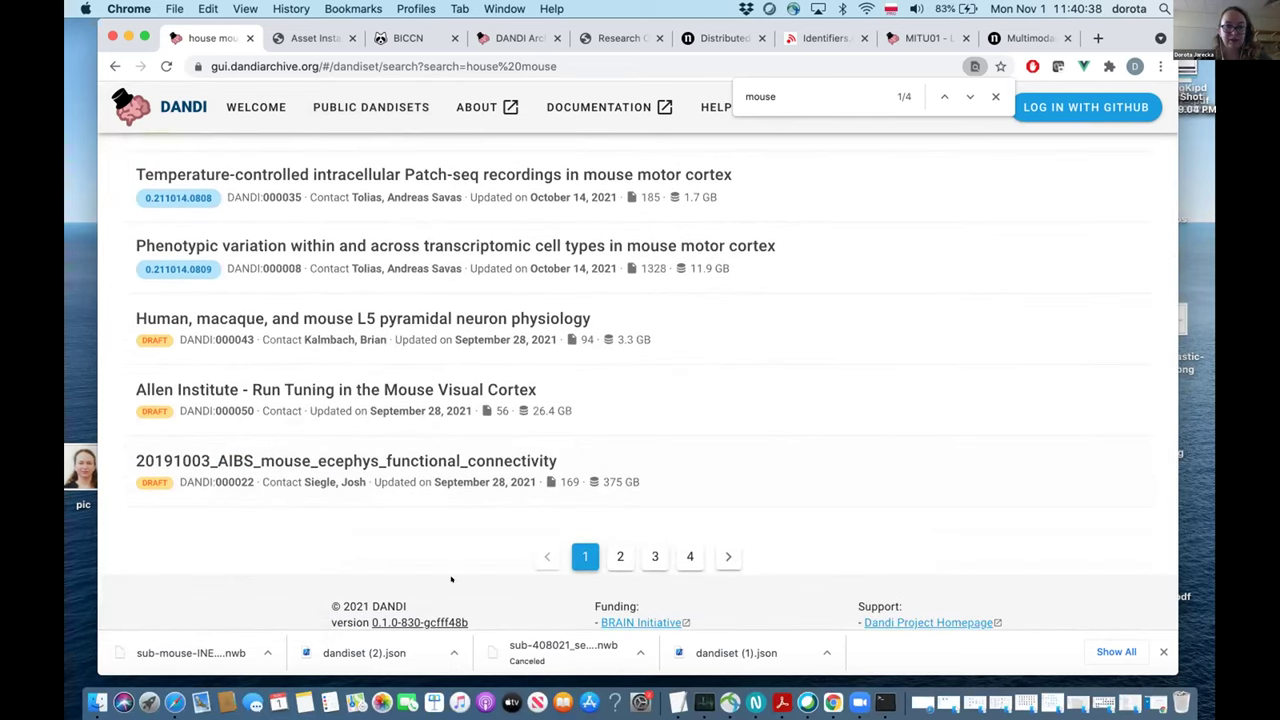
{"action": "scroll", "coordinate": [451, 579], "scroll_direction": "up", "scroll_amount": 1}
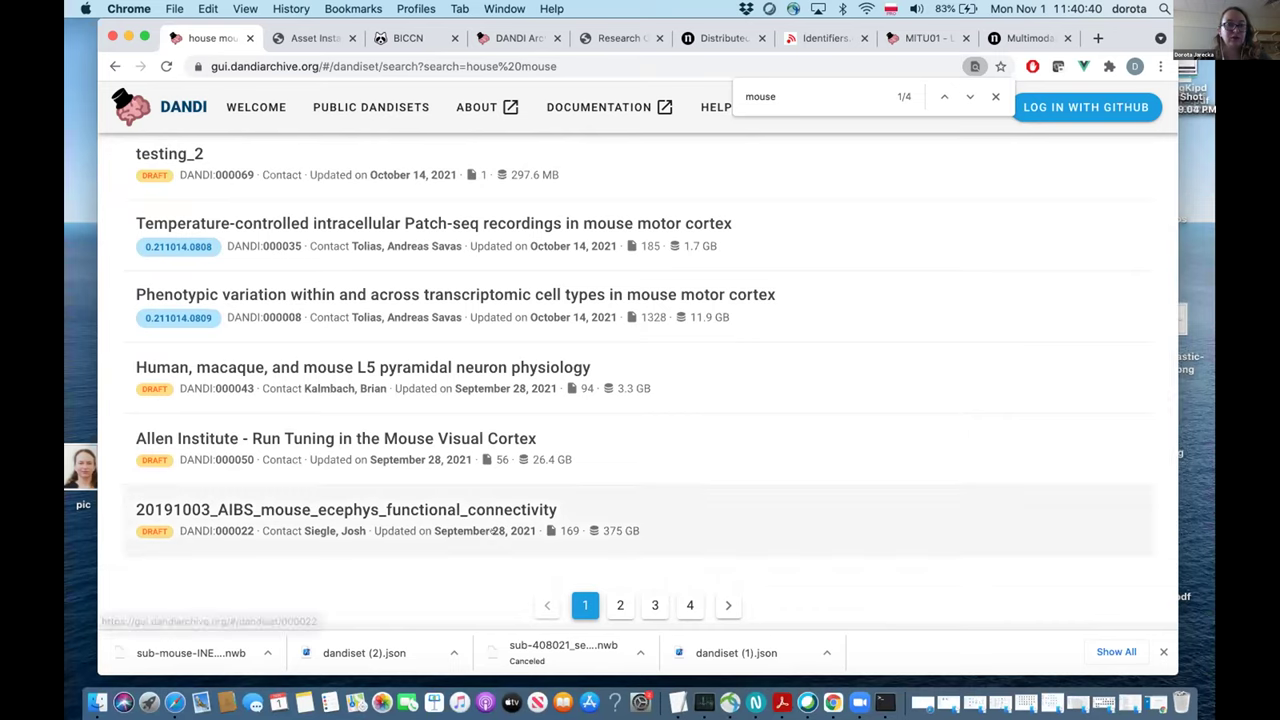
{"action": "scroll", "coordinate": [492, 525], "scroll_direction": "up", "scroll_amount": 1}
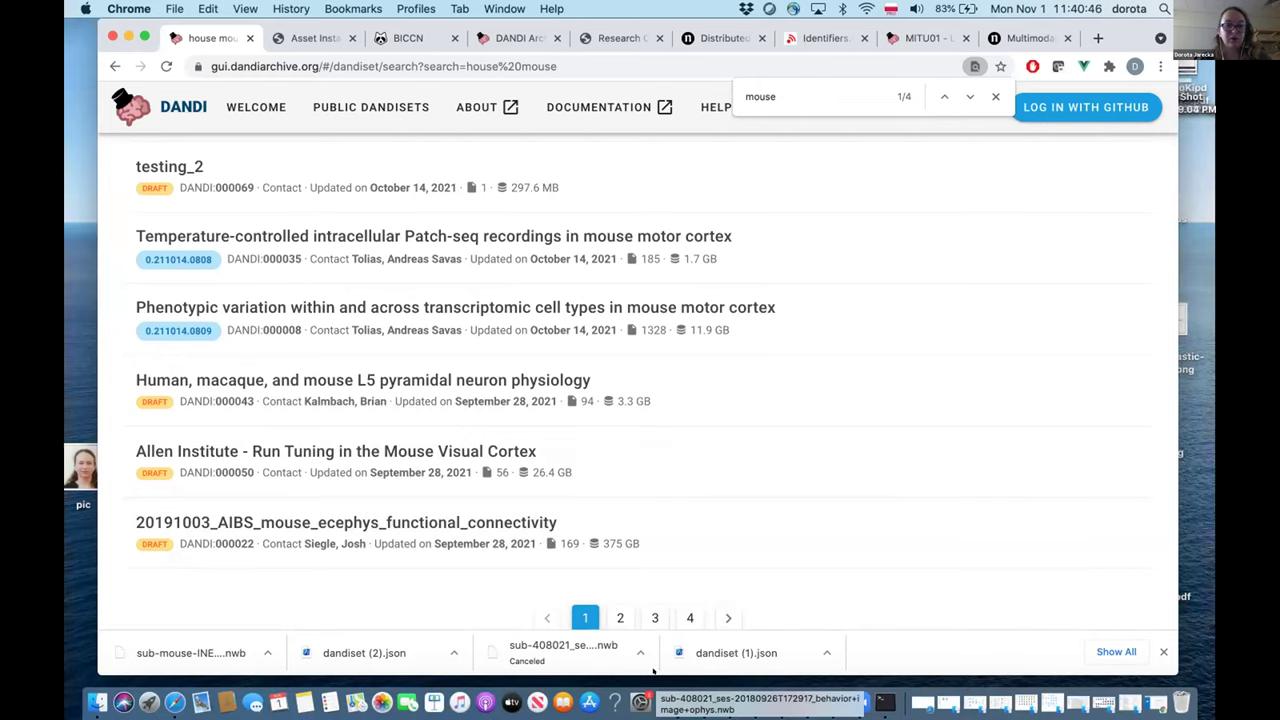
{"action": "scroll", "coordinate": [798, 520], "scroll_direction": "up", "scroll_amount": 1}
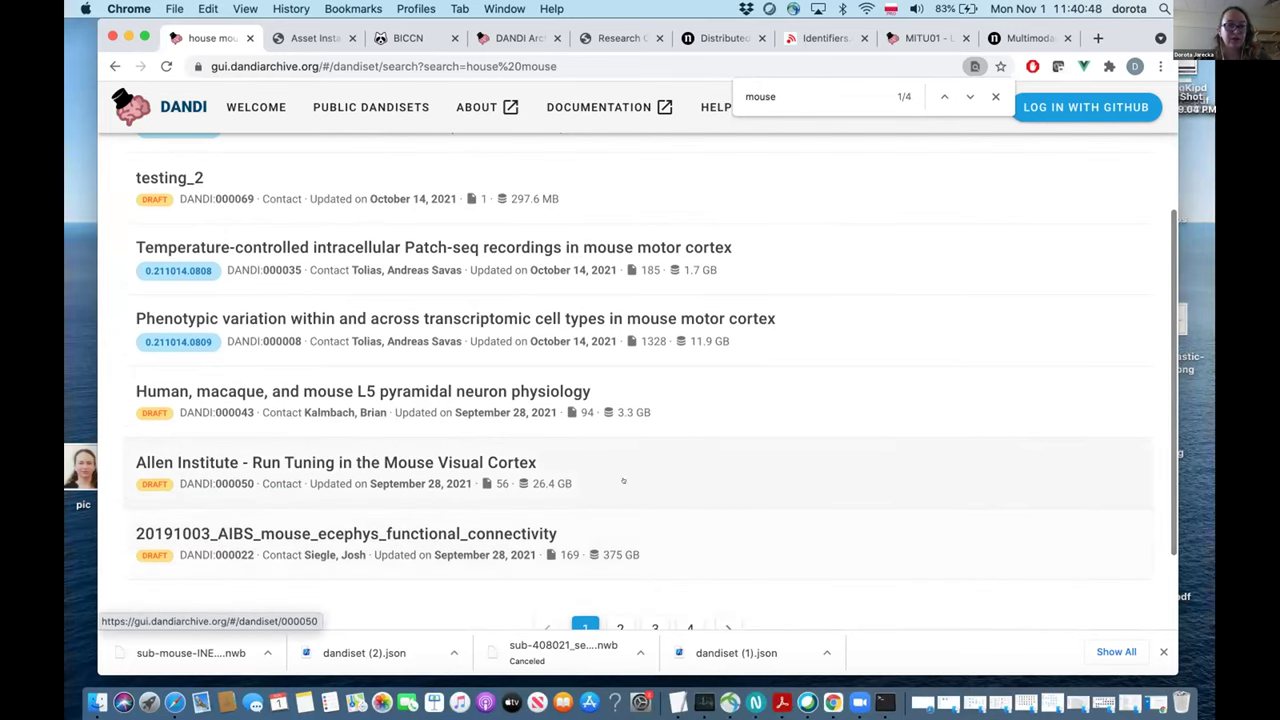
{"action": "scroll", "coordinate": [623, 480], "scroll_direction": "up", "scroll_amount": 2}
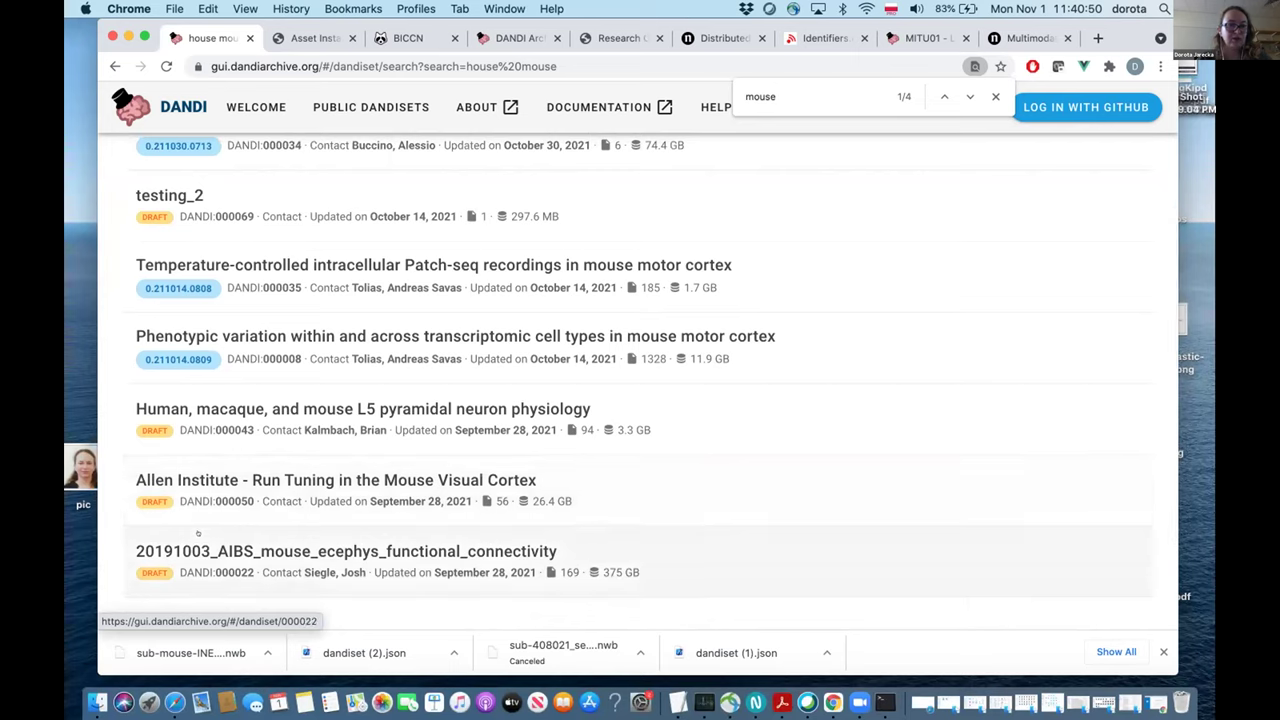
{"action": "scroll", "coordinate": [330, 470], "scroll_direction": "up", "scroll_amount": 5}
{"action": "scroll", "coordinate": [184, 346], "scroll_direction": "up", "scroll_amount": 5}
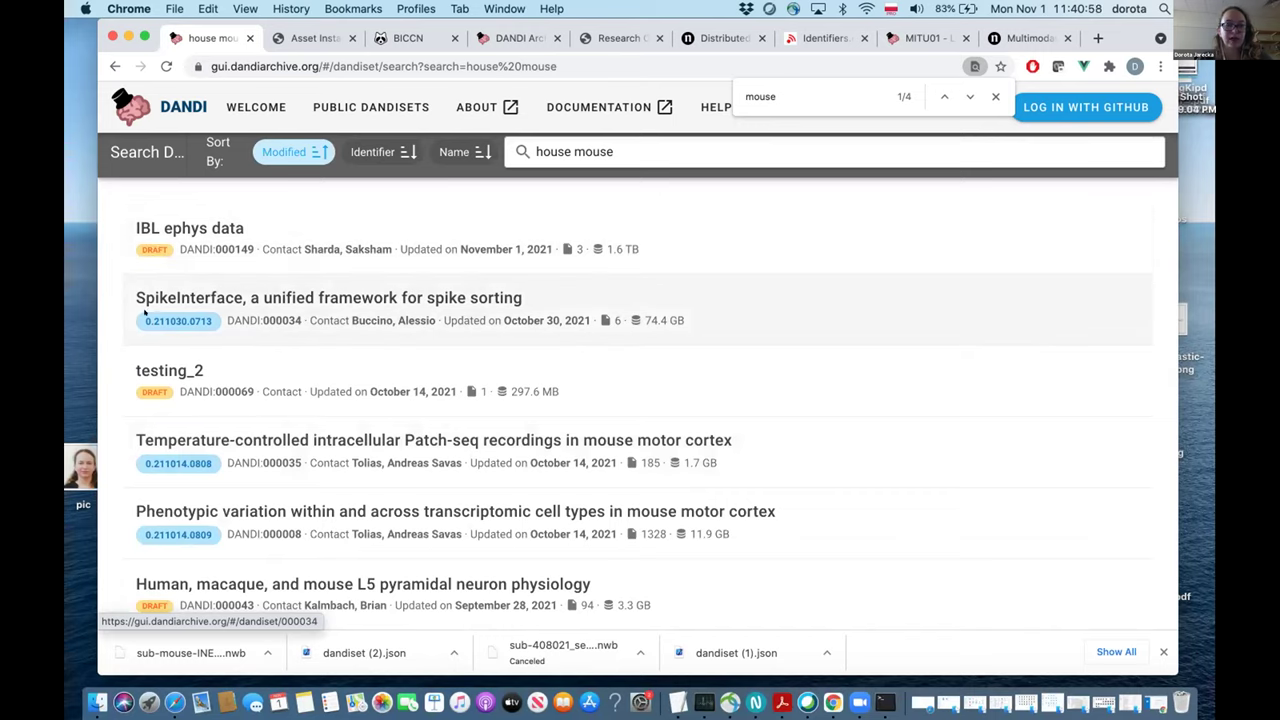
Open the SpikeInterface dandiset, select its version 0.211030.0713 and expand Access information.
{"action": "left_click", "coordinate": [221, 291]}
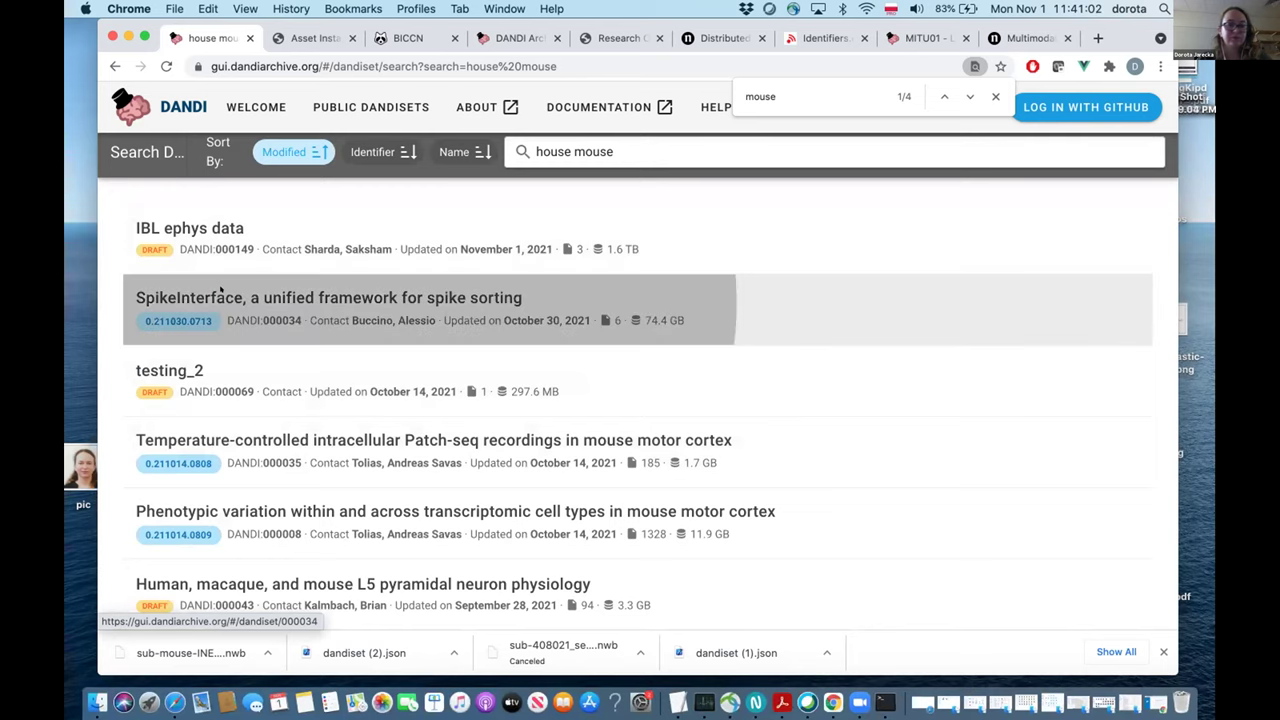
{"action": "scroll", "coordinate": [784, 403], "scroll_direction": "down", "scroll_amount": 3}
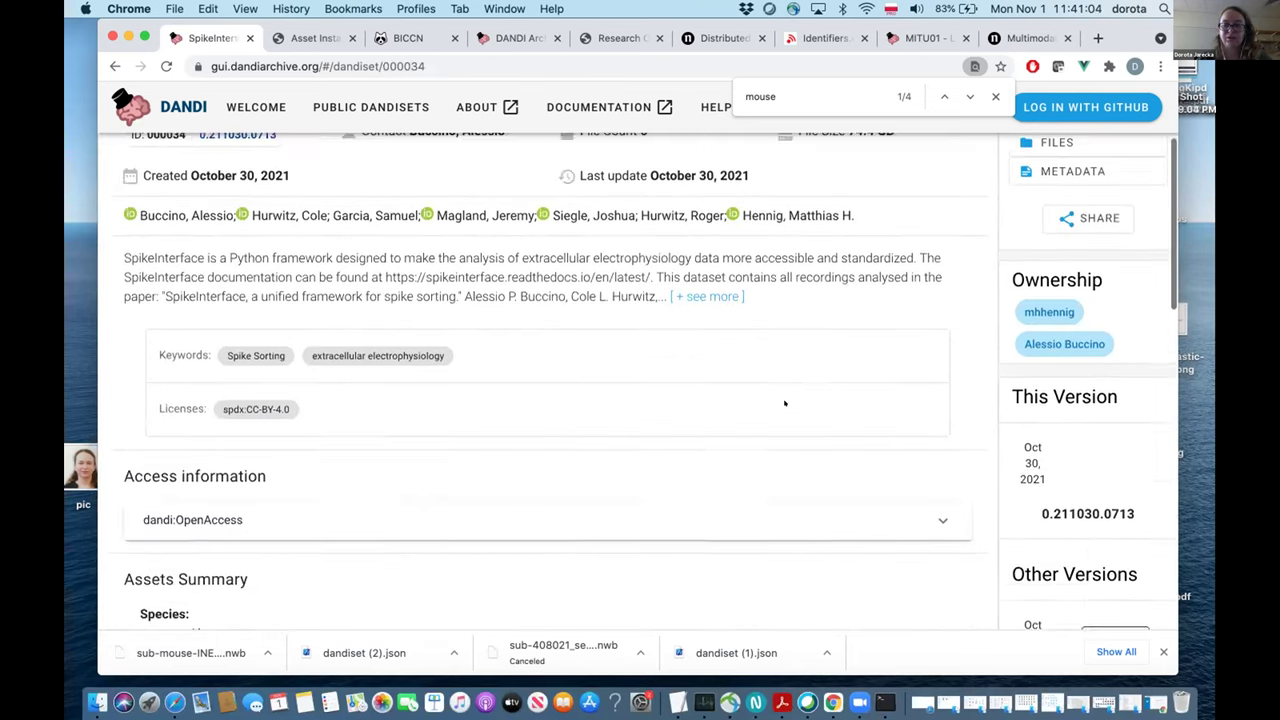
{"action": "scroll", "coordinate": [784, 403], "scroll_direction": "up", "scroll_amount": 3}
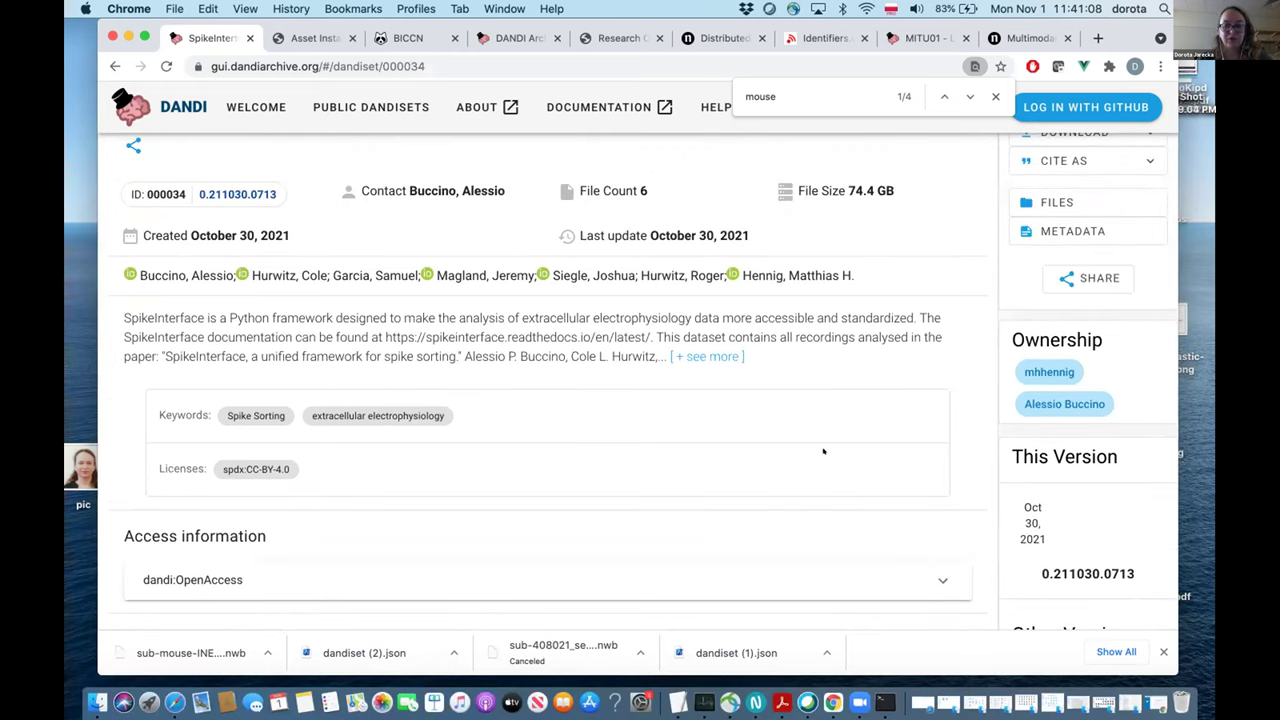
{"action": "scroll", "coordinate": [1025, 492], "scroll_direction": "down", "scroll_amount": 1}
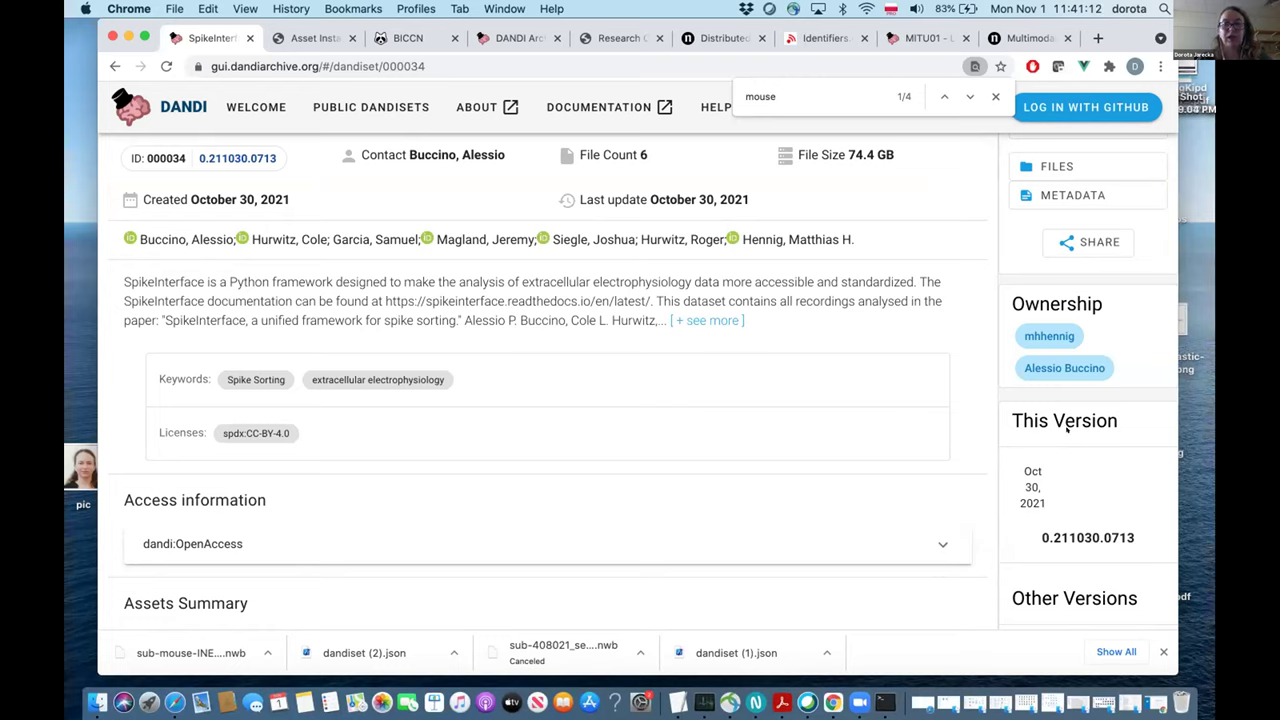
{"action": "left_click_drag", "start_coordinate": [1037, 530], "coordinate": [1129, 533]}
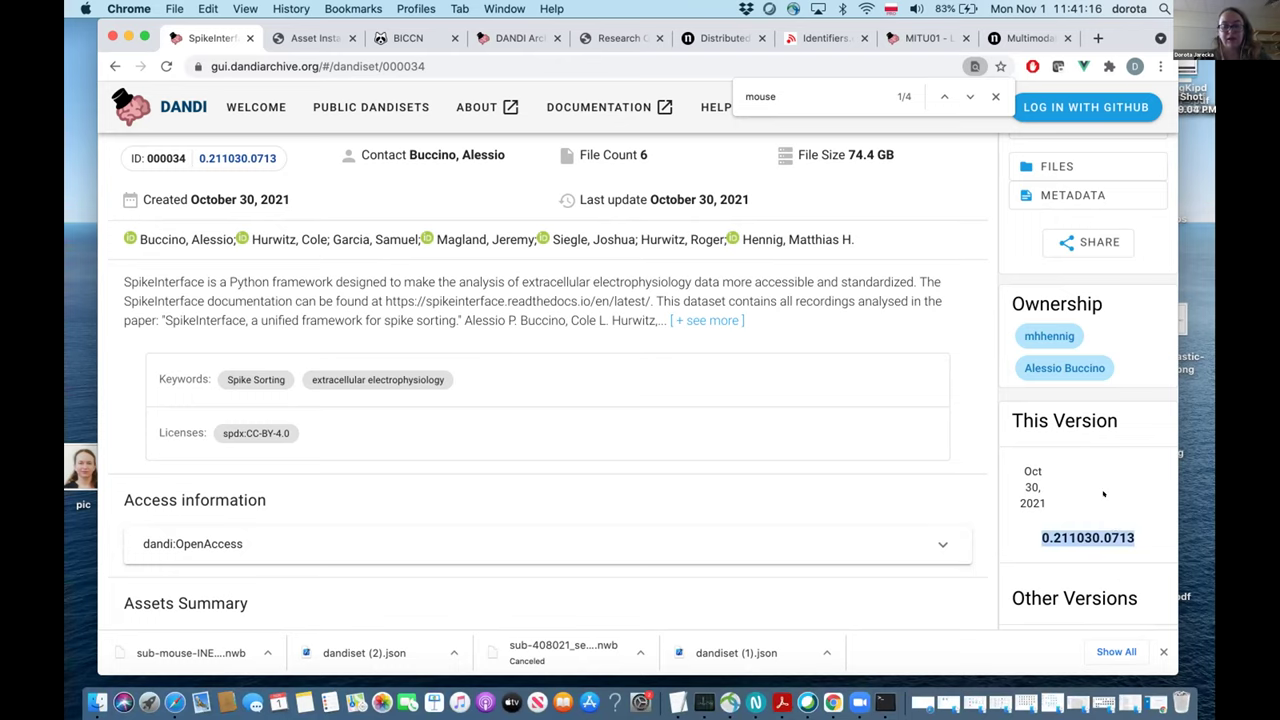
{"action": "left_click", "coordinate": [888, 535]}
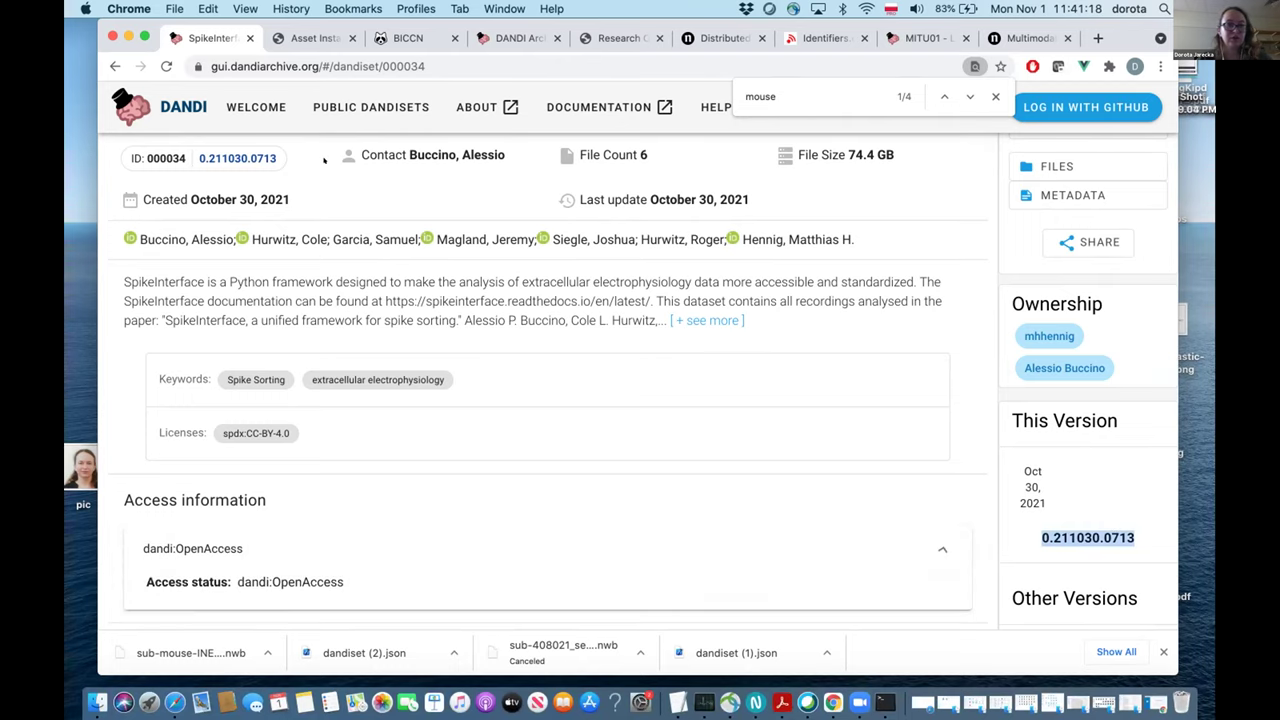
{"action": "left_click", "coordinate": [115, 66]}
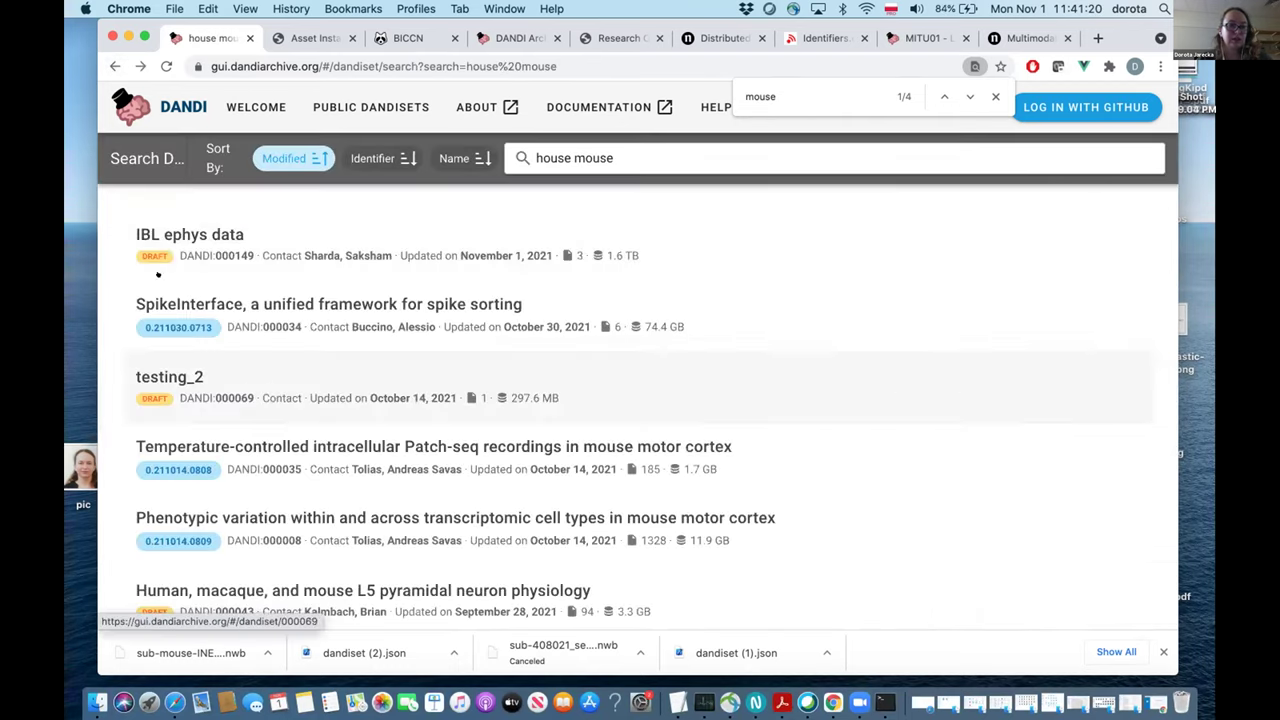
Look over the IBL ephys data dandiset 000149, then return to the search results.
{"action": "left_click", "coordinate": [183, 230]}
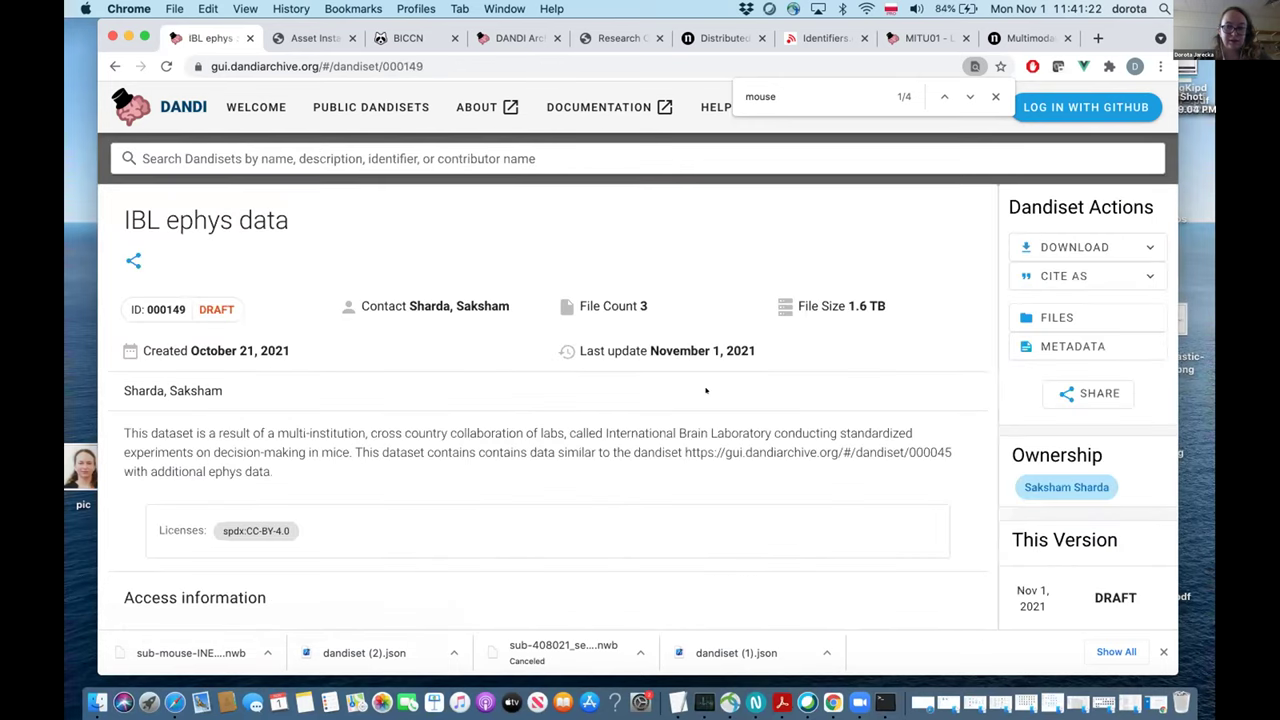
{"action": "scroll", "coordinate": [840, 440], "scroll_direction": "down", "scroll_amount": 5}
{"action": "scroll", "coordinate": [840, 440], "scroll_direction": "up", "scroll_amount": 3}
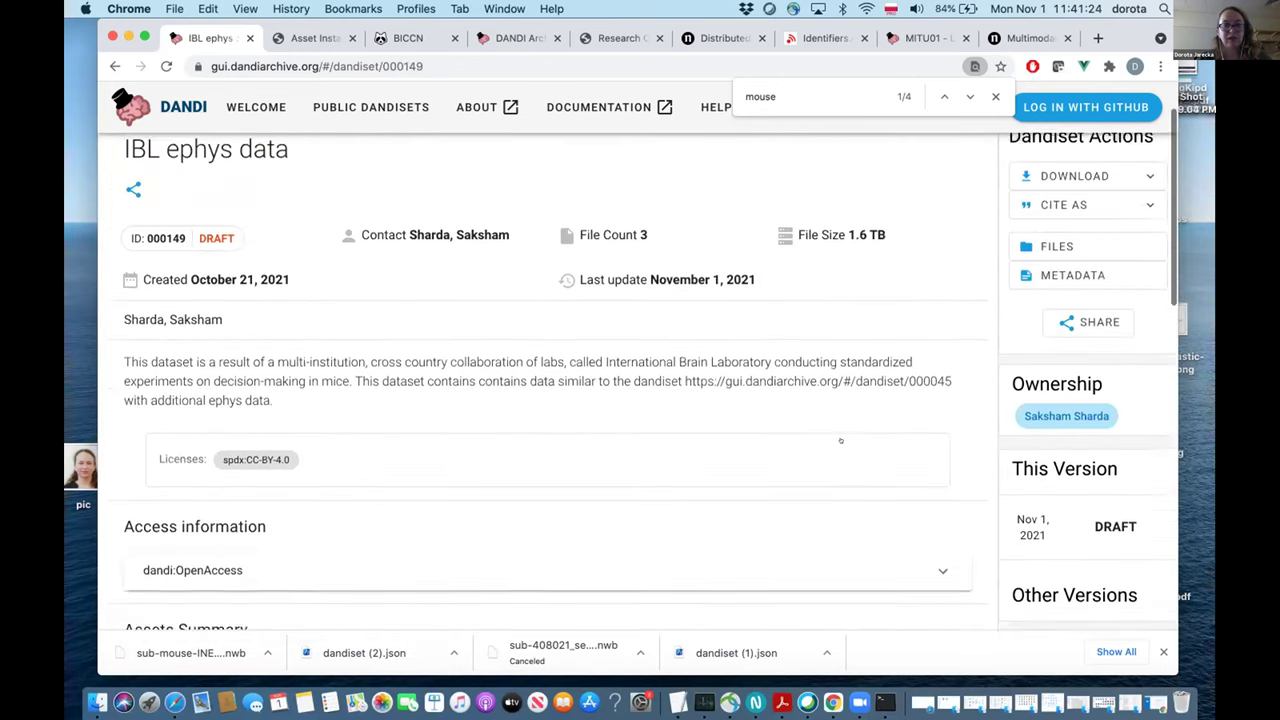
{"action": "scroll", "coordinate": [837, 455], "scroll_direction": "down", "scroll_amount": 2}
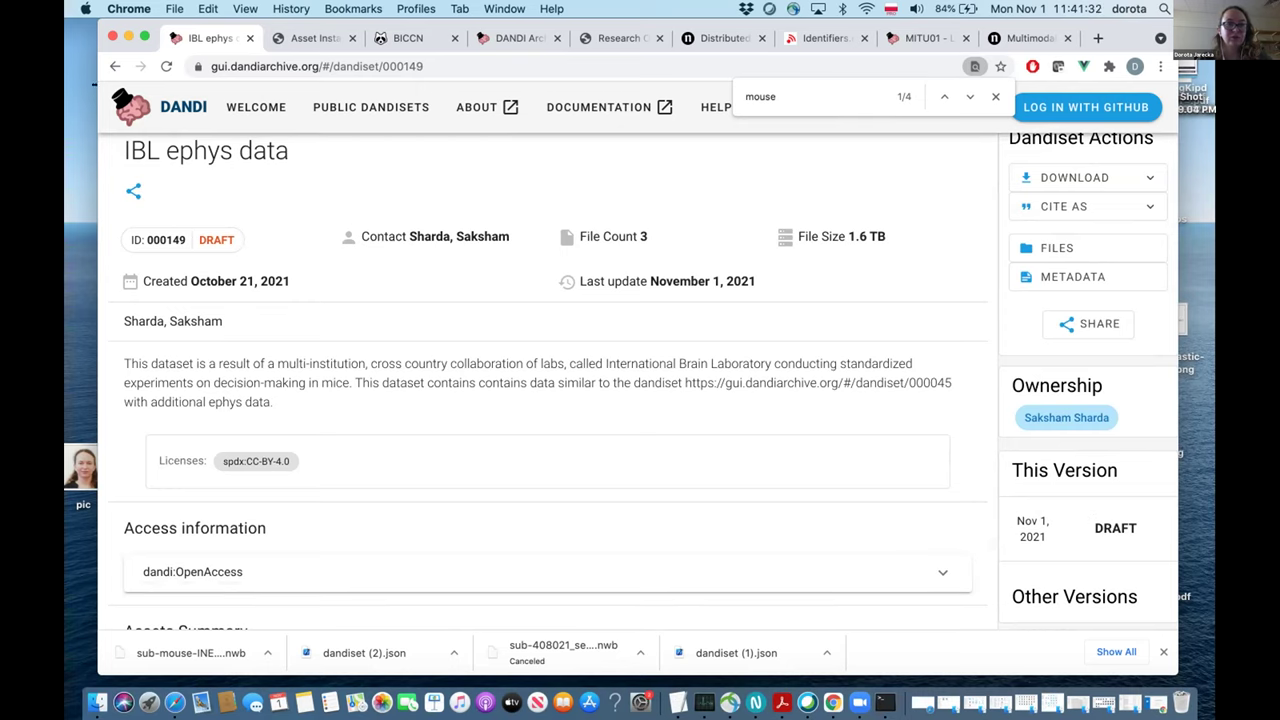
{"action": "left_click", "coordinate": [112, 66]}
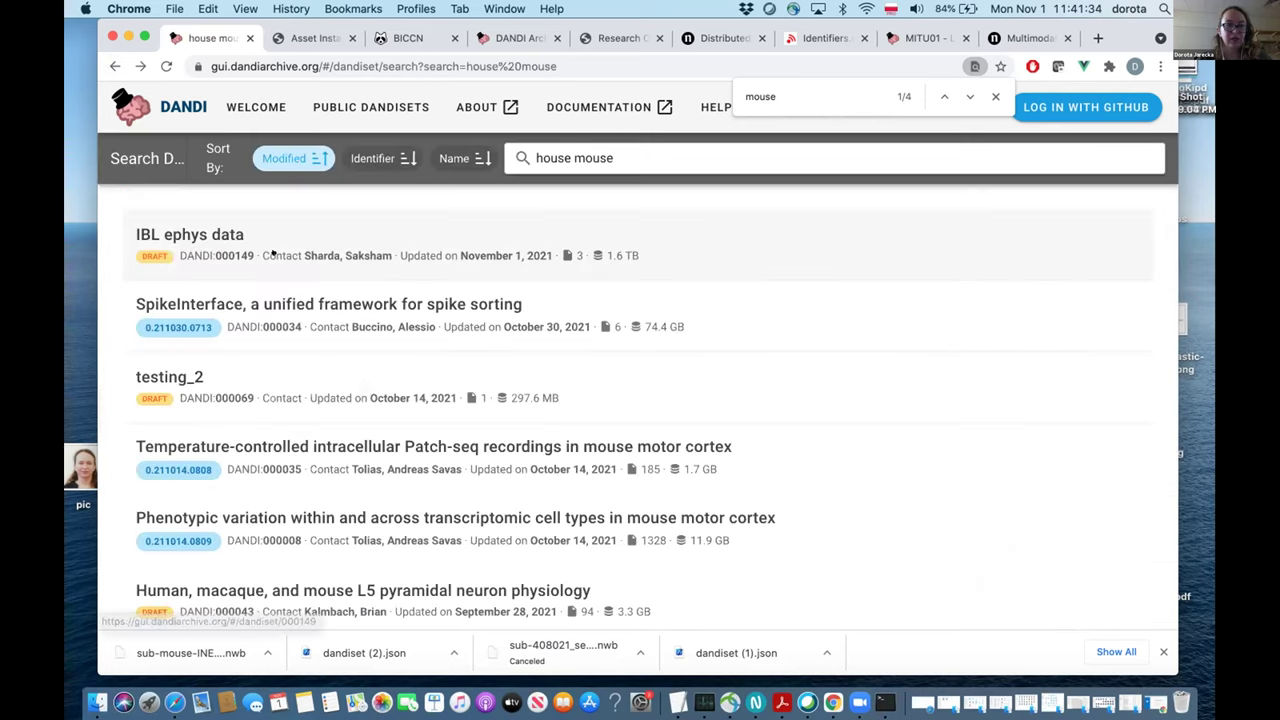
{"action": "scroll", "coordinate": [146, 365], "scroll_direction": "down", "scroll_amount": 2}
{"action": "scroll", "coordinate": [146, 365], "scroll_direction": "down", "scroll_amount": 2}
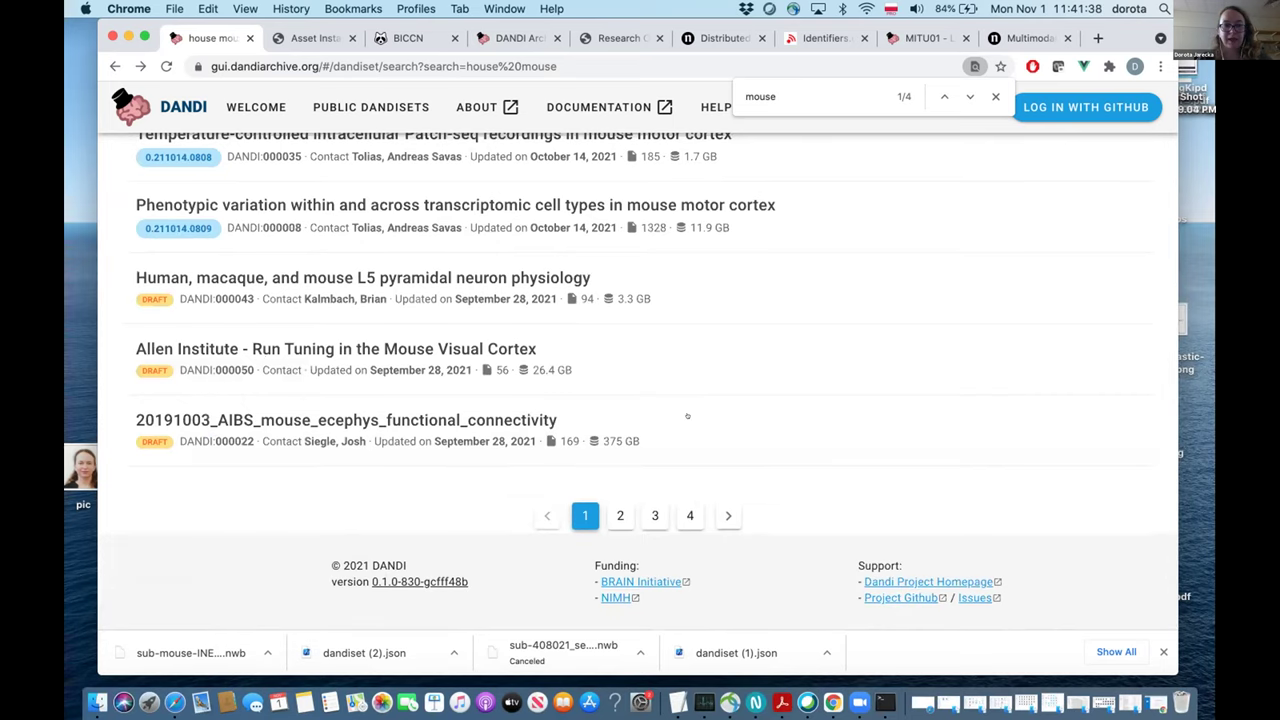
{"action": "scroll", "coordinate": [697, 368], "scroll_direction": "up", "scroll_amount": 2}
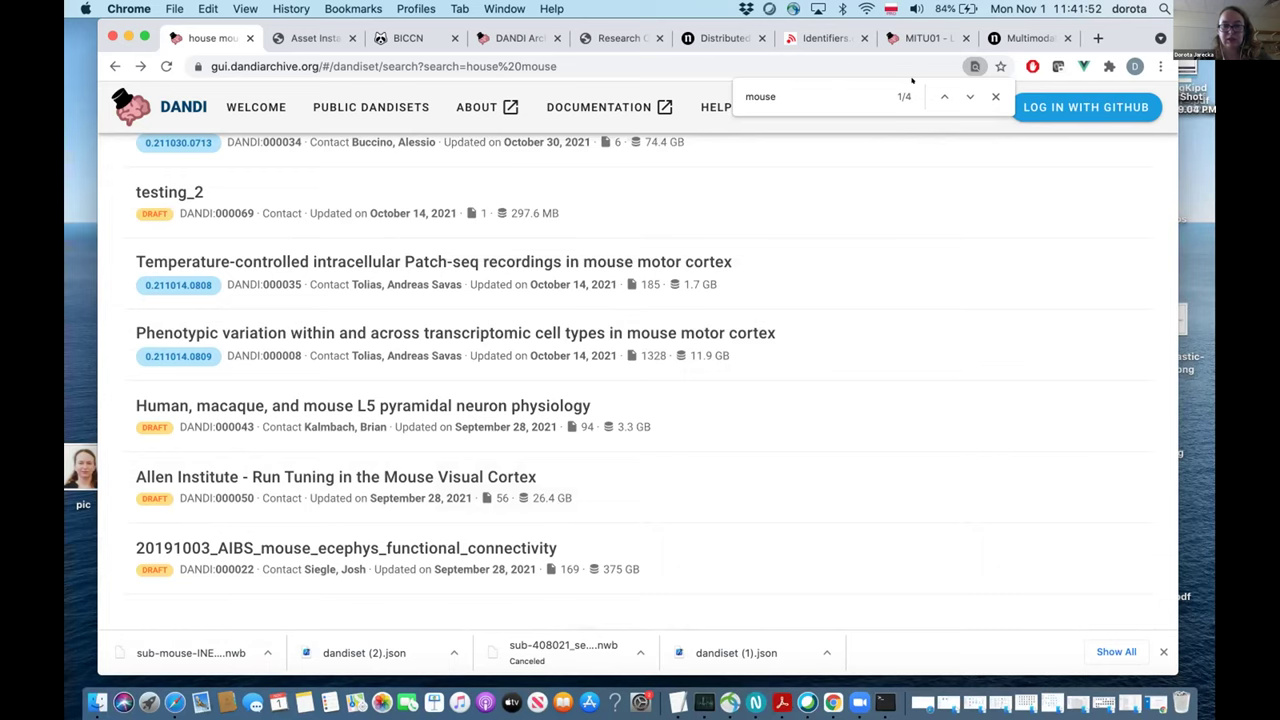
{"action": "scroll", "coordinate": [529, 327], "scroll_direction": "up", "scroll_amount": 5}
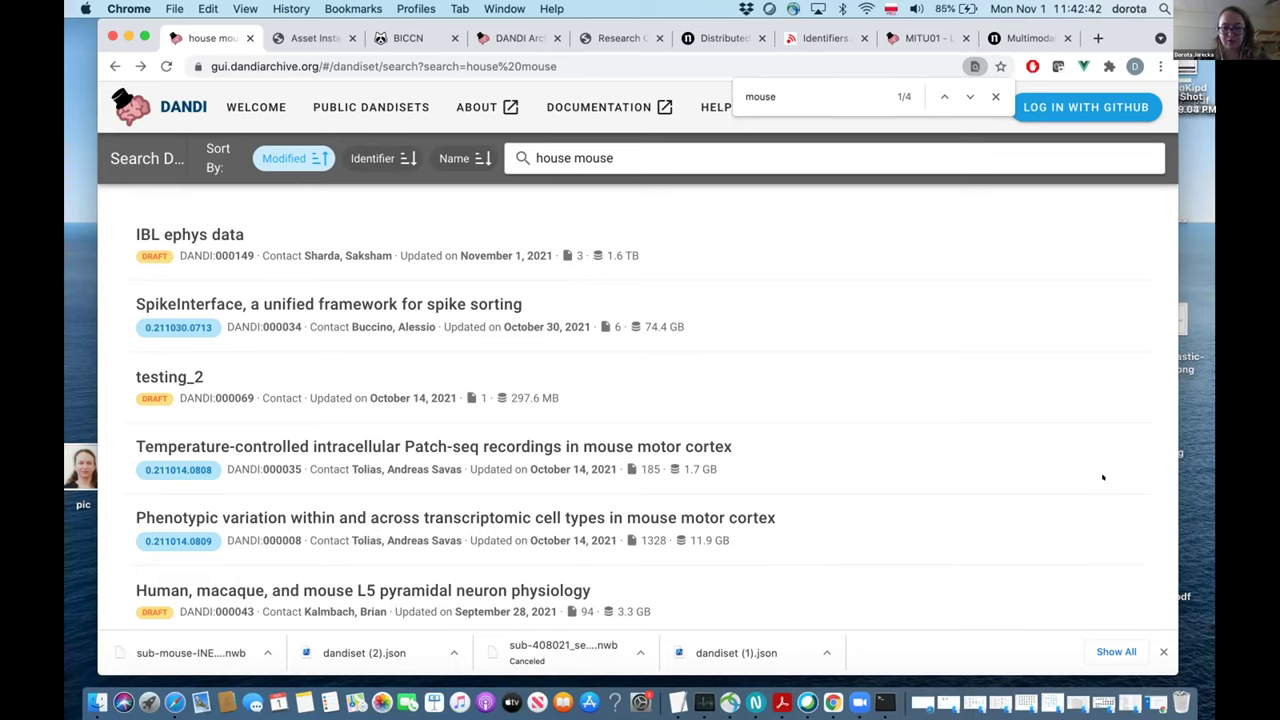
{"action": "left_click", "coordinate": [735, 658]}
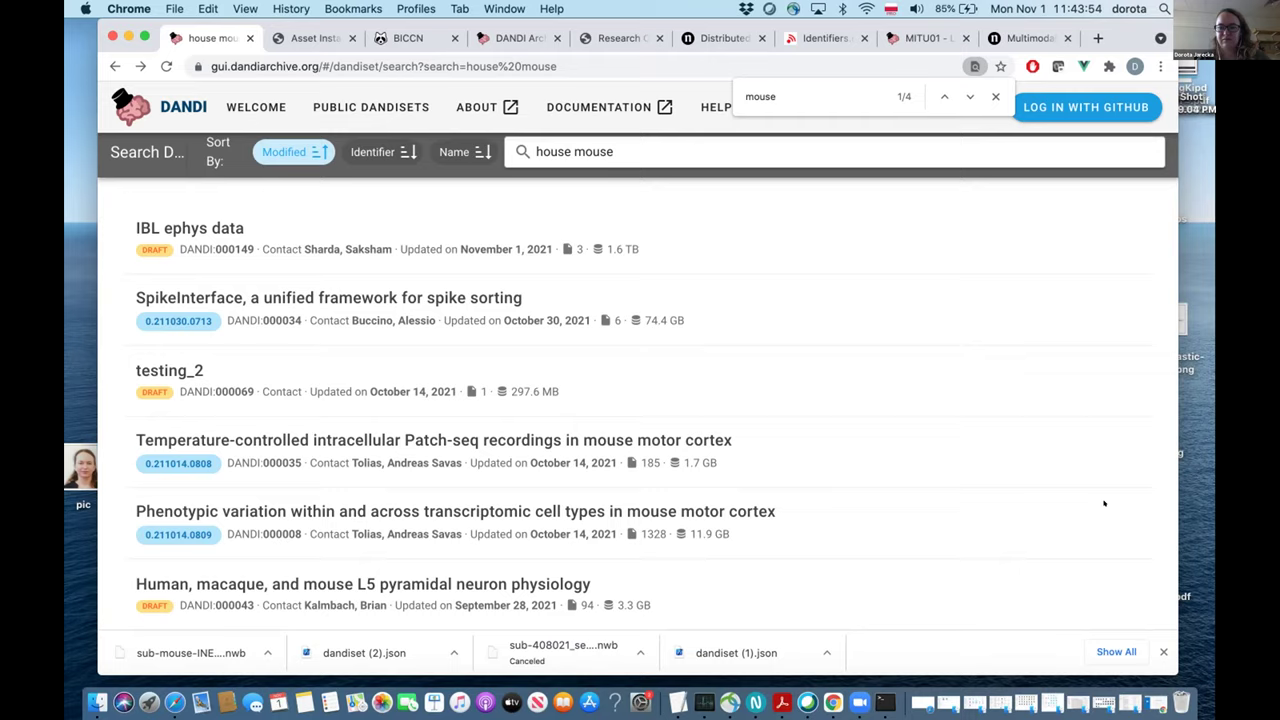
{"action": "scroll", "coordinate": [1104, 503], "scroll_direction": "down", "scroll_amount": 5}
{"action": "scroll", "coordinate": [1104, 503], "scroll_direction": "up", "scroll_amount": 3}
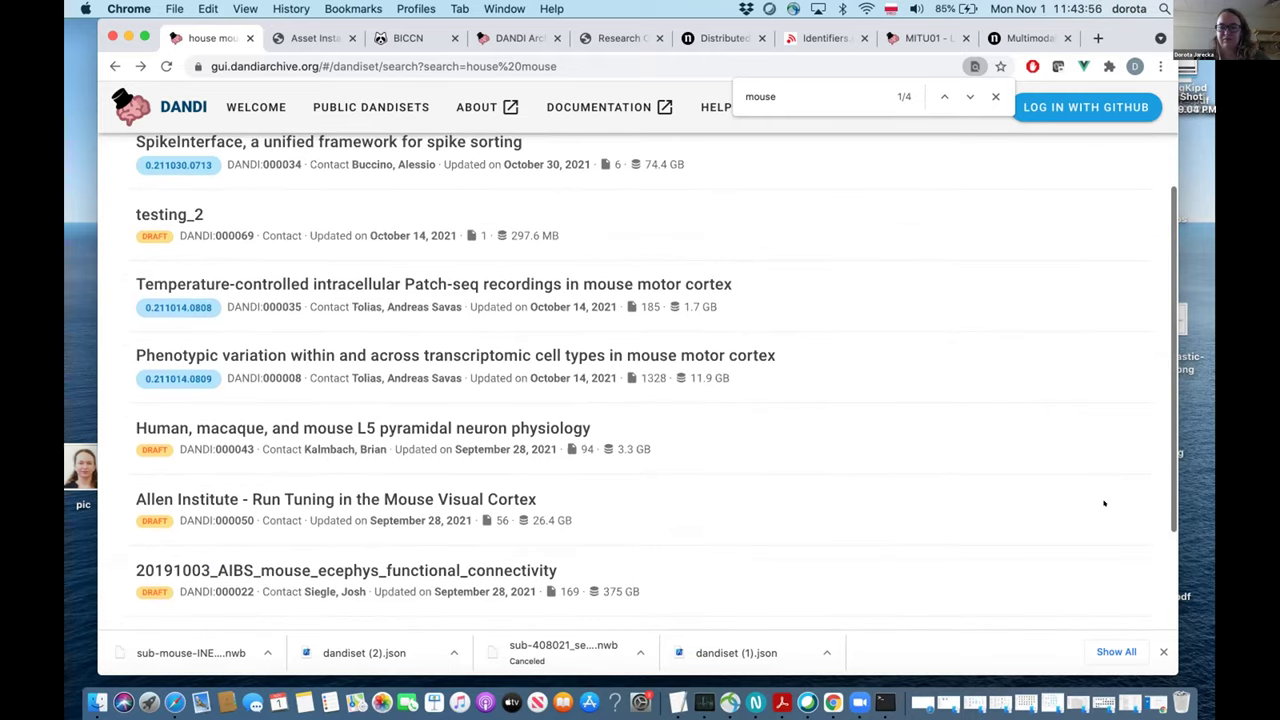
{"action": "scroll", "coordinate": [1104, 503], "scroll_direction": "up", "scroll_amount": 1}
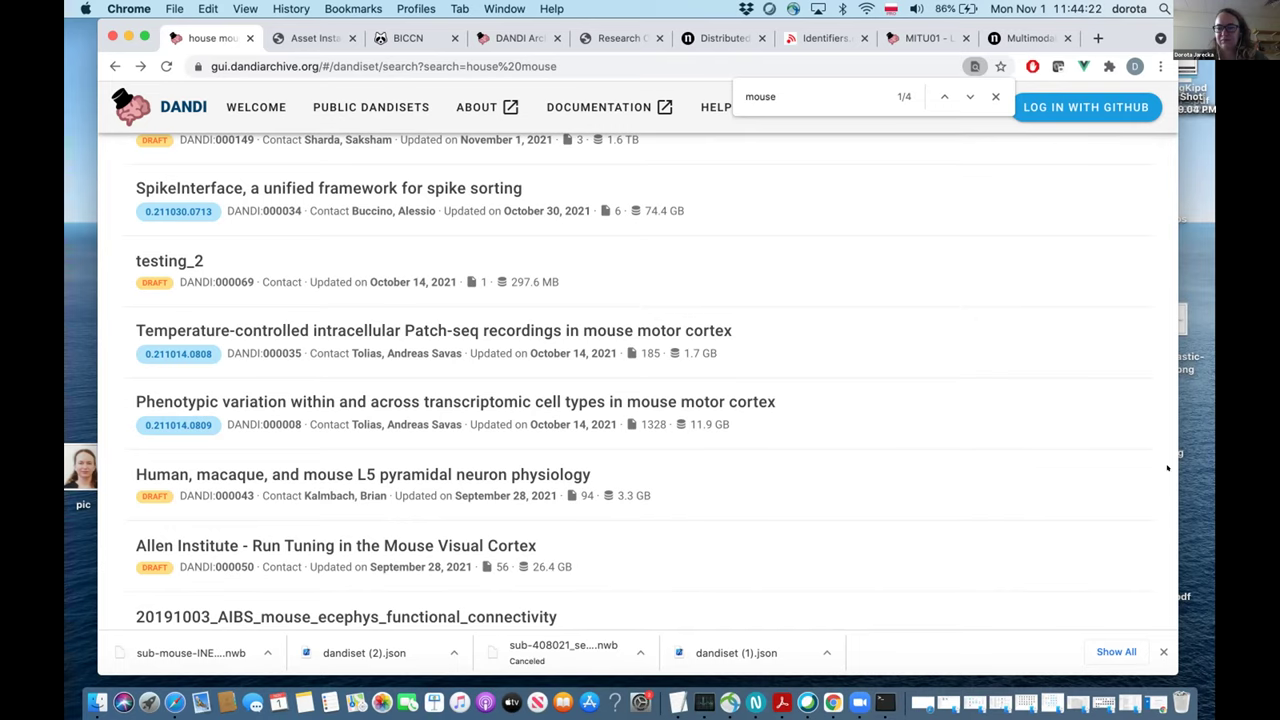
{"action": "scroll", "coordinate": [1119, 494], "scroll_direction": "down", "scroll_amount": 1}
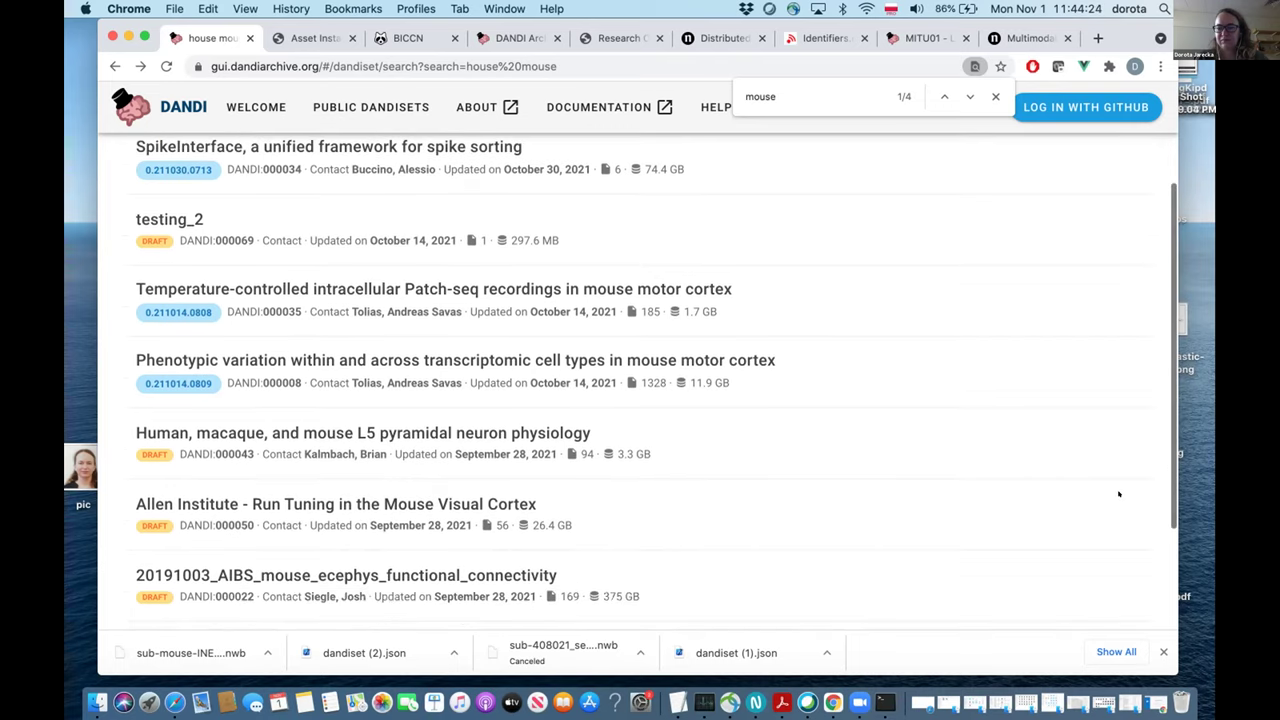
{"action": "scroll", "coordinate": [1119, 494], "scroll_direction": "down", "scroll_amount": 1}
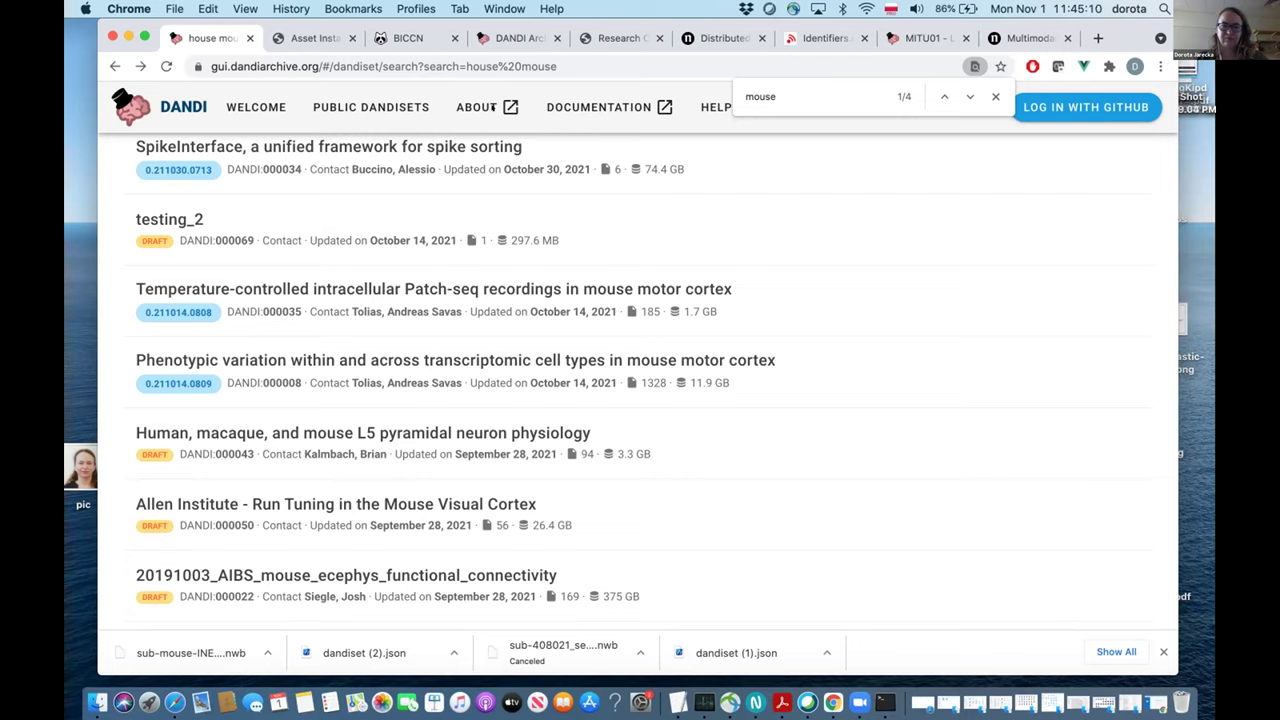
{"action": "scroll", "coordinate": [578, 302], "scroll_direction": "up", "scroll_amount": 3}
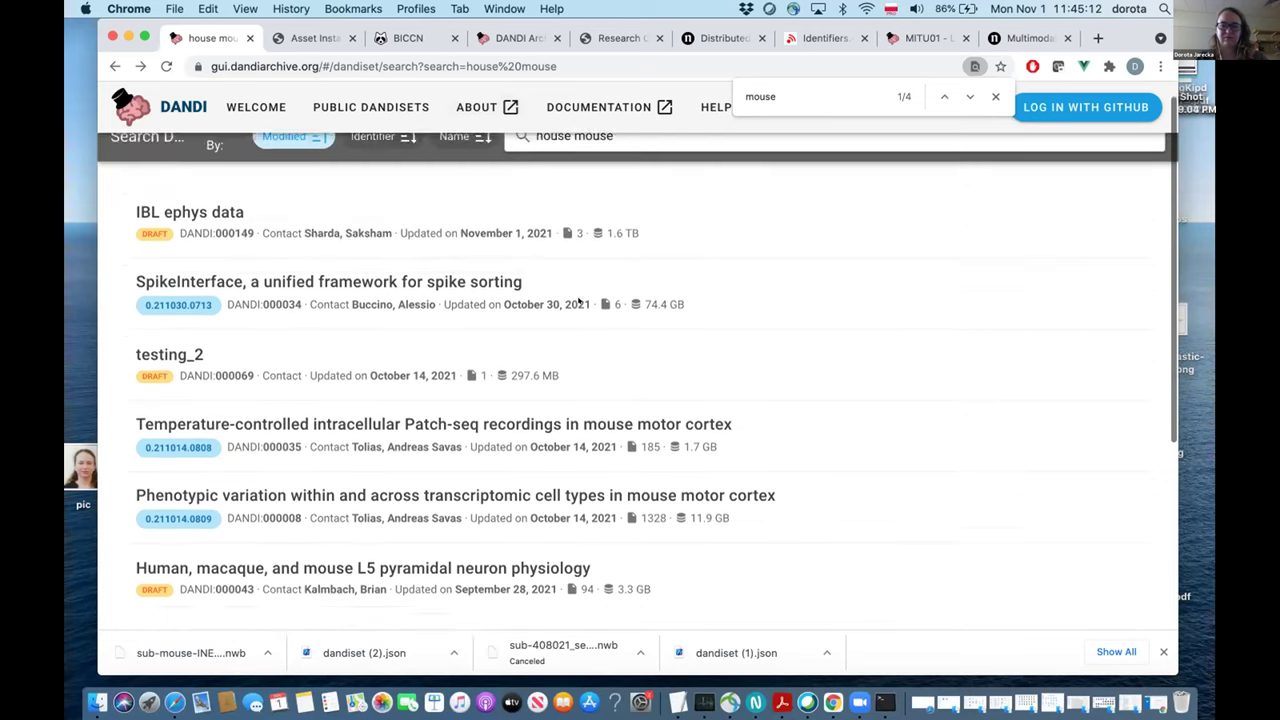
{"action": "scroll", "coordinate": [600, 298], "scroll_direction": "up", "scroll_amount": 1}
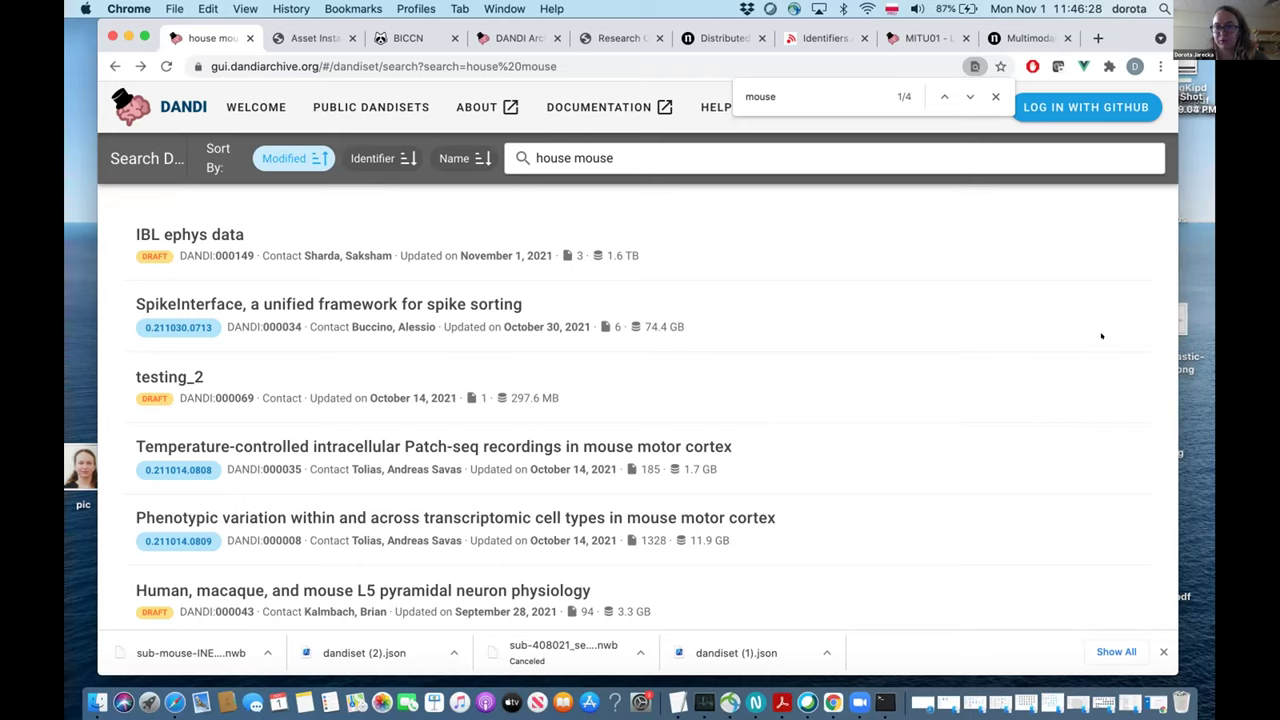
{"action": "scroll", "coordinate": [361, 374], "scroll_direction": "down", "scroll_amount": 2}
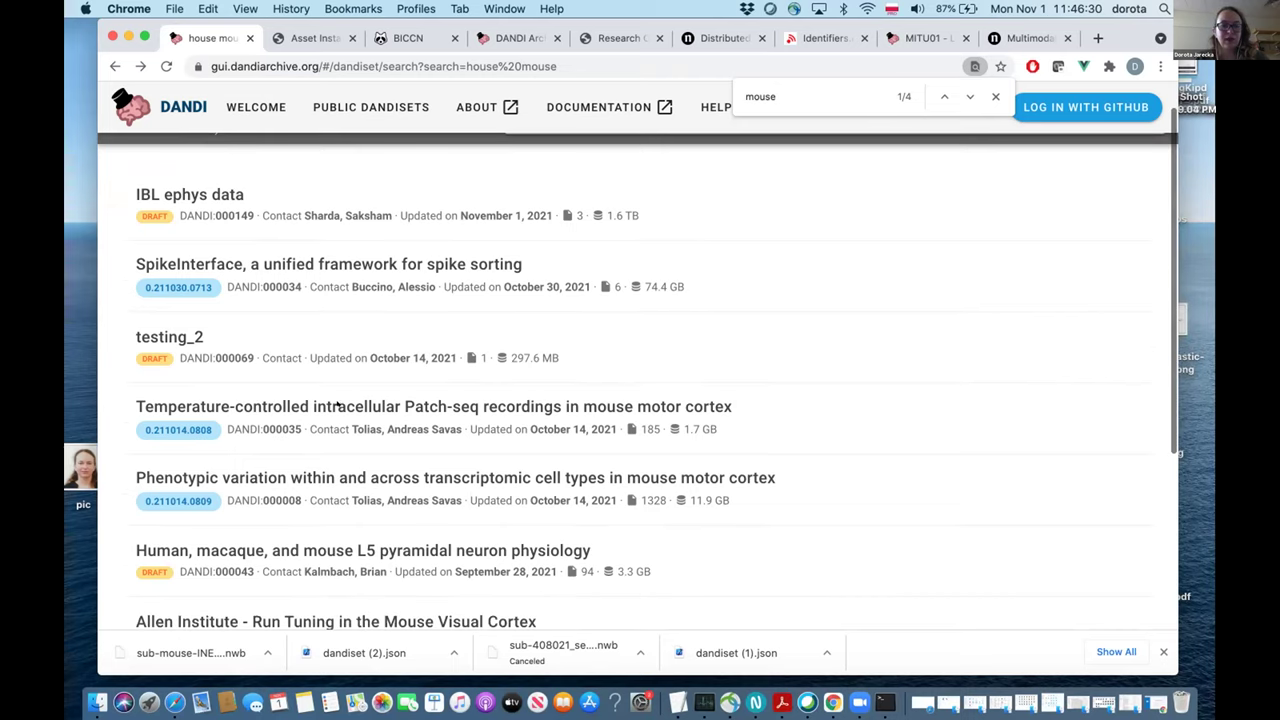
Open Patch-seq dandiset 000035 and check its 'mouse' keyword and CC-BY-4.0 licence.
{"action": "left_click", "coordinate": [337, 406]}
{"action": "scroll", "coordinate": [337, 404], "scroll_direction": "down", "scroll_amount": 4}
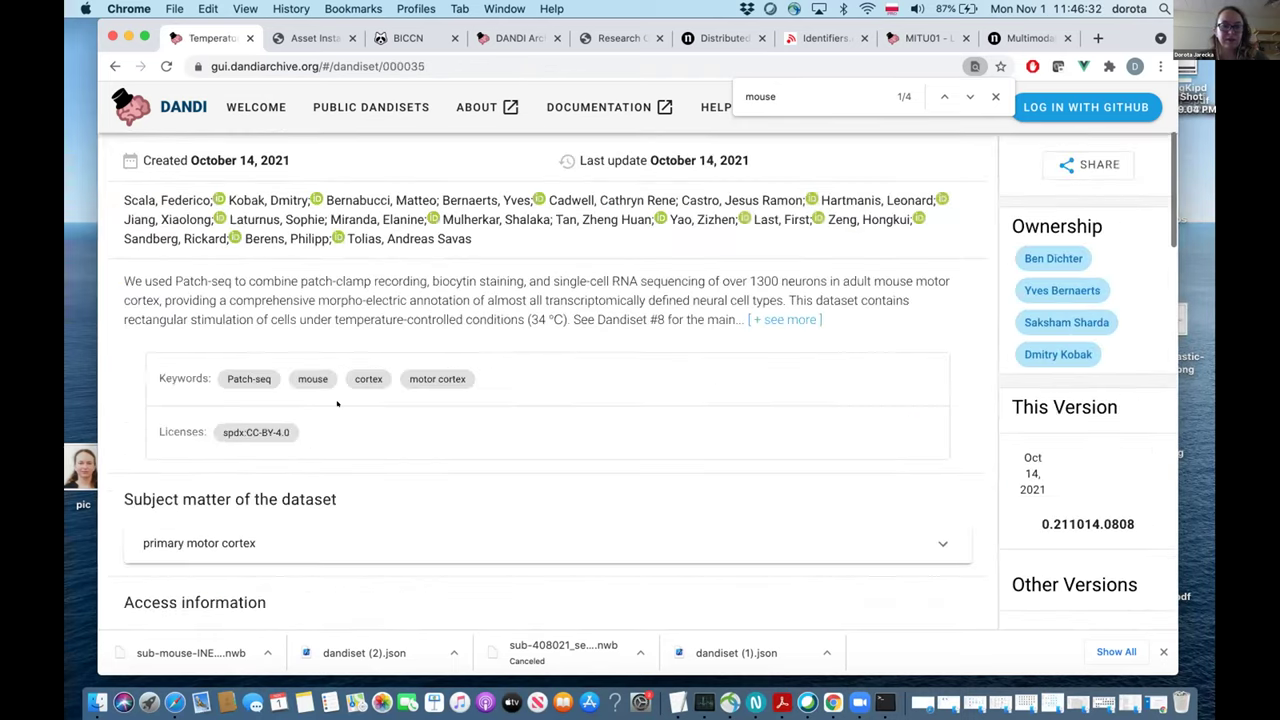
{"action": "scroll", "coordinate": [337, 404], "scroll_direction": "down", "scroll_amount": 1}
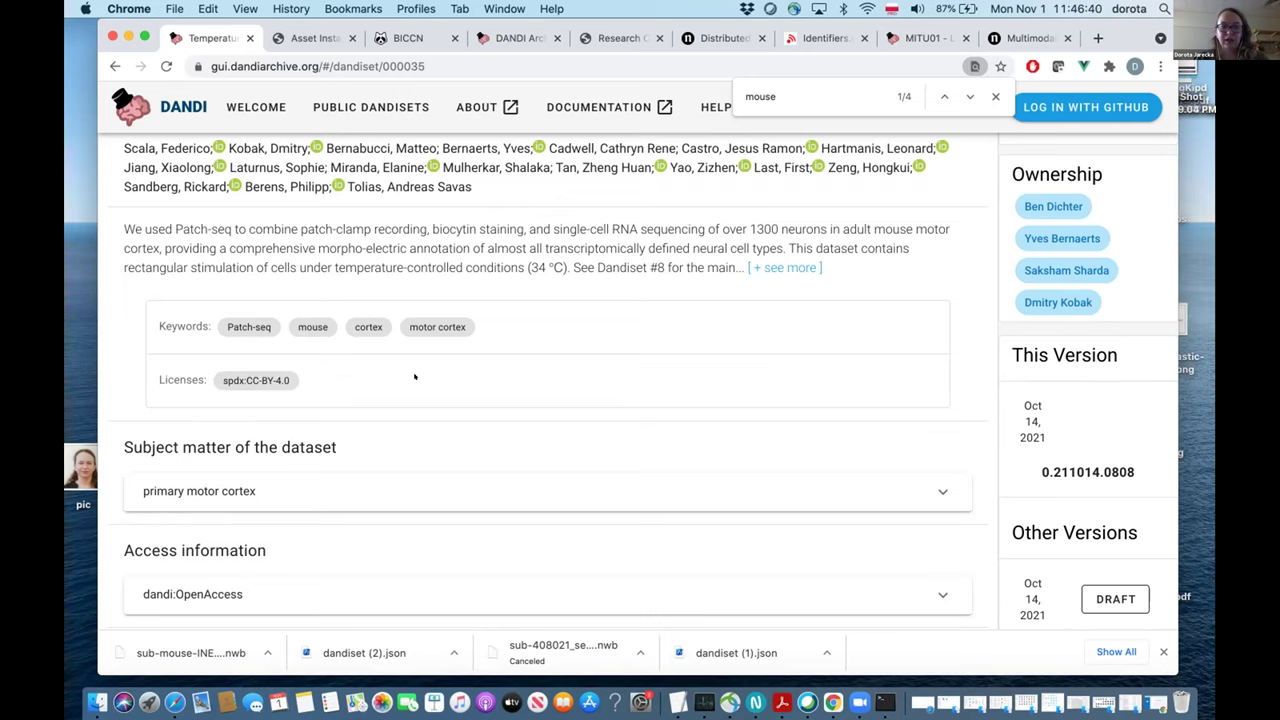
{"action": "scroll", "coordinate": [414, 376], "scroll_direction": "down", "scroll_amount": 15}
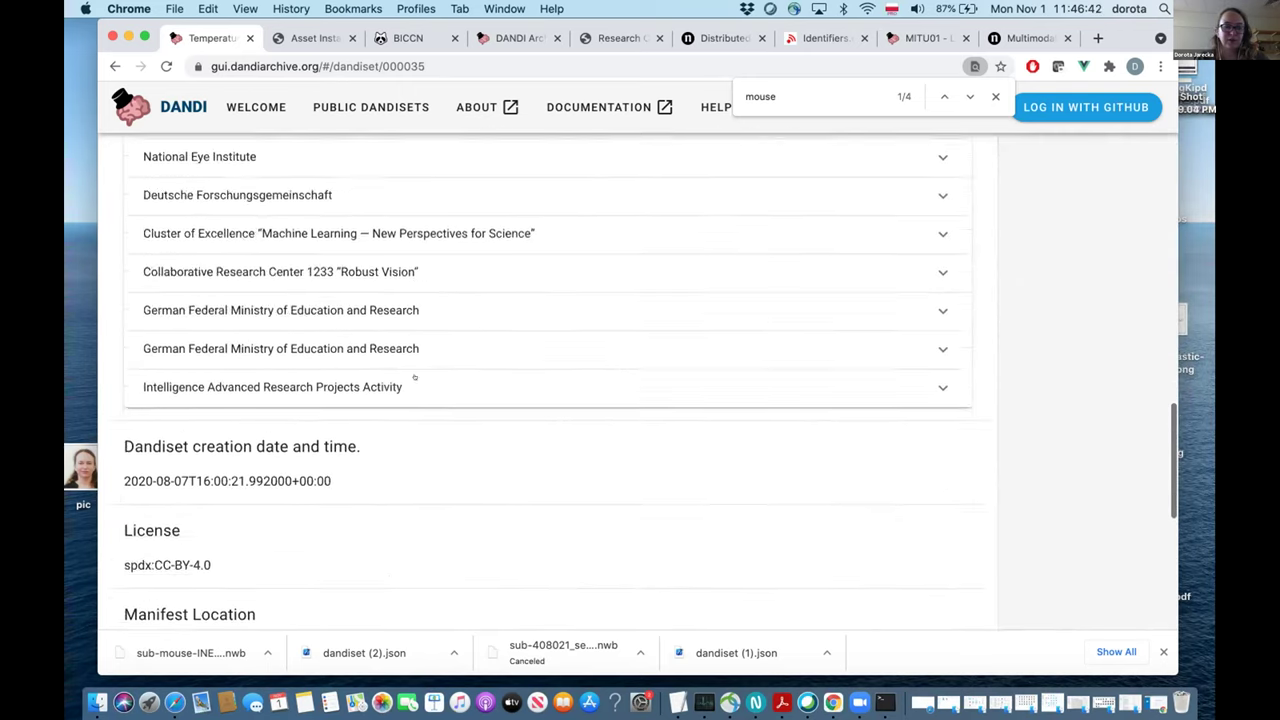
{"action": "scroll", "coordinate": [414, 376], "scroll_direction": "down", "scroll_amount": 5}
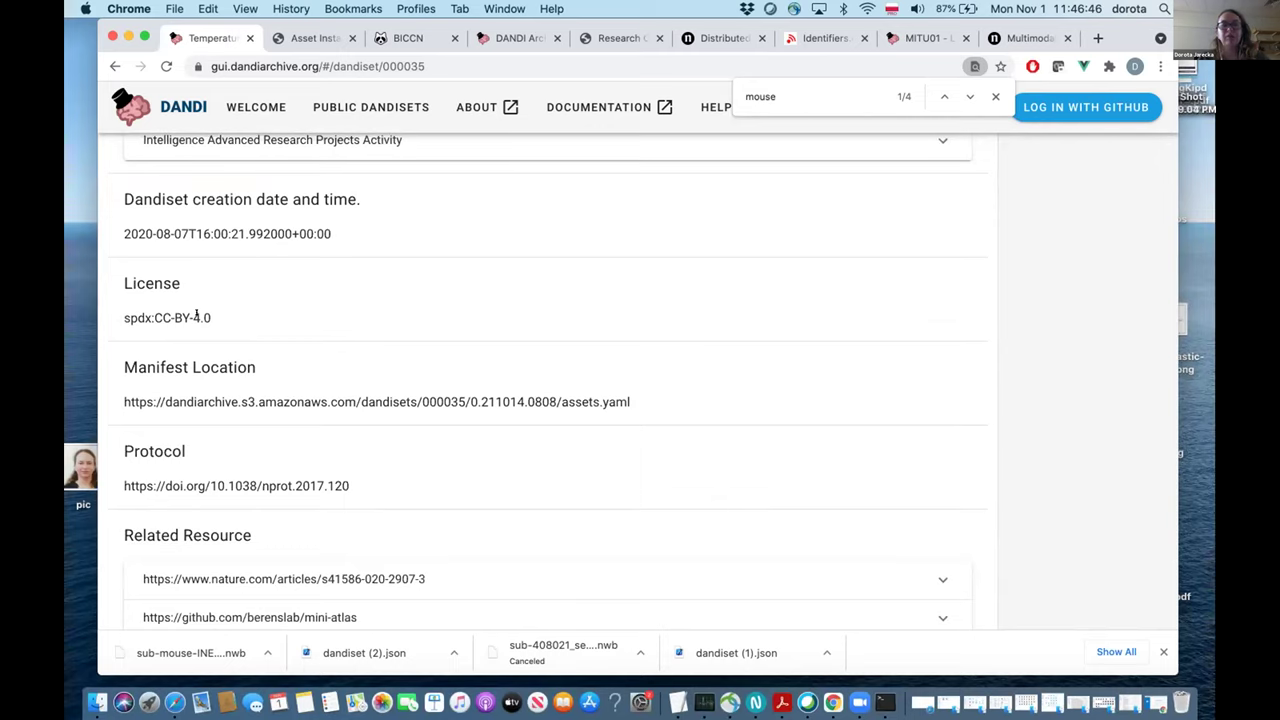
{"action": "scroll", "coordinate": [196, 316], "scroll_direction": "up", "scroll_amount": 3}
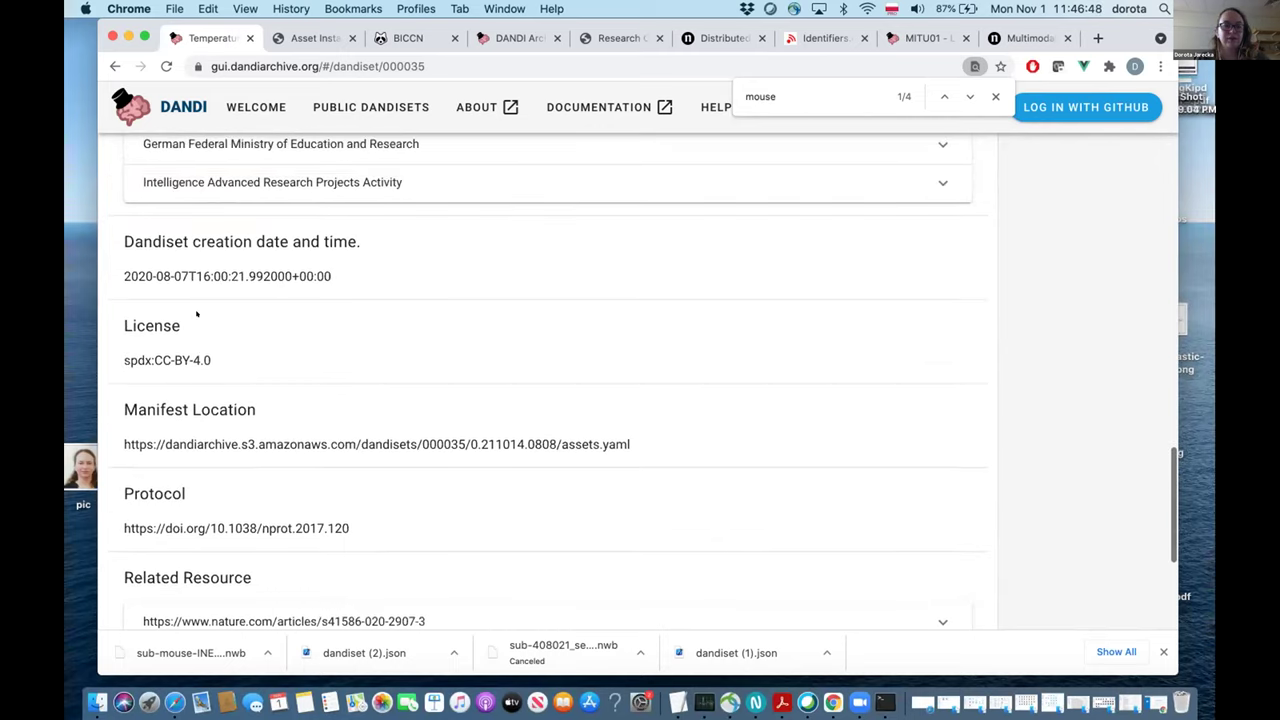
{"action": "scroll", "coordinate": [196, 316], "scroll_direction": "up", "scroll_amount": 5}
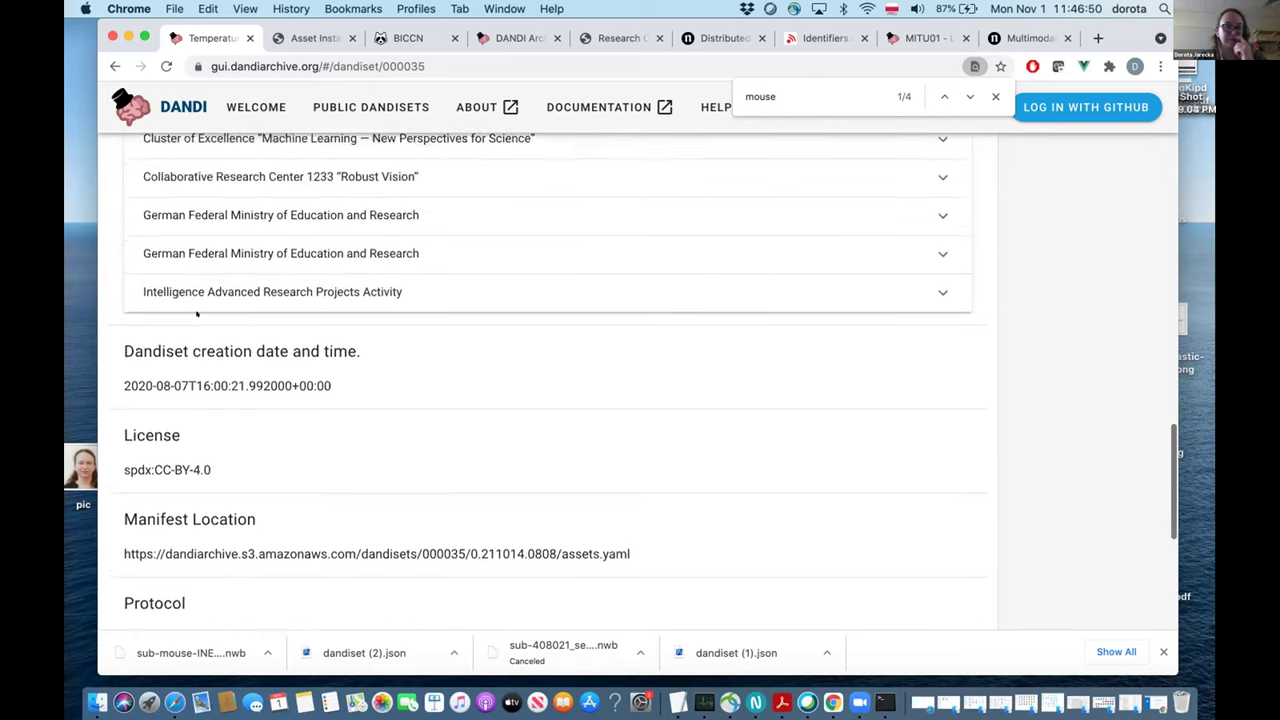
{"action": "scroll", "coordinate": [197, 315], "scroll_direction": "up", "scroll_amount": 8}
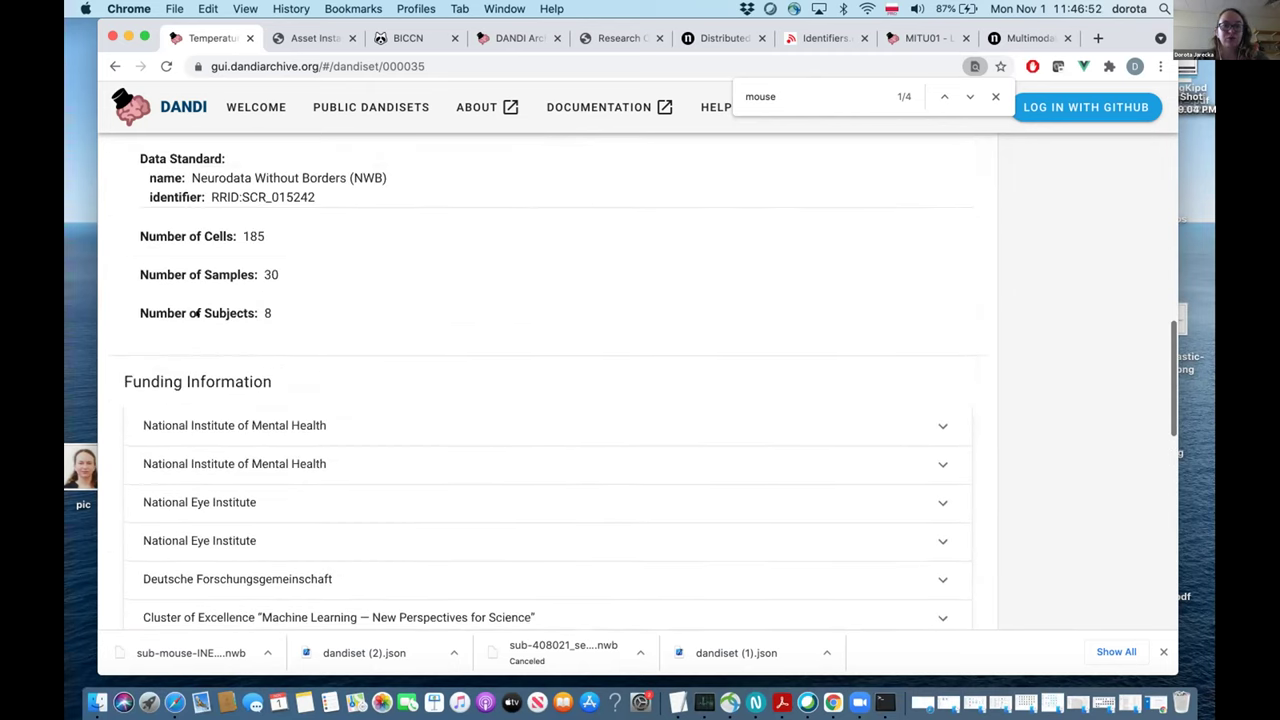
{"action": "scroll", "coordinate": [196, 286], "scroll_direction": "up", "scroll_amount": 12}
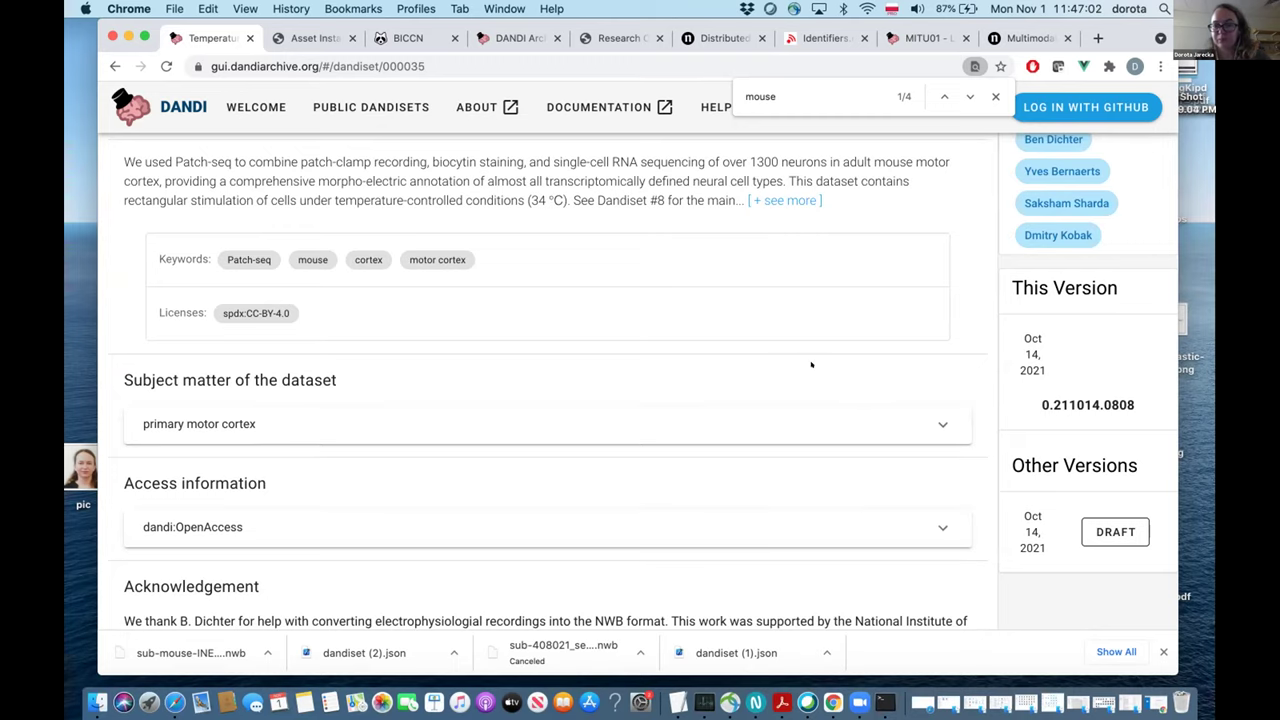
{"action": "scroll", "coordinate": [683, 391], "scroll_direction": "down", "scroll_amount": 1}
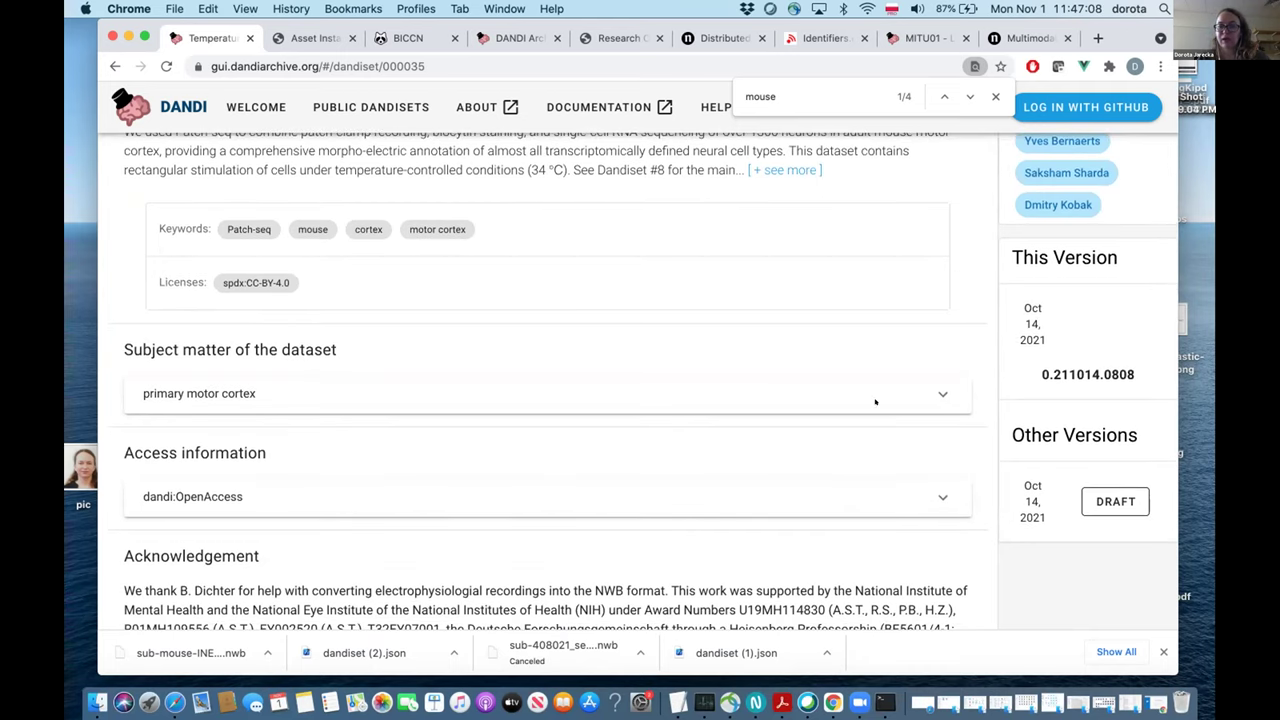
{"action": "scroll", "coordinate": [759, 389], "scroll_direction": "up", "scroll_amount": 5}
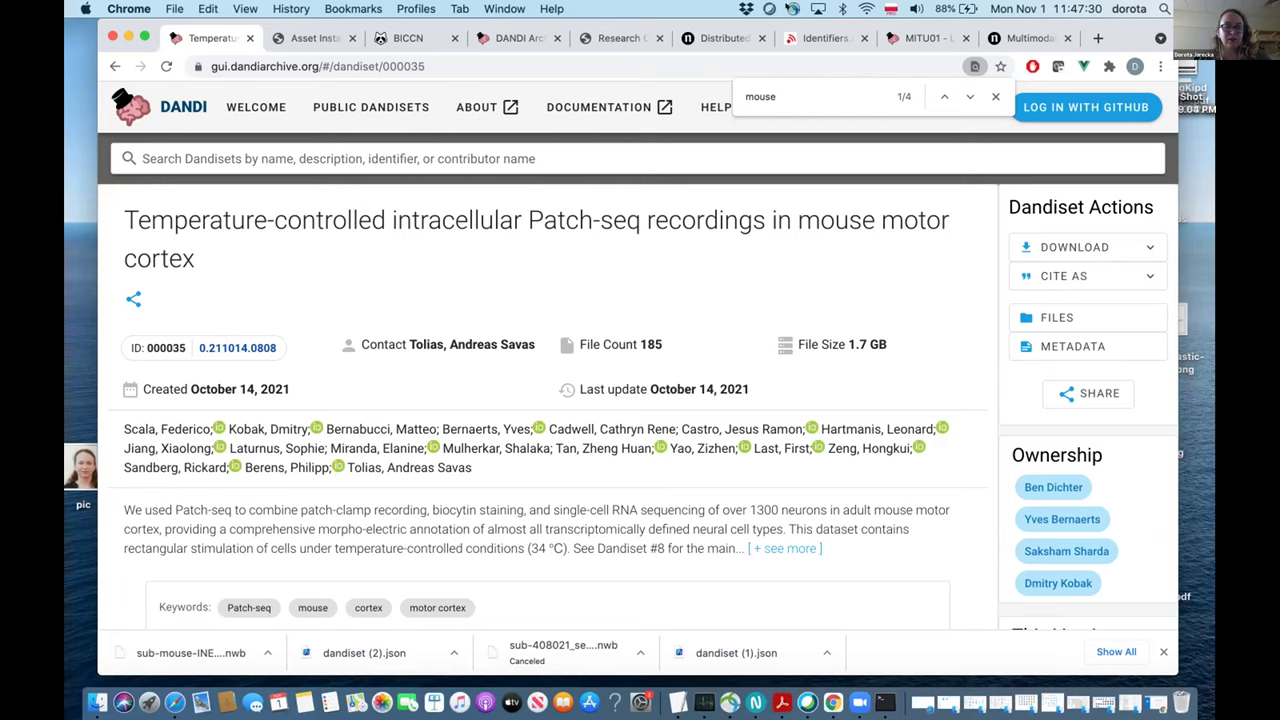
{"action": "scroll", "coordinate": [833, 478], "scroll_direction": "down", "scroll_amount": 1}
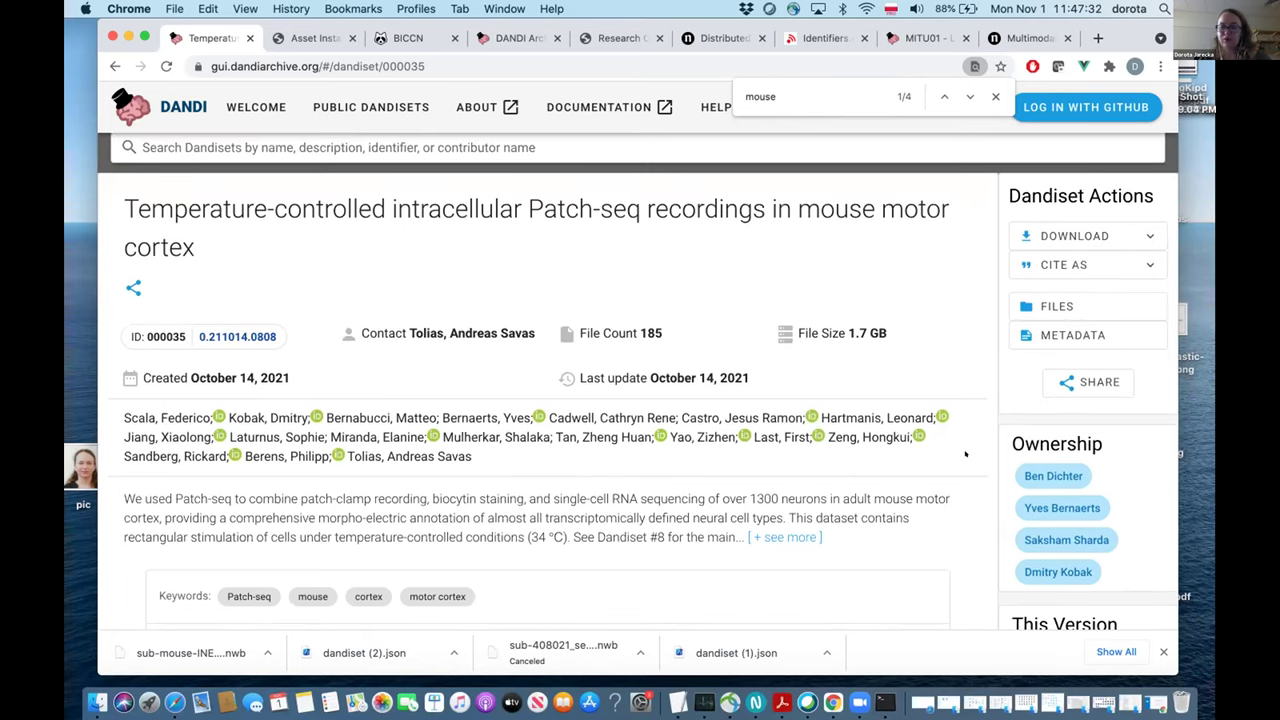
{"action": "scroll", "coordinate": [965, 455], "scroll_direction": "down", "scroll_amount": 5}
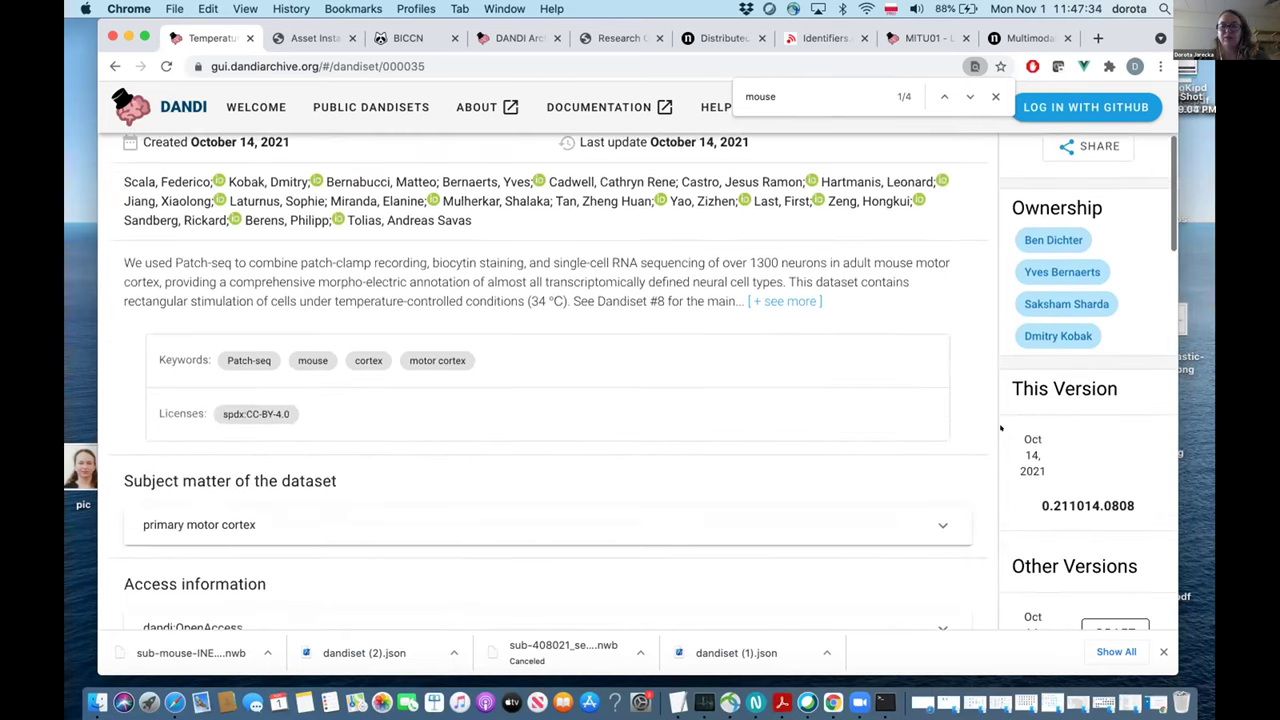
{"action": "scroll", "coordinate": [1095, 506], "scroll_direction": "down", "scroll_amount": 2}
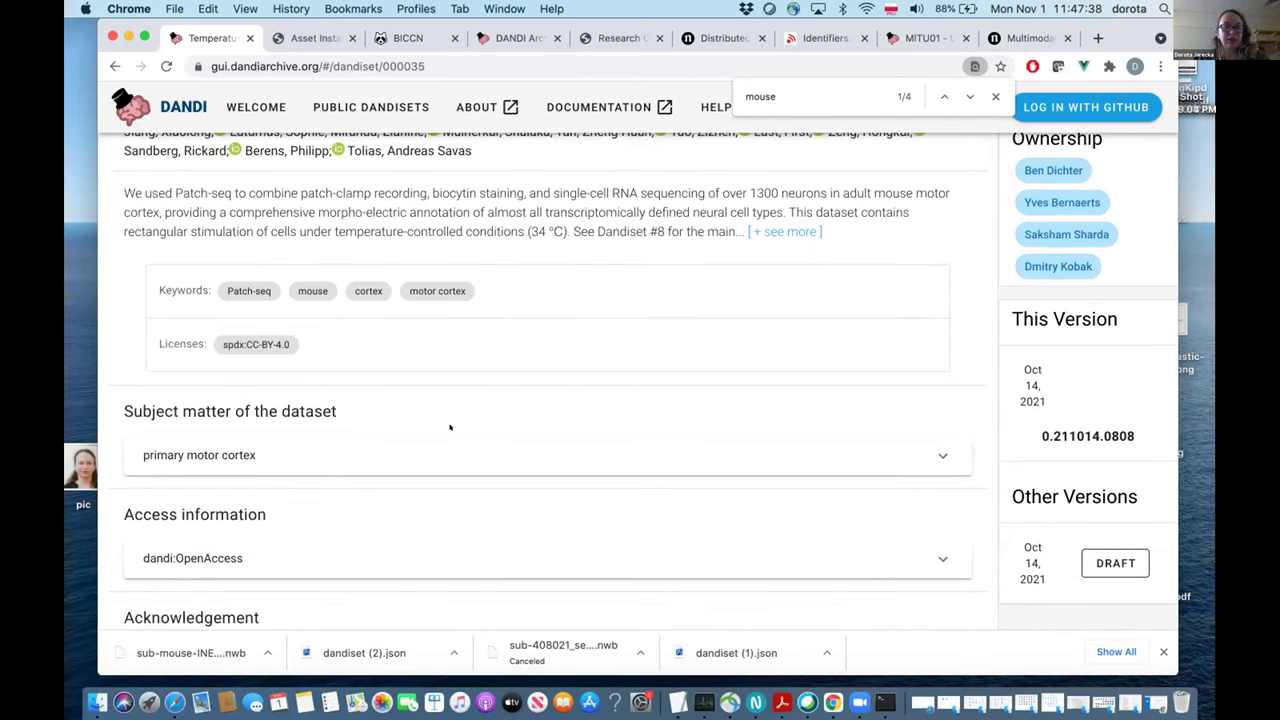
{"action": "scroll", "coordinate": [450, 428], "scroll_direction": "up", "scroll_amount": 7}
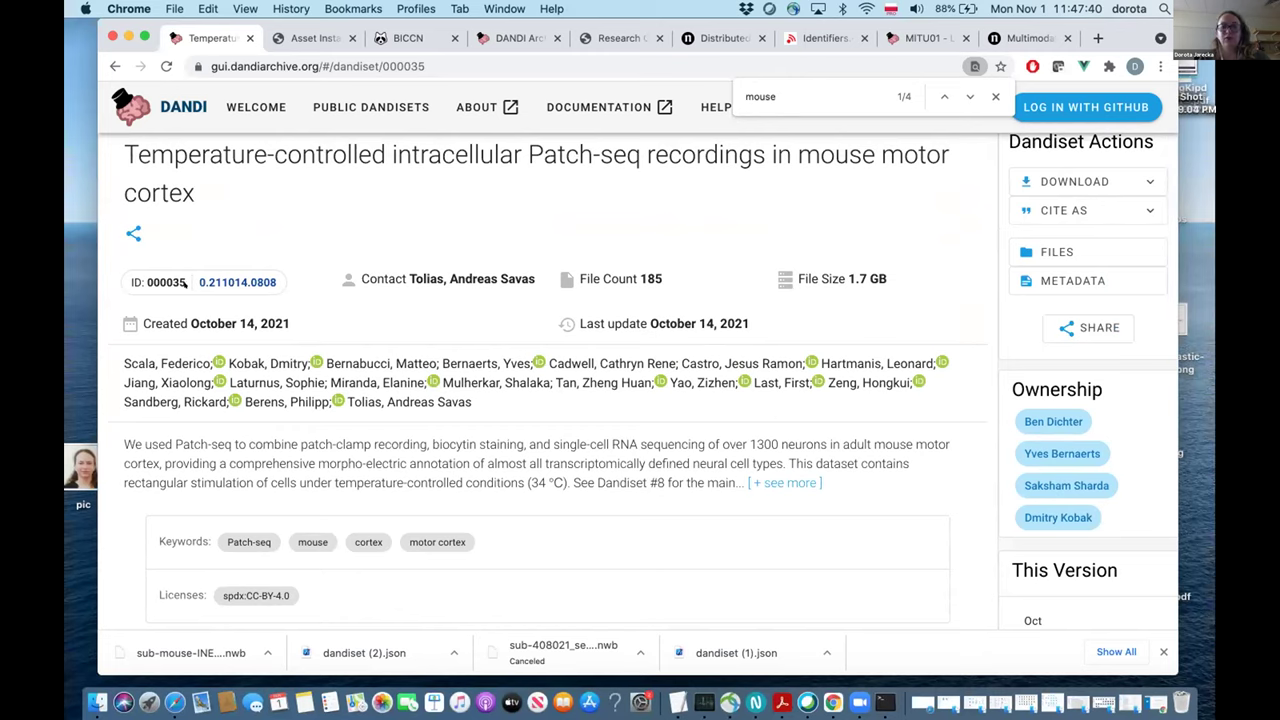
Go back to the house mouse search results, then select the page address.
{"action": "left_click", "coordinate": [114, 66]}
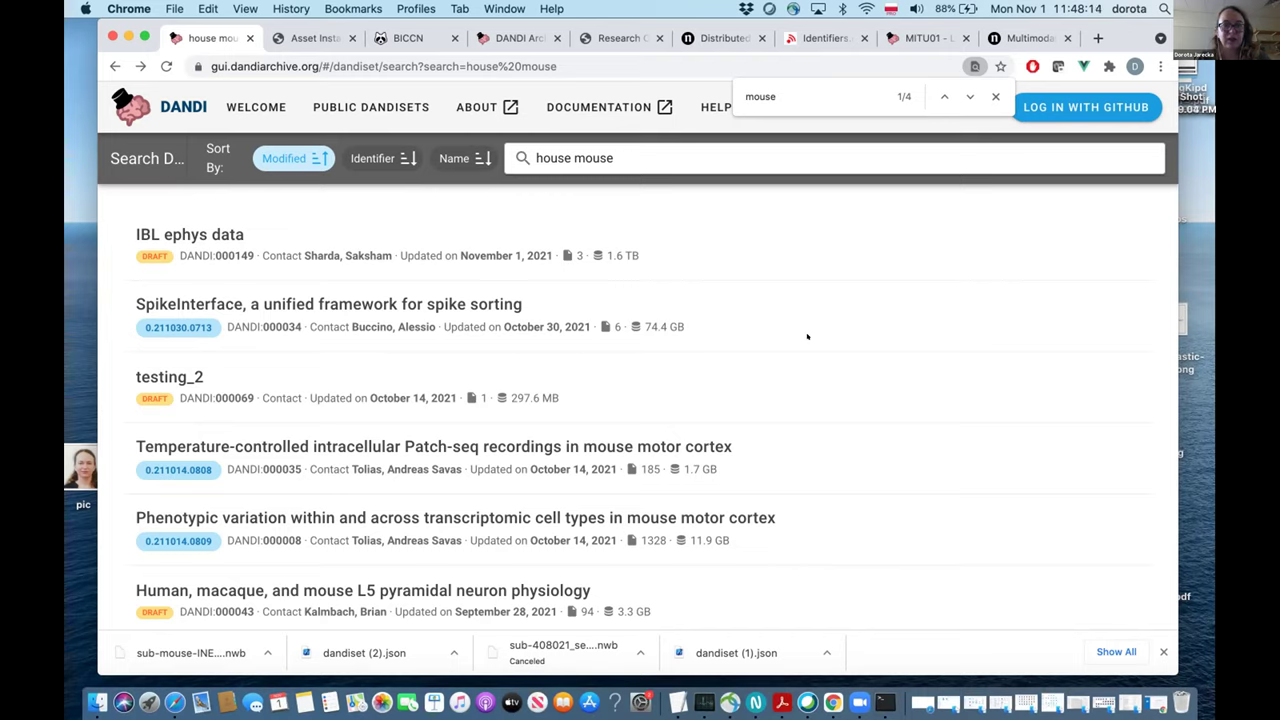
{"action": "scroll", "coordinate": [531, 323], "scroll_direction": "down", "scroll_amount": 1}
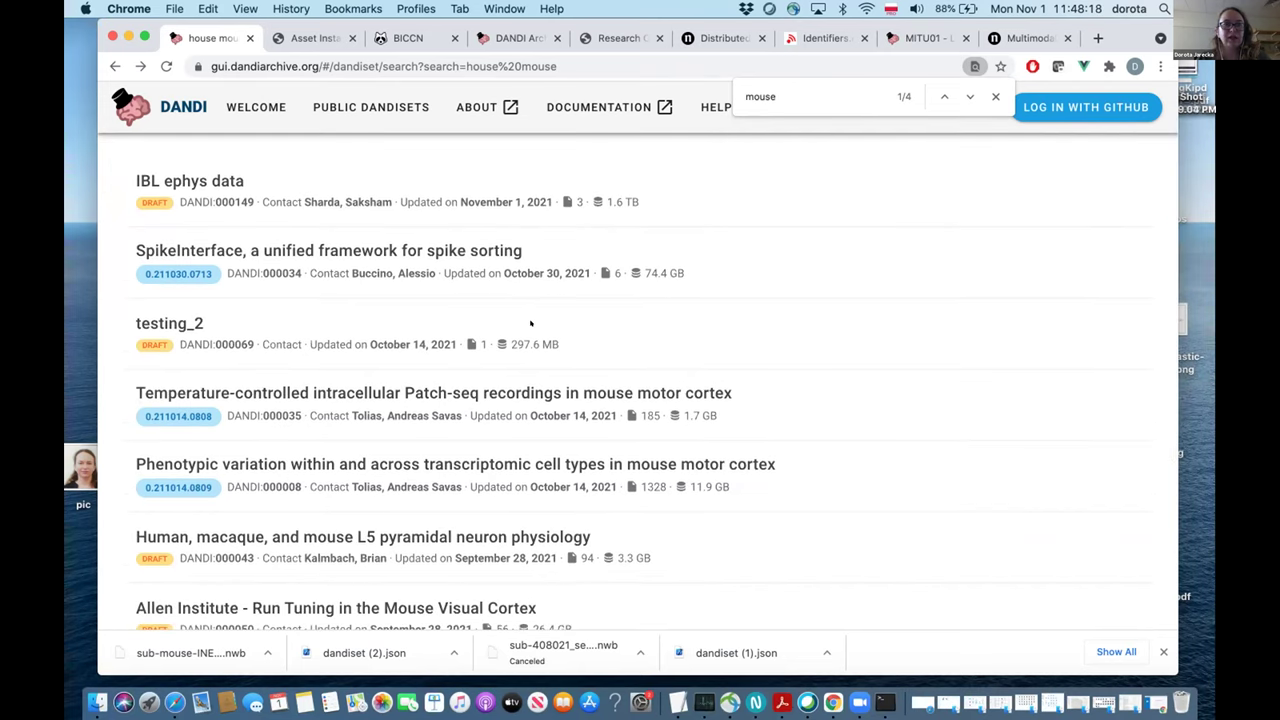
{"action": "scroll", "coordinate": [531, 323], "scroll_direction": "up", "scroll_amount": 1}
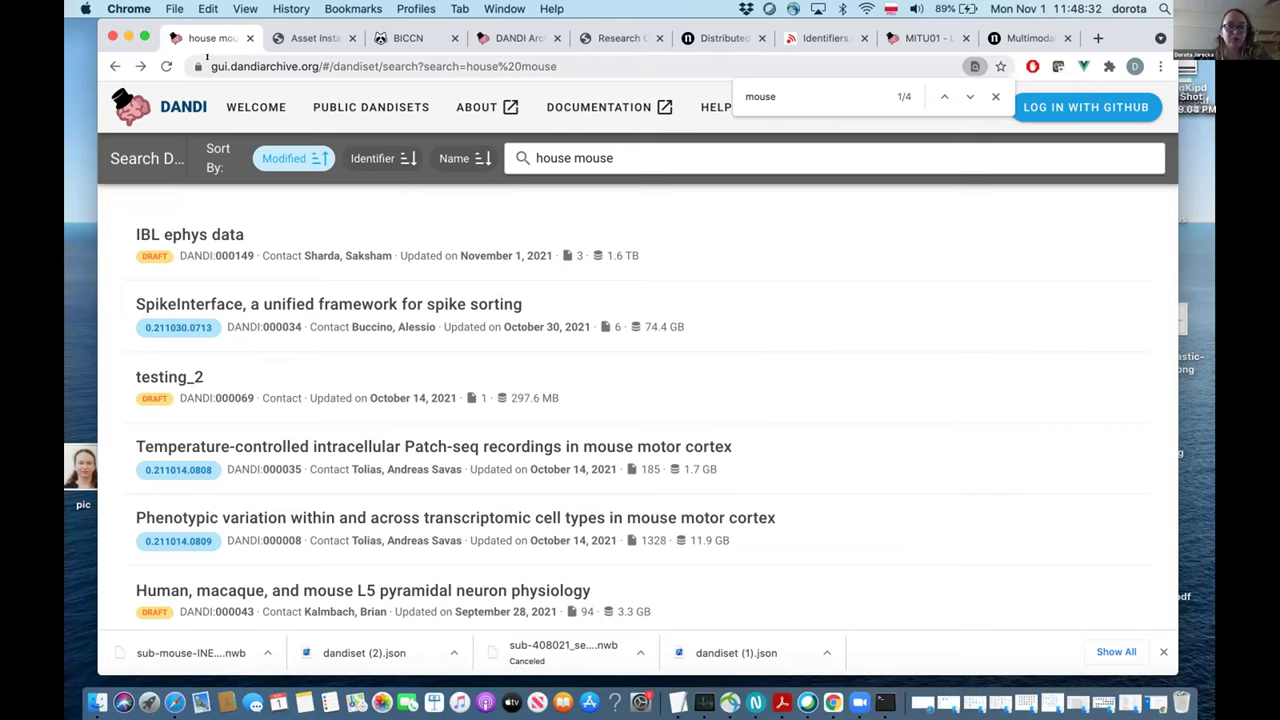
{"action": "left_click", "coordinate": [208, 60]}
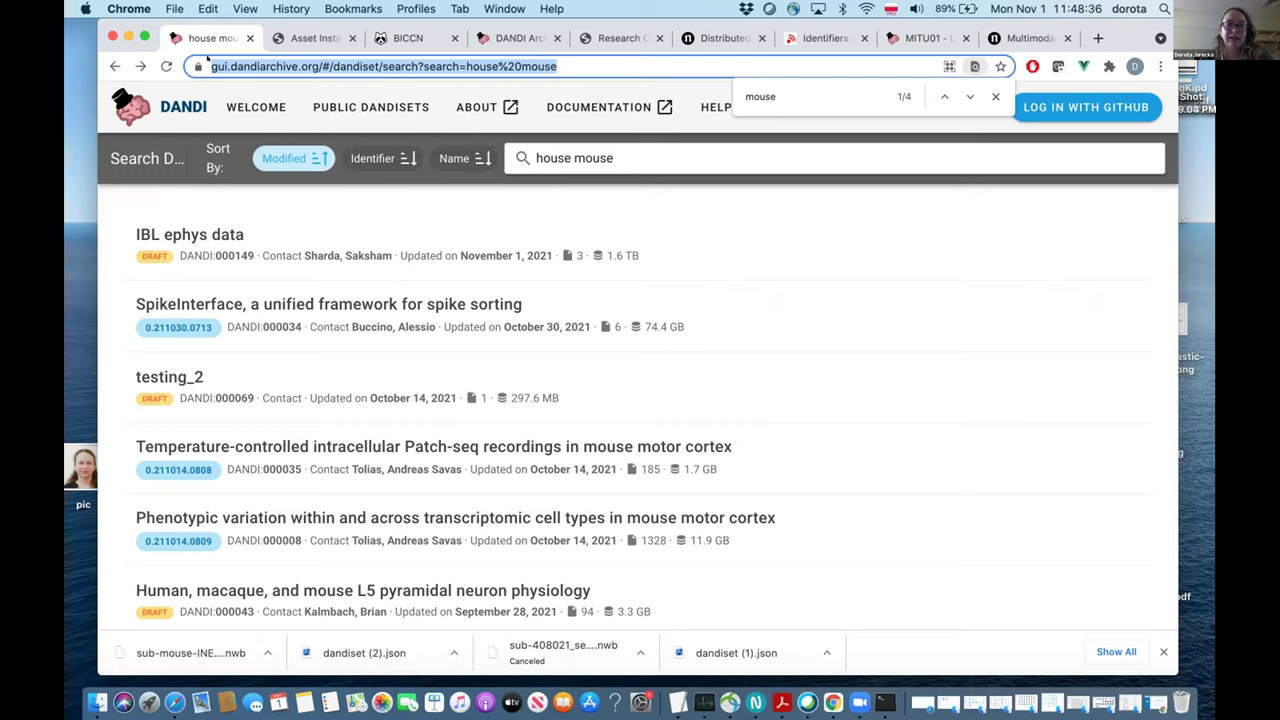
Go to the staging site gui-staging.dandiarchive.org.
{"action": "type", "text": "guis"}
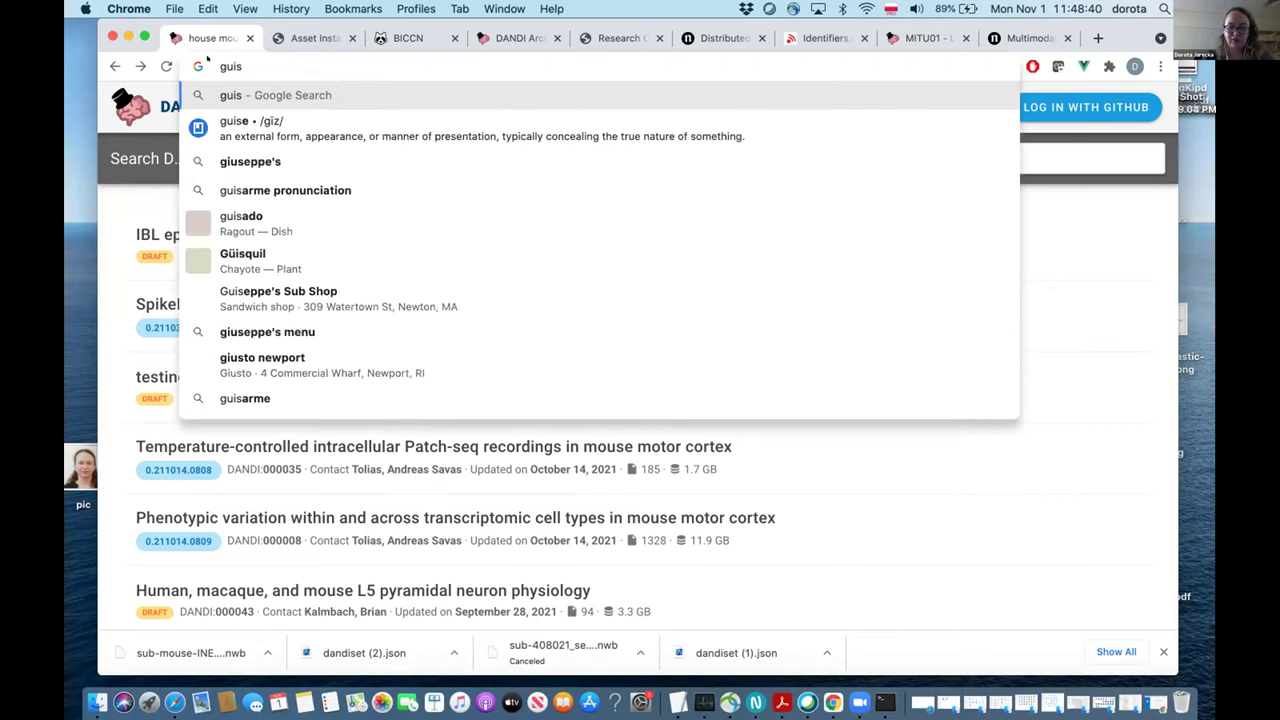
{"action": "key", "text": "BackSpace"}
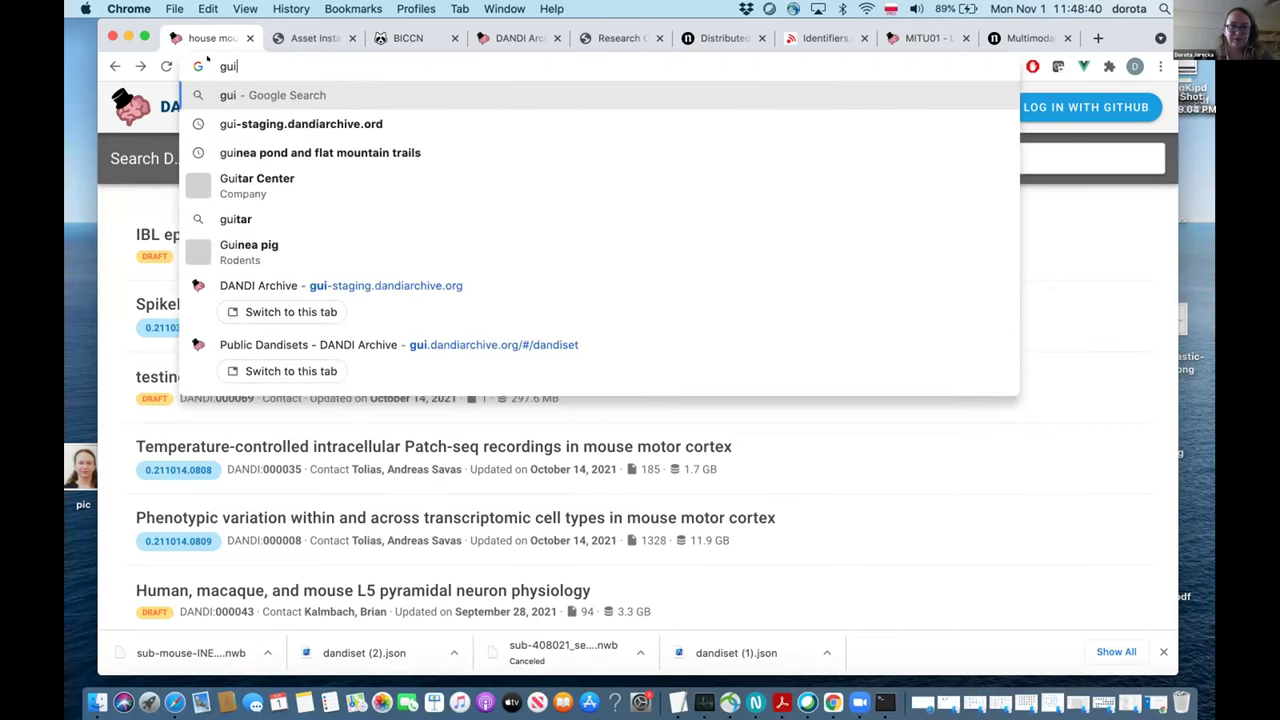
{"action": "type", "text": "-staging.dandiarchive.org"}
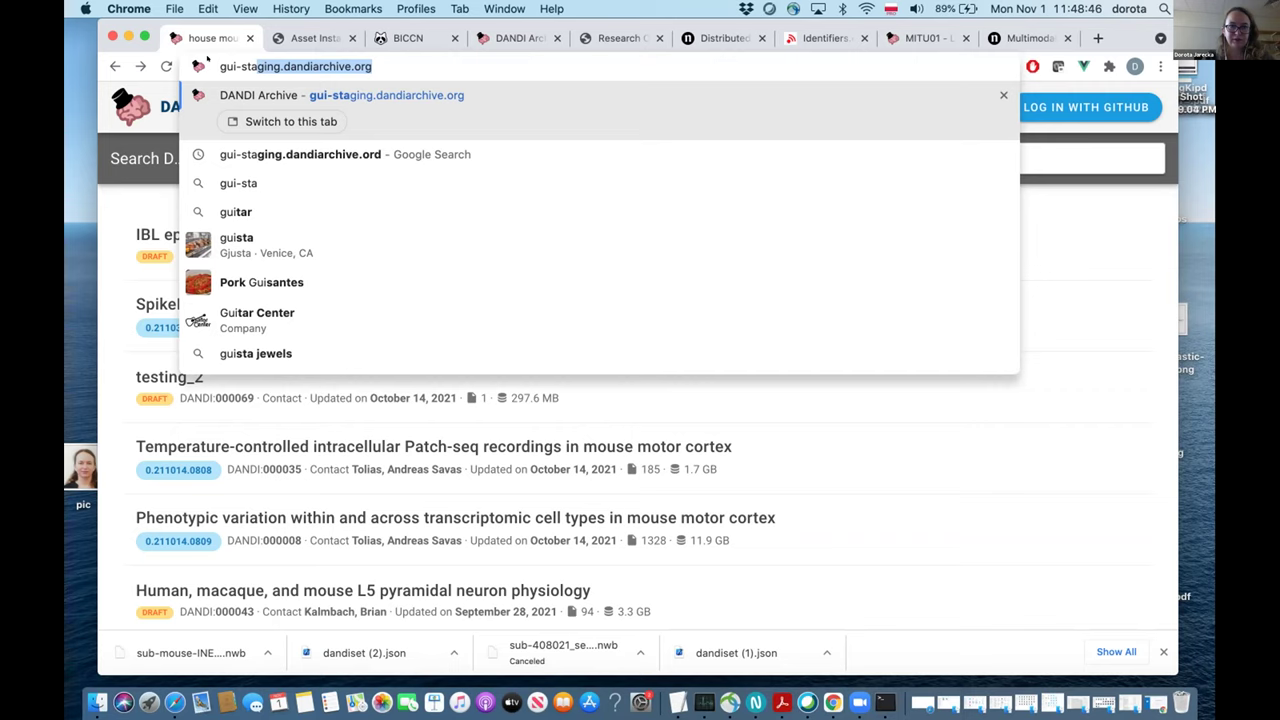
{"action": "key", "text": "Return"}
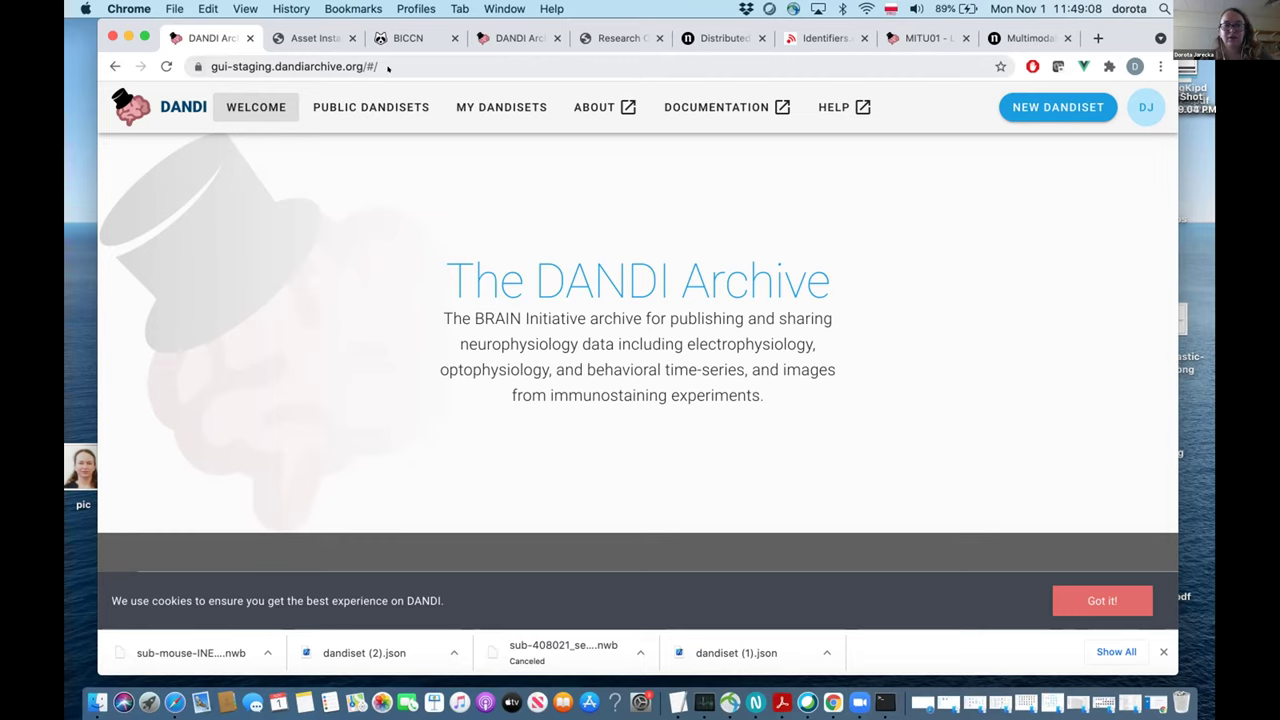
{"action": "left_click", "coordinate": [375, 107]}
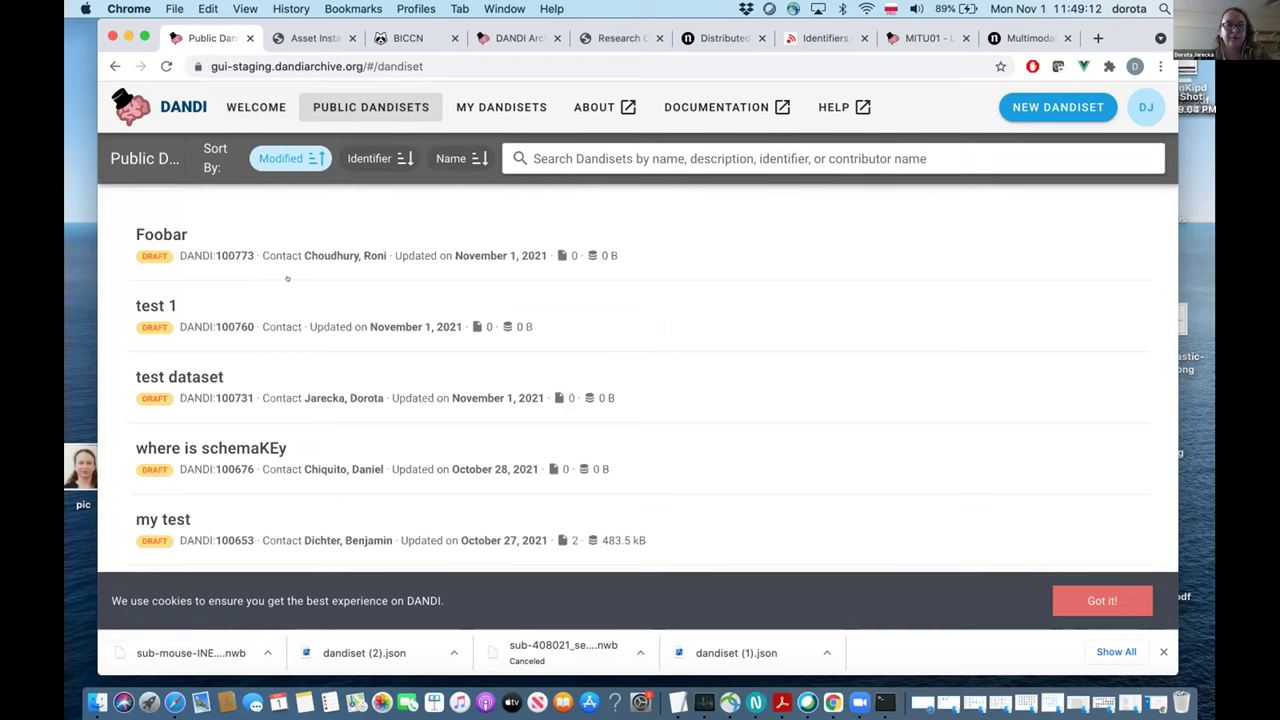
{"action": "scroll", "coordinate": [270, 283], "scroll_direction": "down", "scroll_amount": 5}
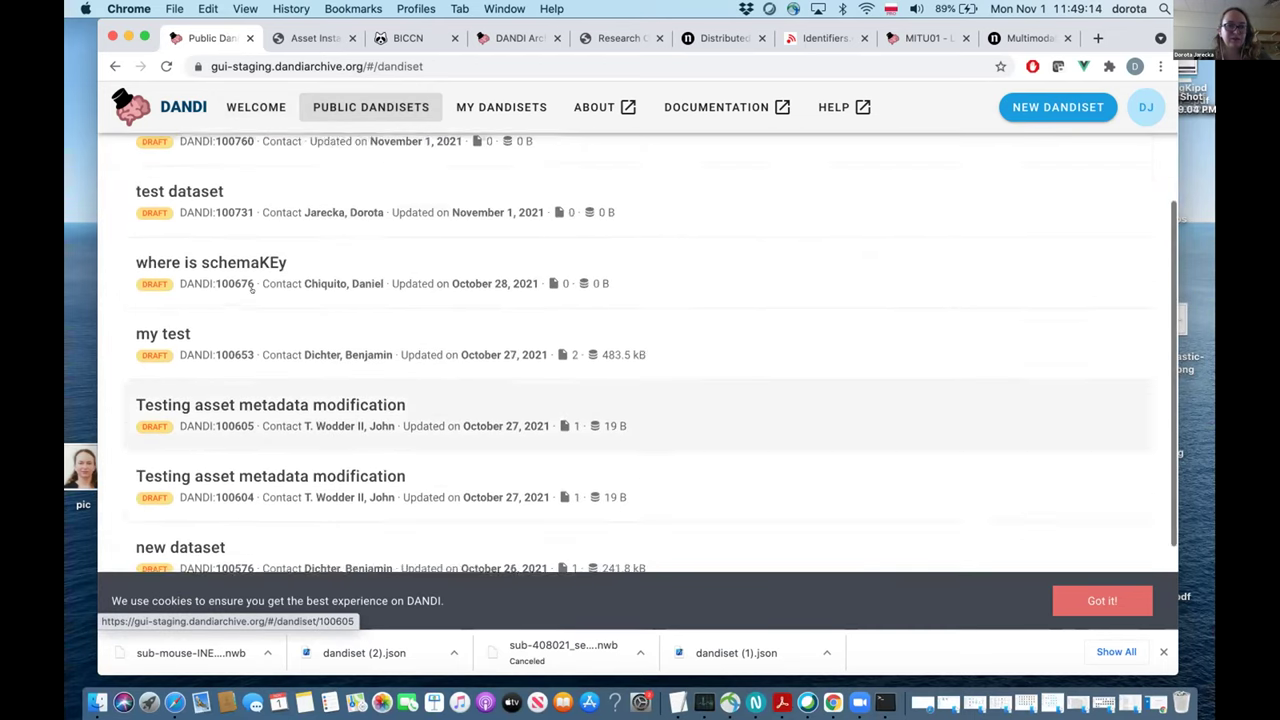
{"action": "scroll", "coordinate": [252, 288], "scroll_direction": "up", "scroll_amount": 5}
{"action": "scroll", "coordinate": [252, 290], "scroll_direction": "down", "scroll_amount": 1}
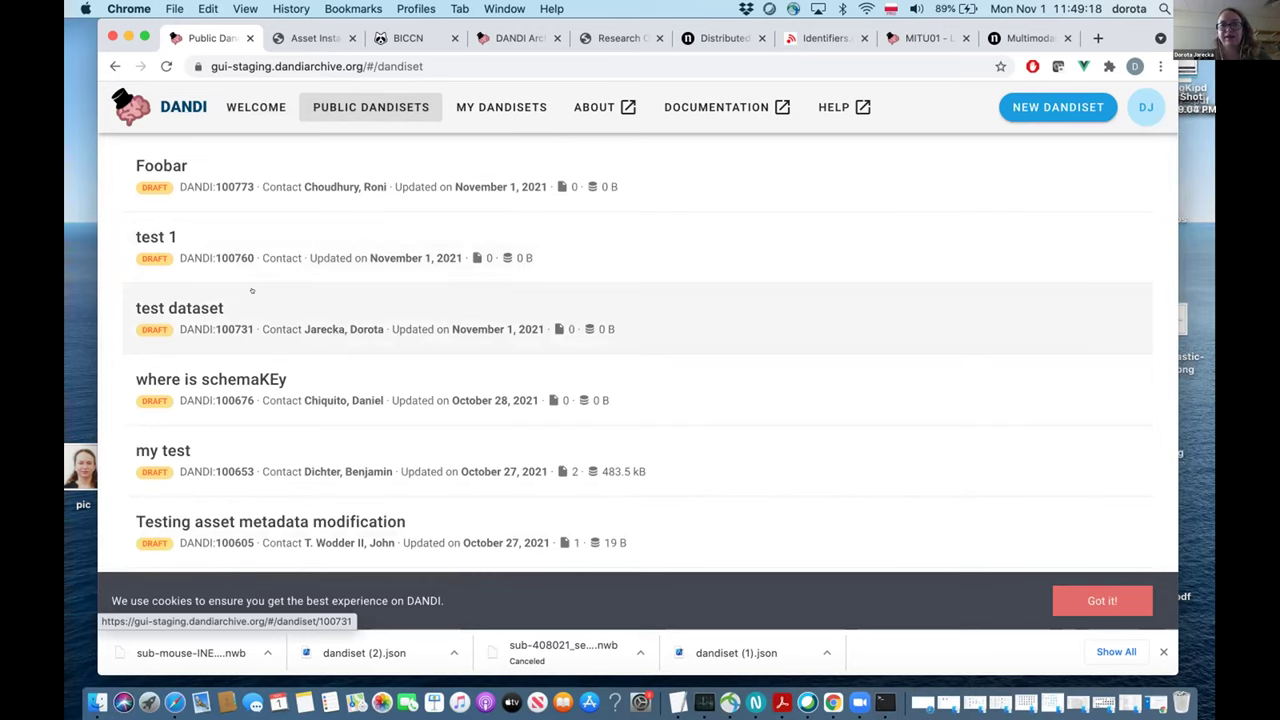
{"action": "scroll", "coordinate": [252, 290], "scroll_direction": "up", "scroll_amount": 1}
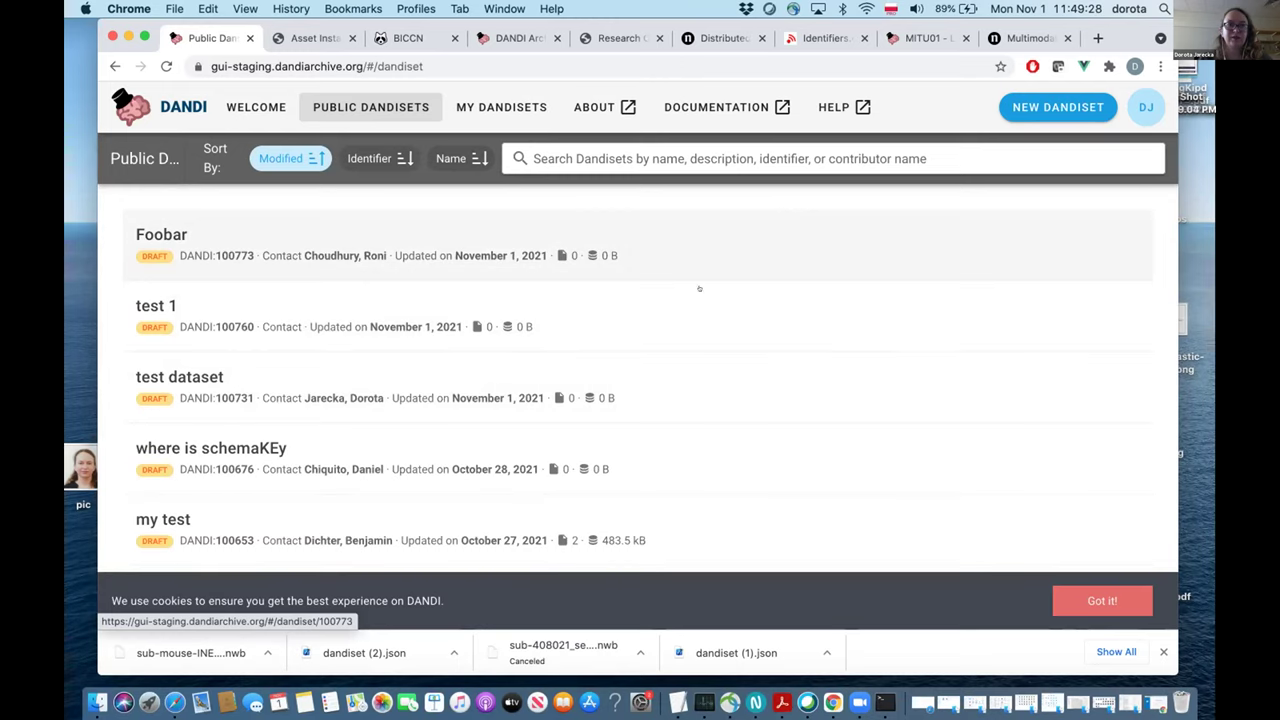
{"action": "left_click", "coordinate": [1146, 107]}
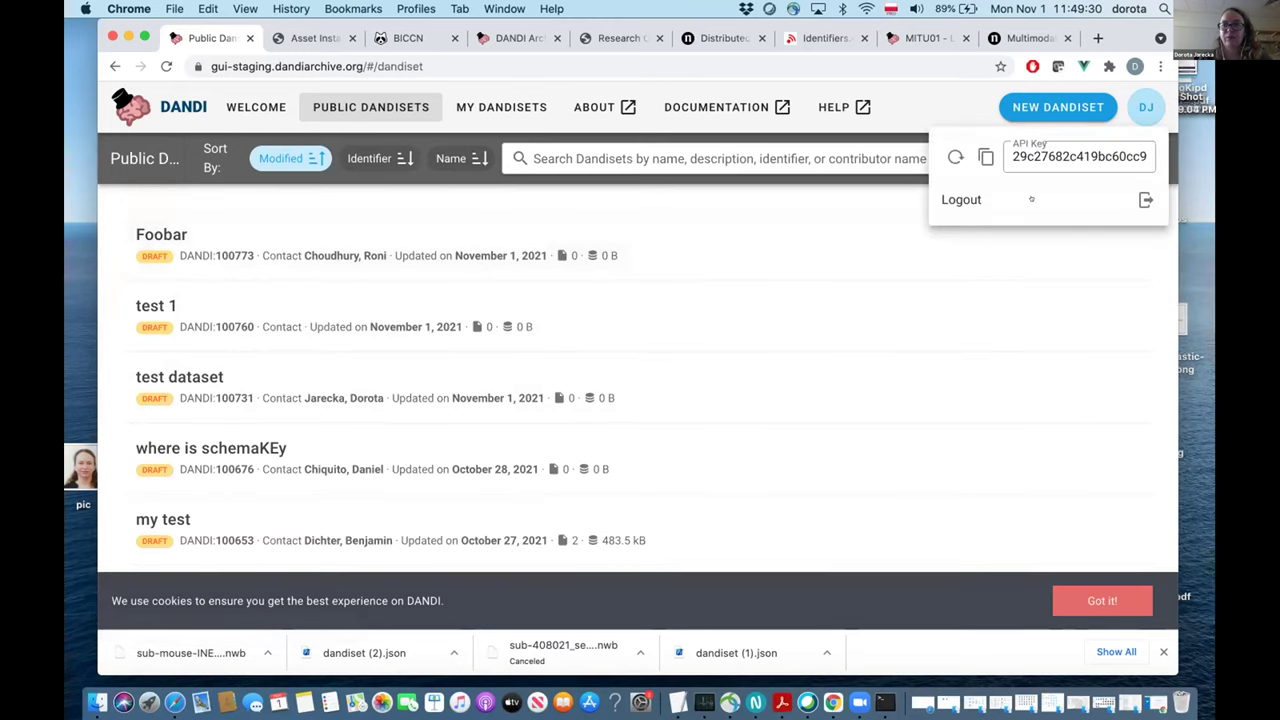
{"action": "left_click", "coordinate": [1031, 199]}
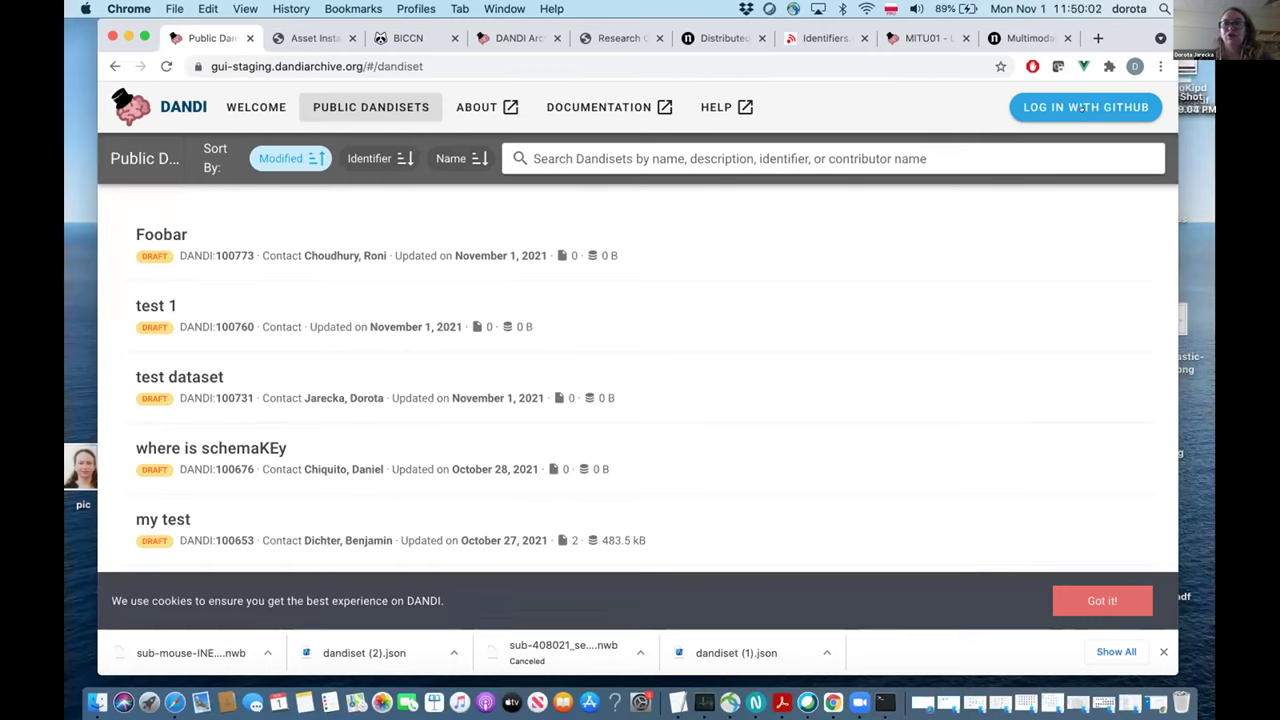
{"action": "left_click", "coordinate": [1106, 97]}
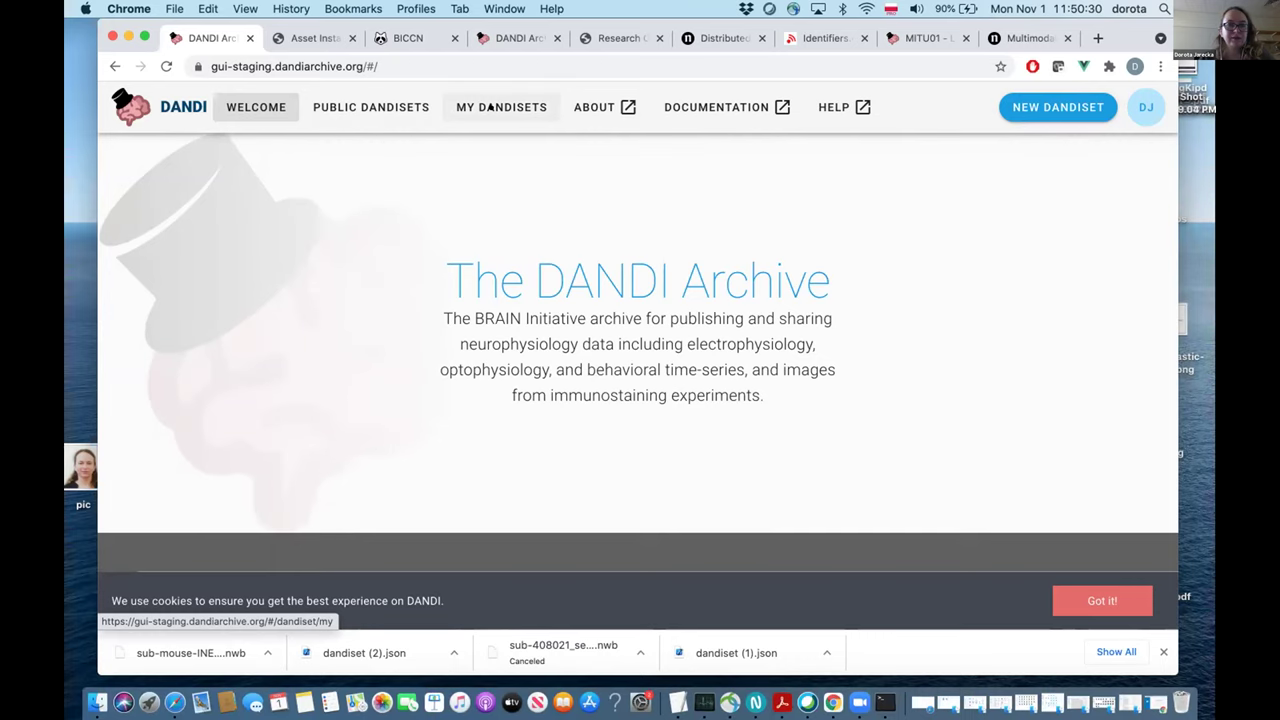
From My Dandisets, start registering a new dandiset.
{"action": "left_click", "coordinate": [490, 106]}
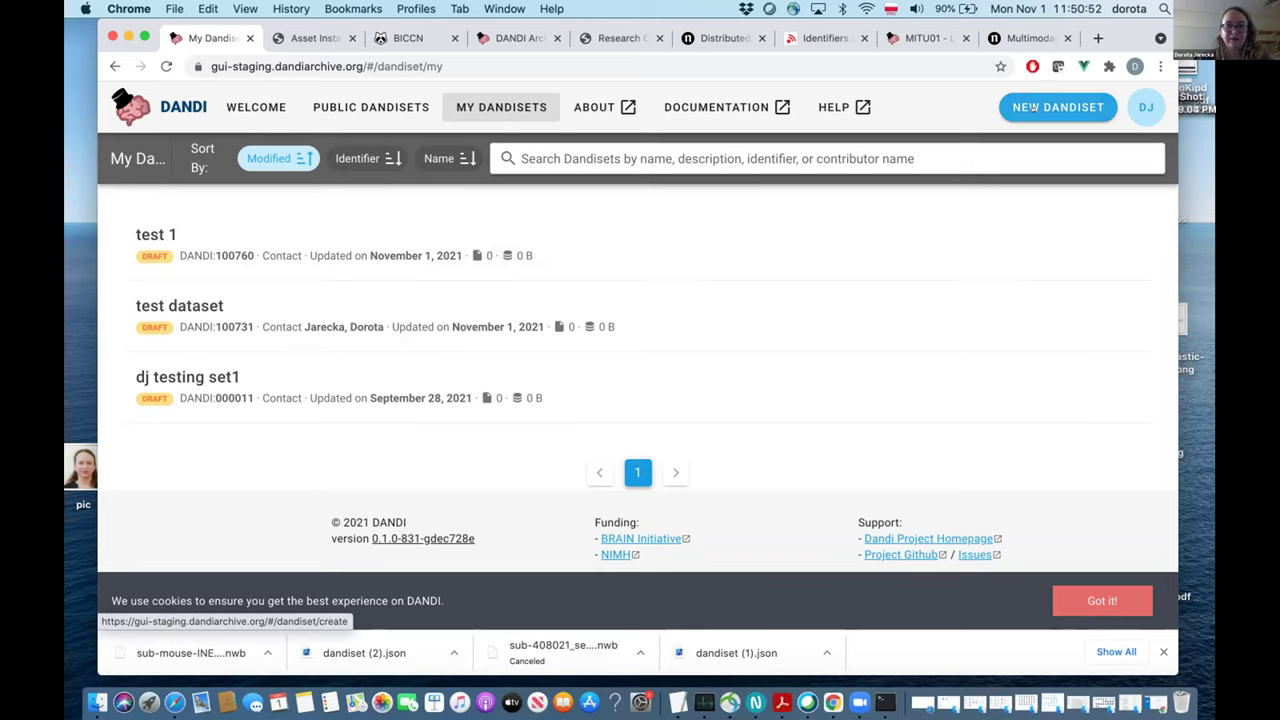
{"action": "left_click", "coordinate": [1032, 107]}
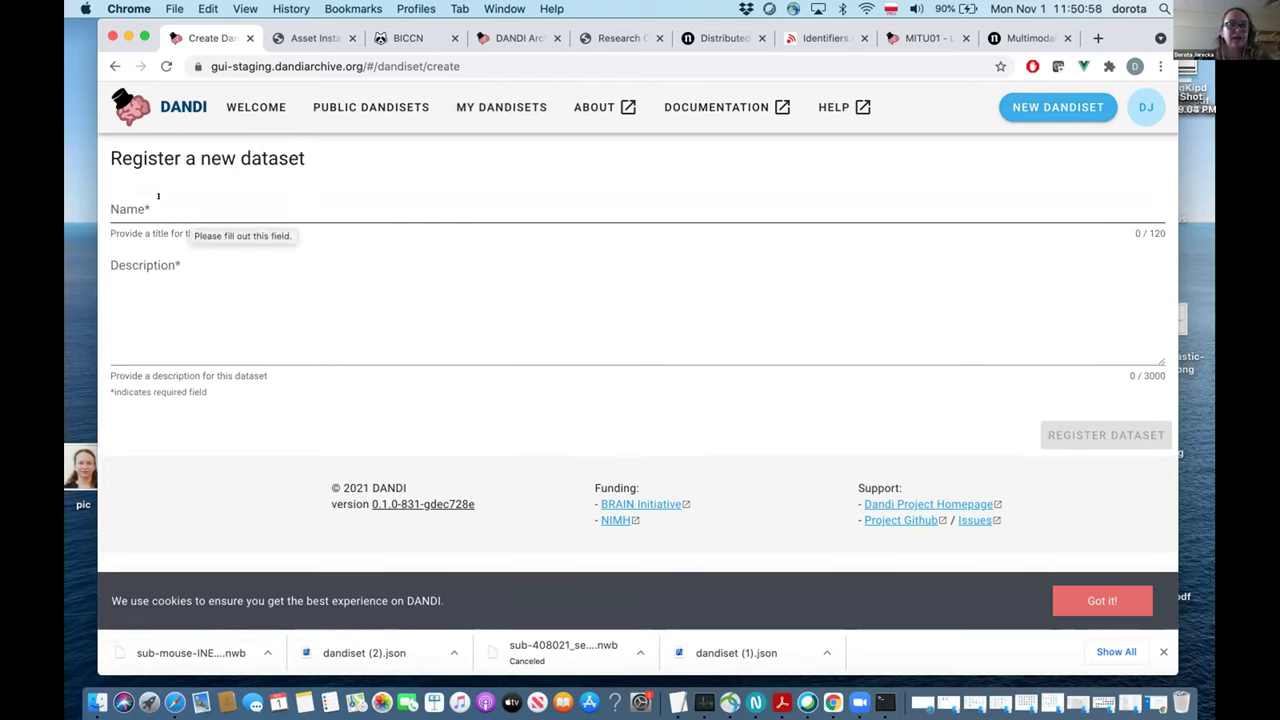
Enter the name 'dandi workshop' and the description 'testing'.
{"action": "left_click", "coordinate": [144, 205]}
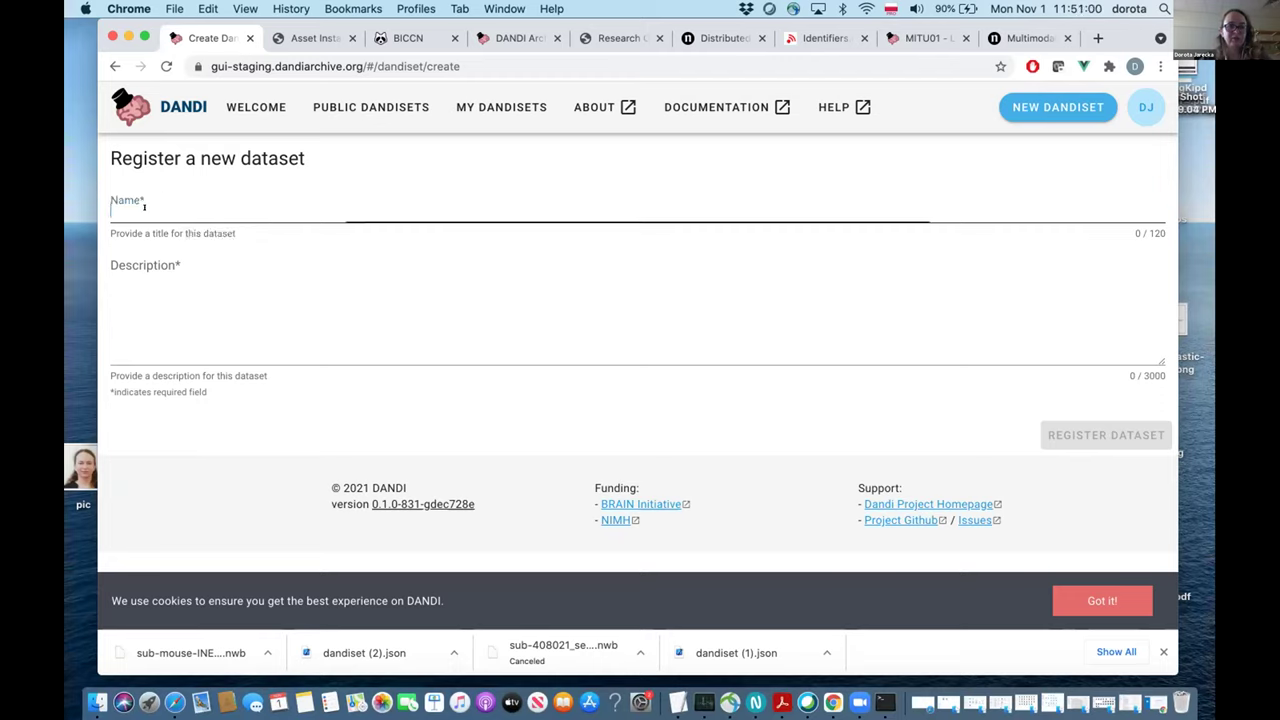
{"action": "type", "text": "dandi workshop"}
{"action": "left_click", "coordinate": [119, 337]}
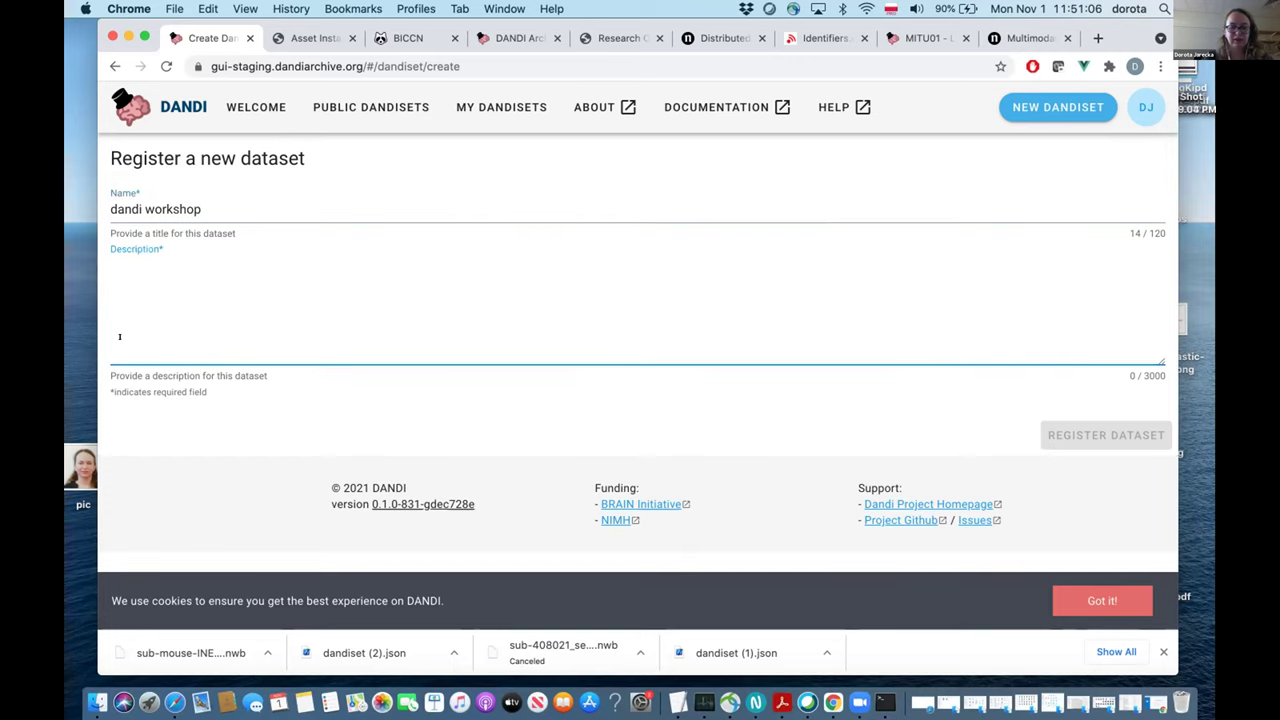
{"action": "type", "text": "testing"}
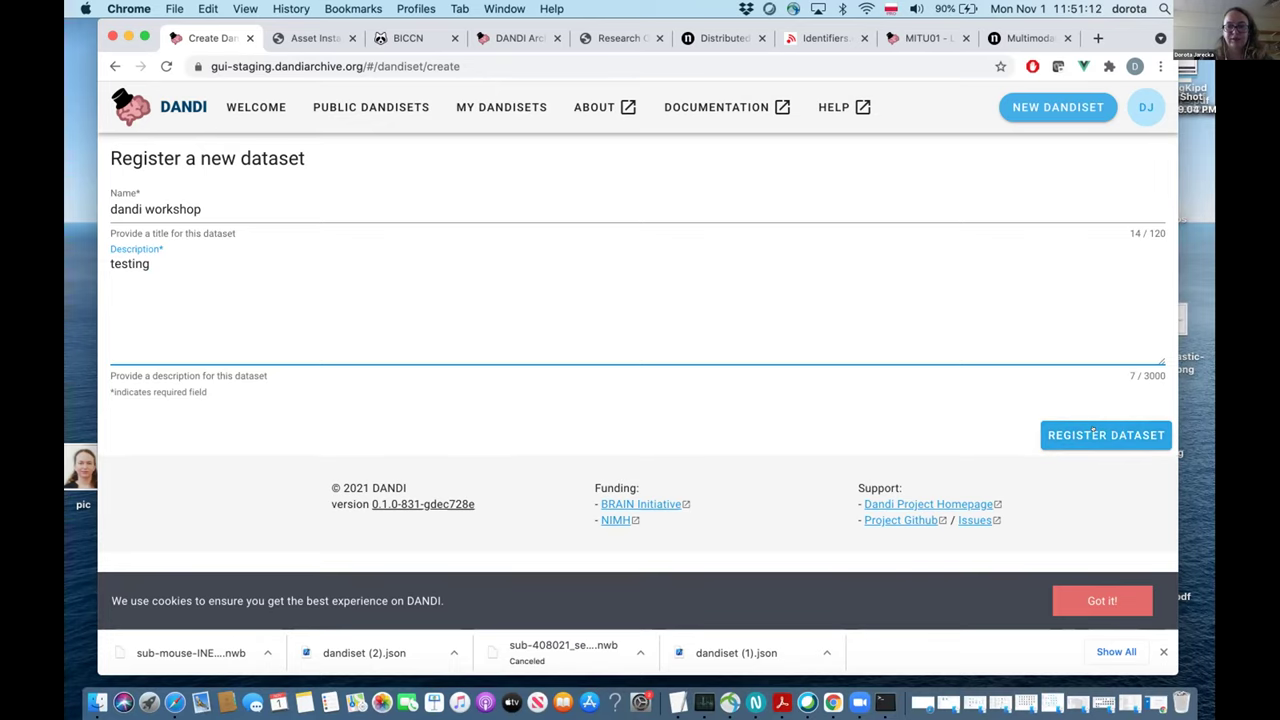
Register the dandi workshop dataset as draft dandiset 100774 and review its page.
{"action": "left_click", "coordinate": [1093, 433]}
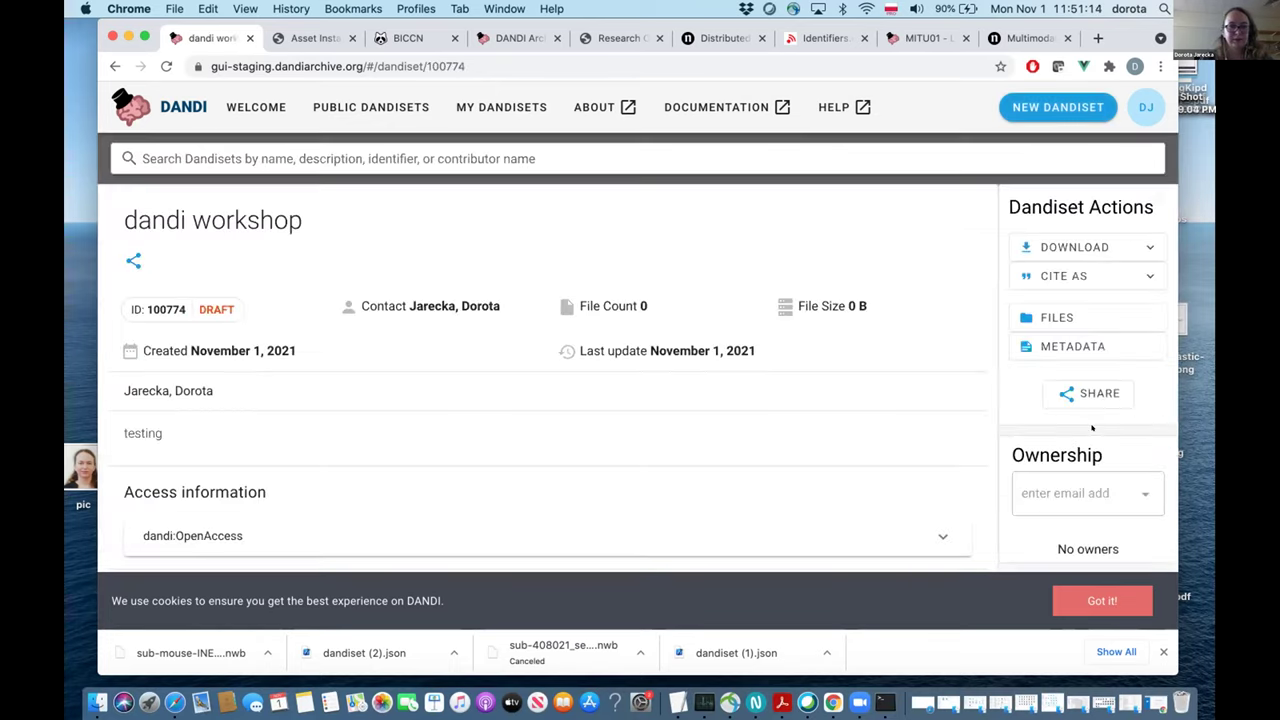
{"action": "scroll", "coordinate": [821, 453], "scroll_direction": "down", "scroll_amount": 1}
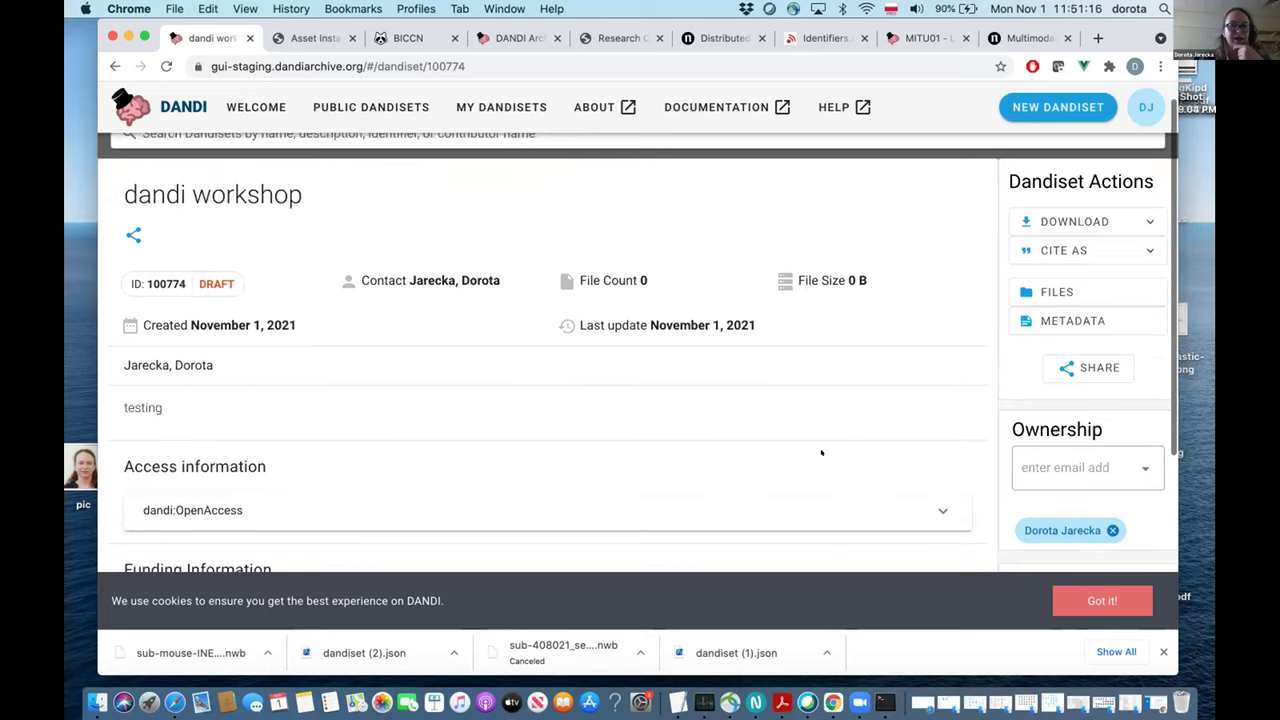
{"action": "scroll", "coordinate": [821, 453], "scroll_direction": "down", "scroll_amount": 1}
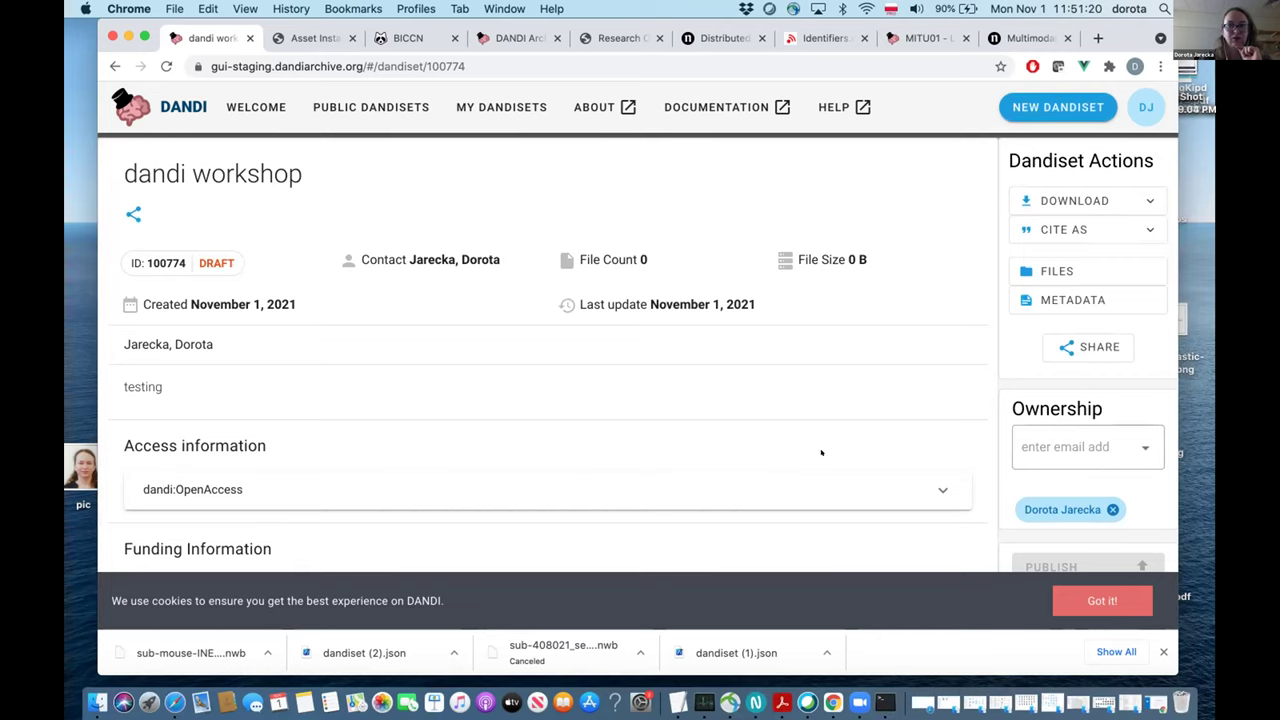
{"action": "scroll", "coordinate": [821, 453], "scroll_direction": "down", "scroll_amount": 1}
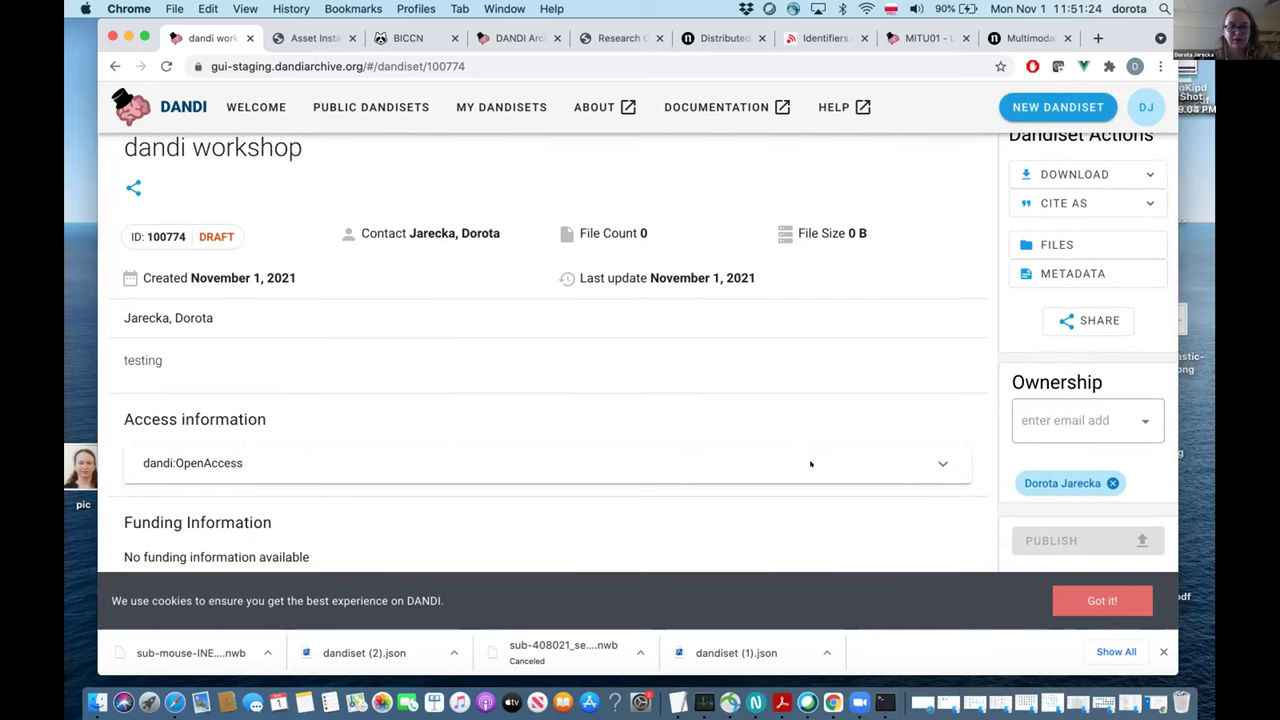
{"action": "scroll", "coordinate": [783, 490], "scroll_direction": "up", "scroll_amount": 2}
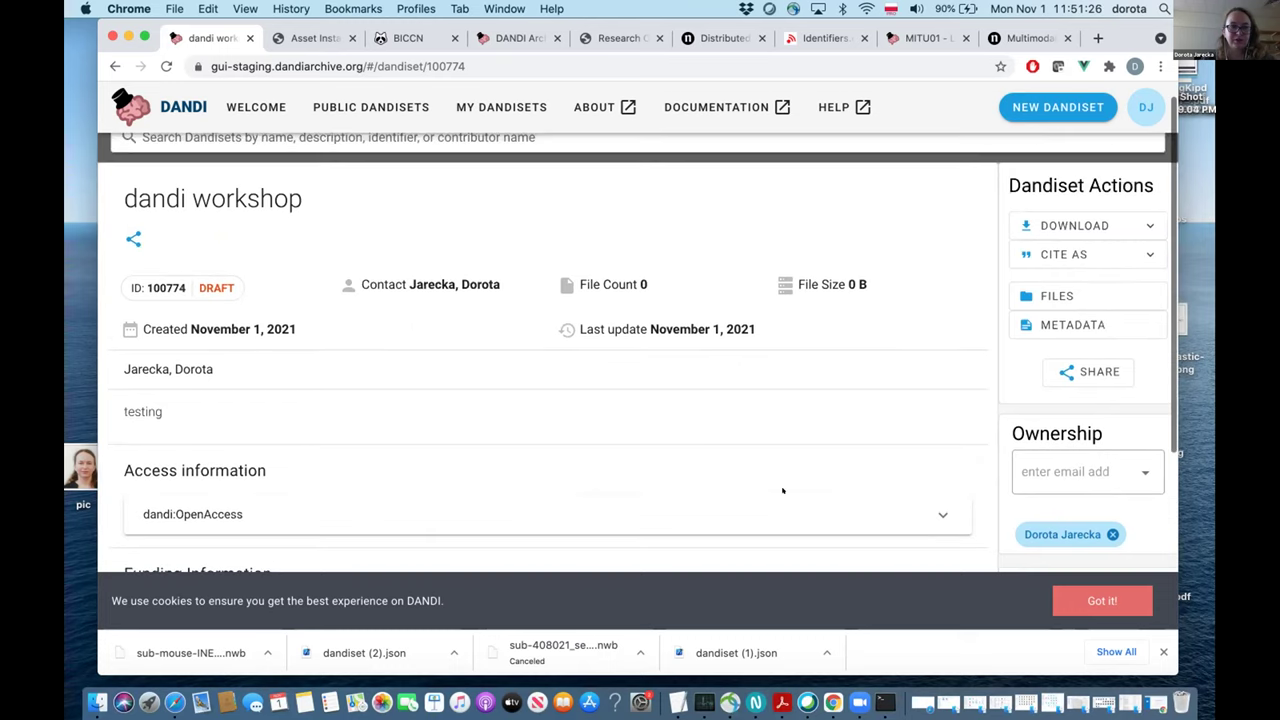
{"action": "scroll", "coordinate": [660, 440], "scroll_direction": "down", "scroll_amount": 1}
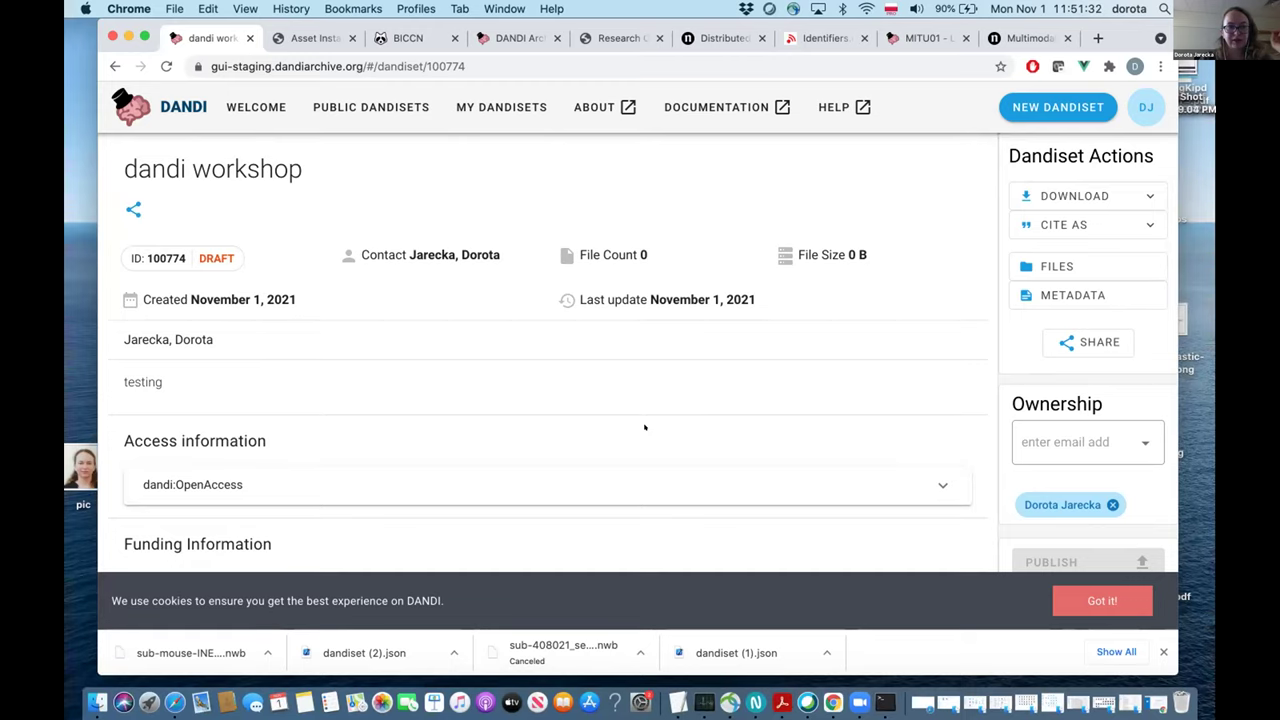
{"action": "scroll", "coordinate": [644, 428], "scroll_direction": "down", "scroll_amount": 2}
{"action": "scroll", "coordinate": [644, 428], "scroll_direction": "up", "scroll_amount": 1}
{"action": "scroll", "coordinate": [644, 428], "scroll_direction": "up", "scroll_amount": 2}
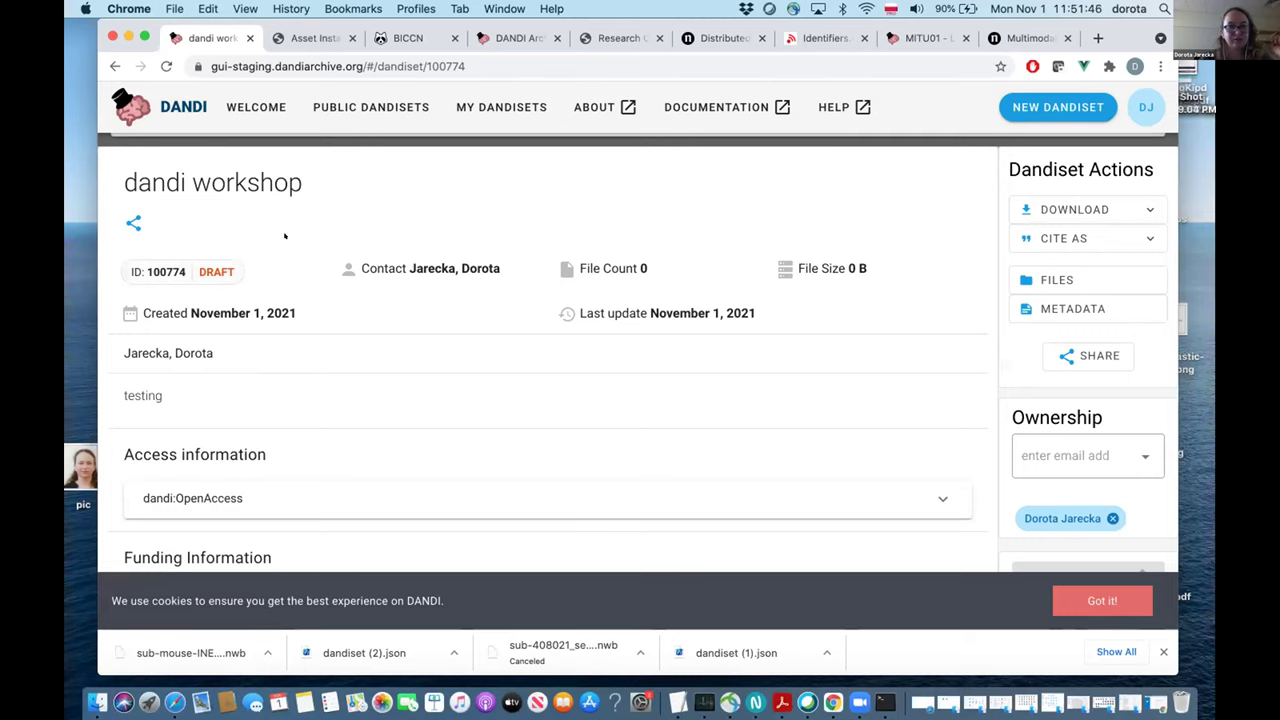
Open the metadata editor for draft dandiset 100774.
{"action": "scroll", "coordinate": [285, 236], "scroll_direction": "down", "scroll_amount": 1}
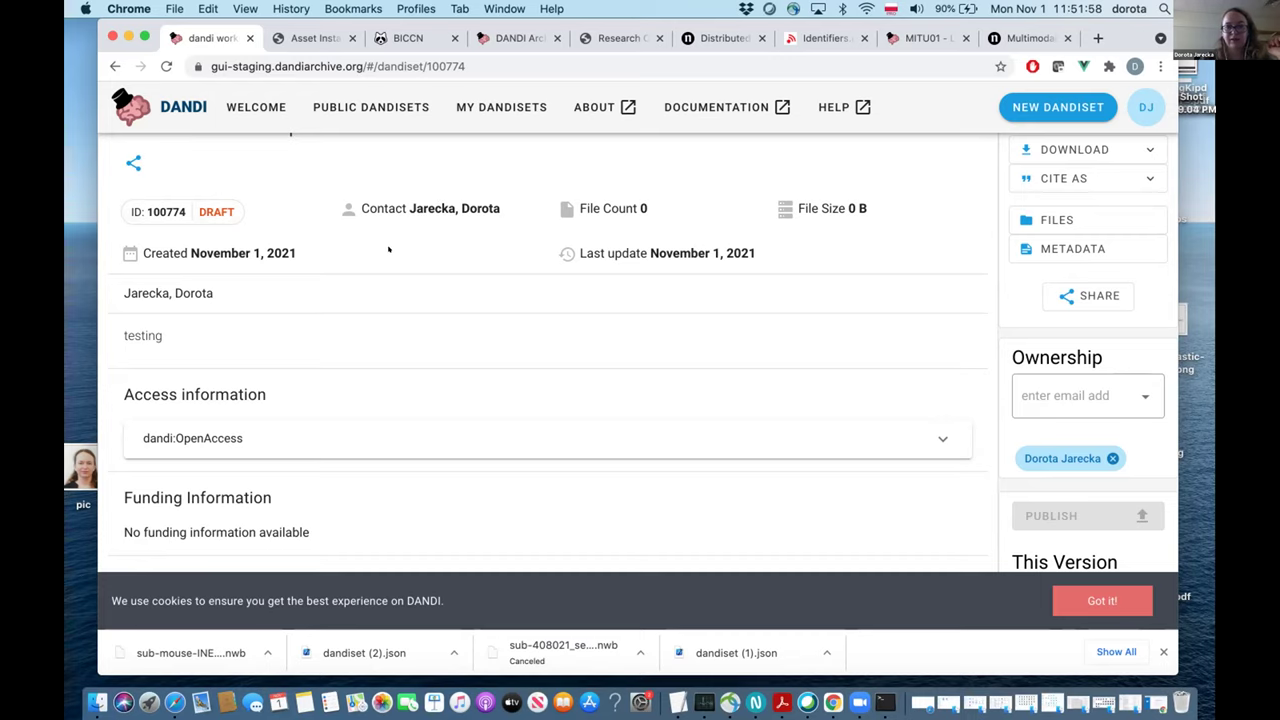
{"action": "scroll", "coordinate": [389, 249], "scroll_direction": "down", "scroll_amount": 2}
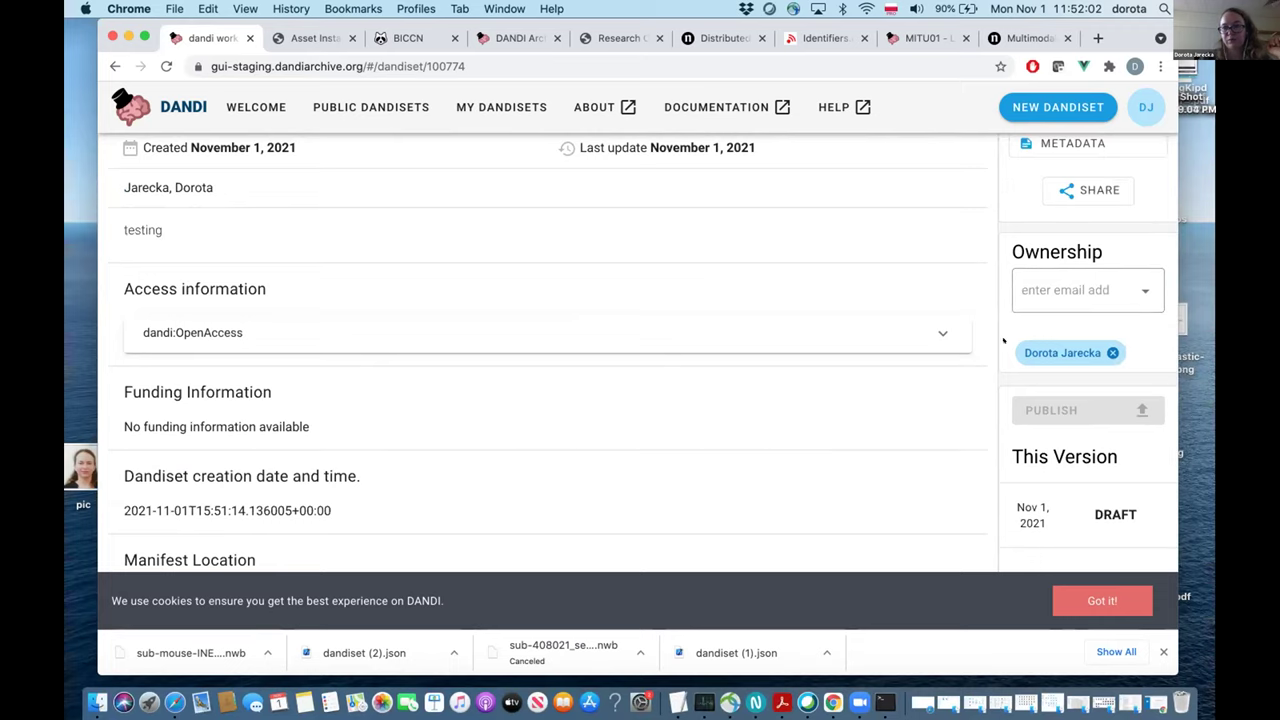
{"action": "scroll", "coordinate": [756, 365], "scroll_direction": "down", "scroll_amount": 2}
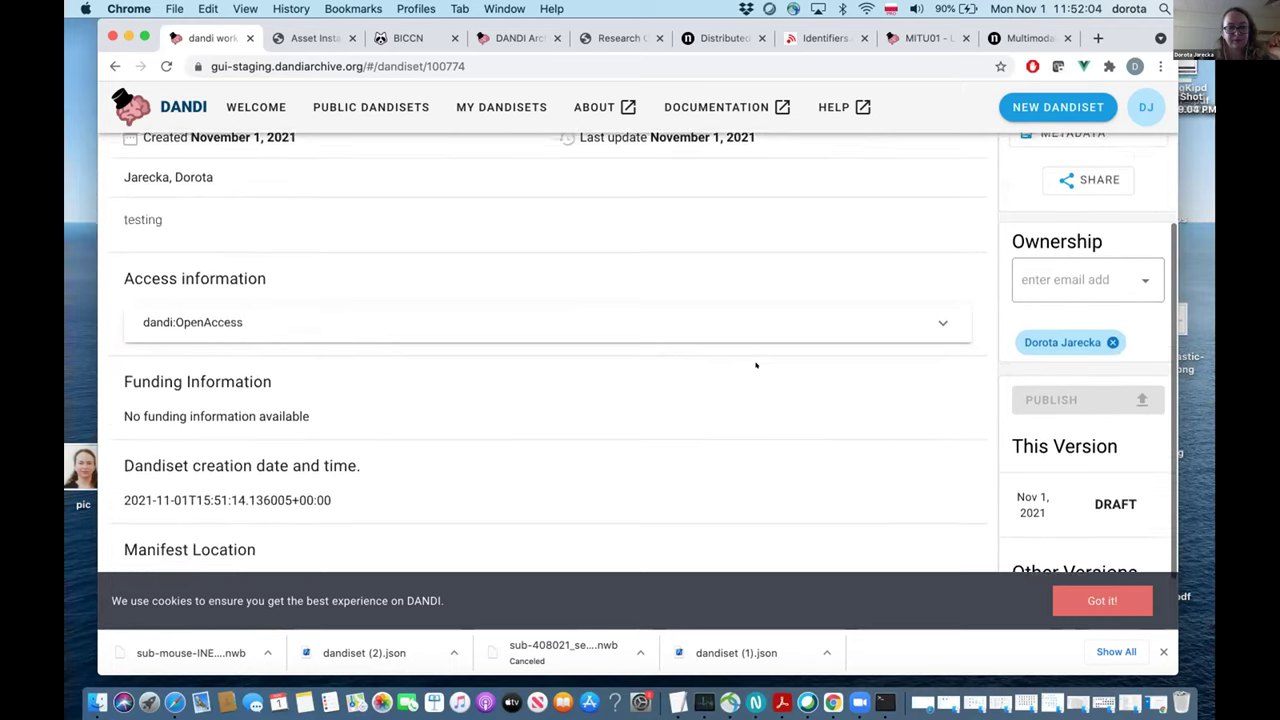
{"action": "scroll", "coordinate": [757, 364], "scroll_direction": "up", "scroll_amount": 2}
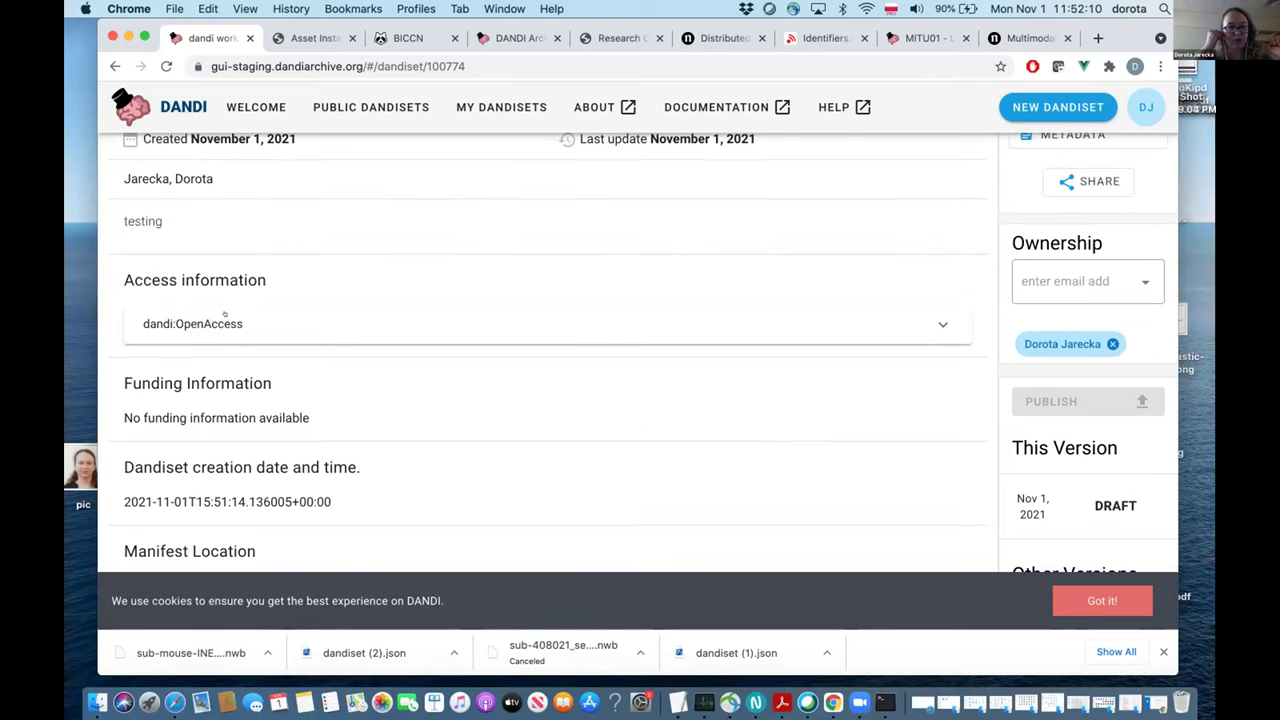
{"action": "scroll", "coordinate": [423, 441], "scroll_direction": "up", "scroll_amount": 3}
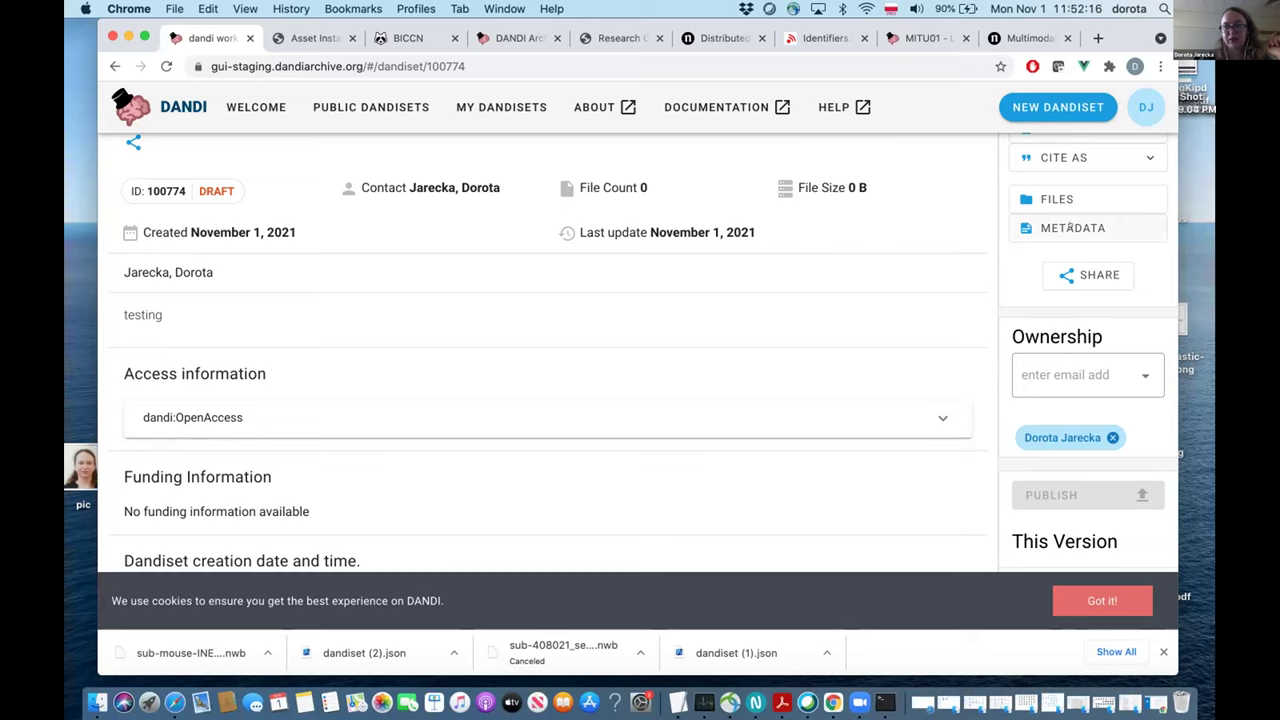
{"action": "left_click", "coordinate": [1072, 228]}
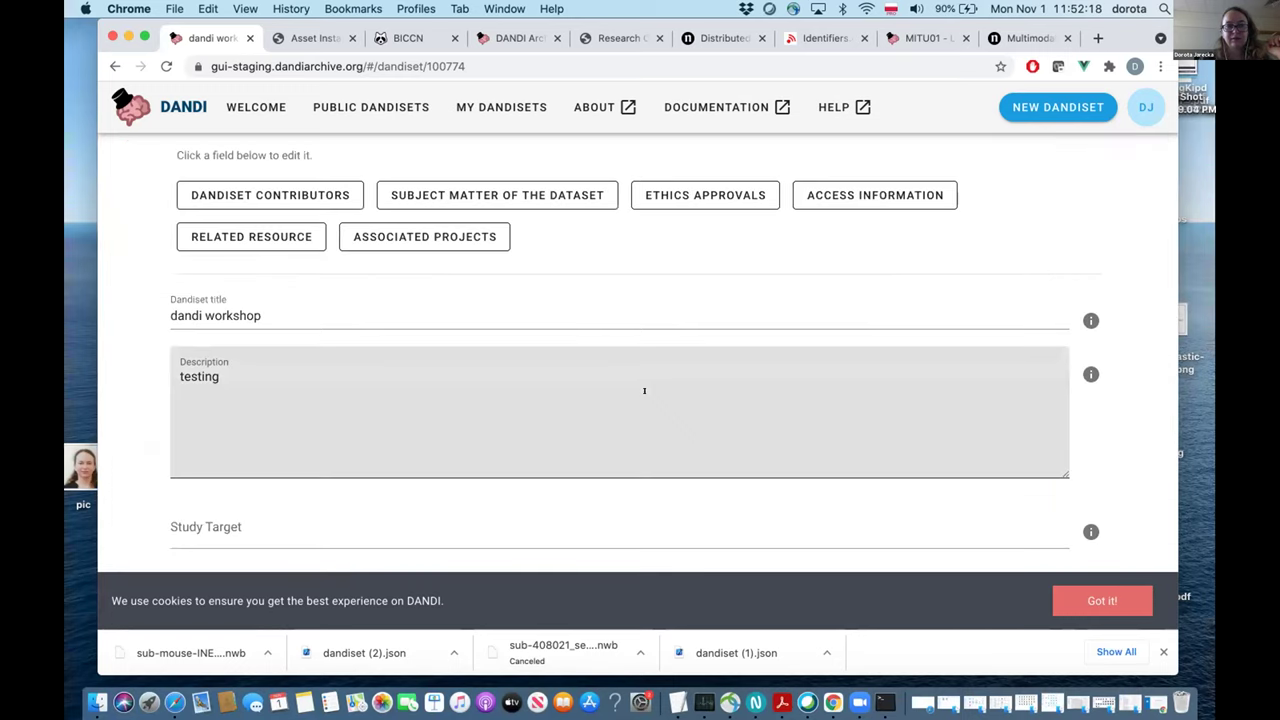
Choose spdx:CC-BY-4.0 as the dandiset license and save the metadata.
{"action": "scroll", "coordinate": [644, 390], "scroll_direction": "down", "scroll_amount": 3}
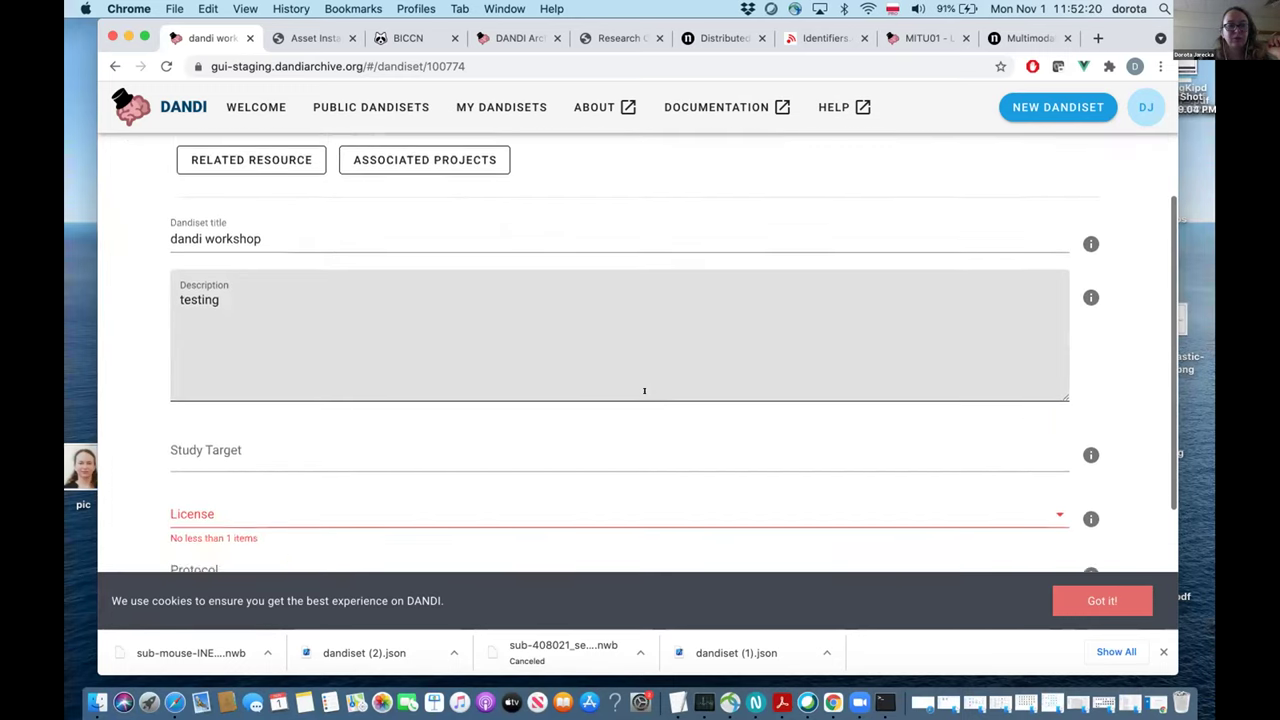
{"action": "scroll", "coordinate": [644, 390], "scroll_direction": "down", "scroll_amount": 3}
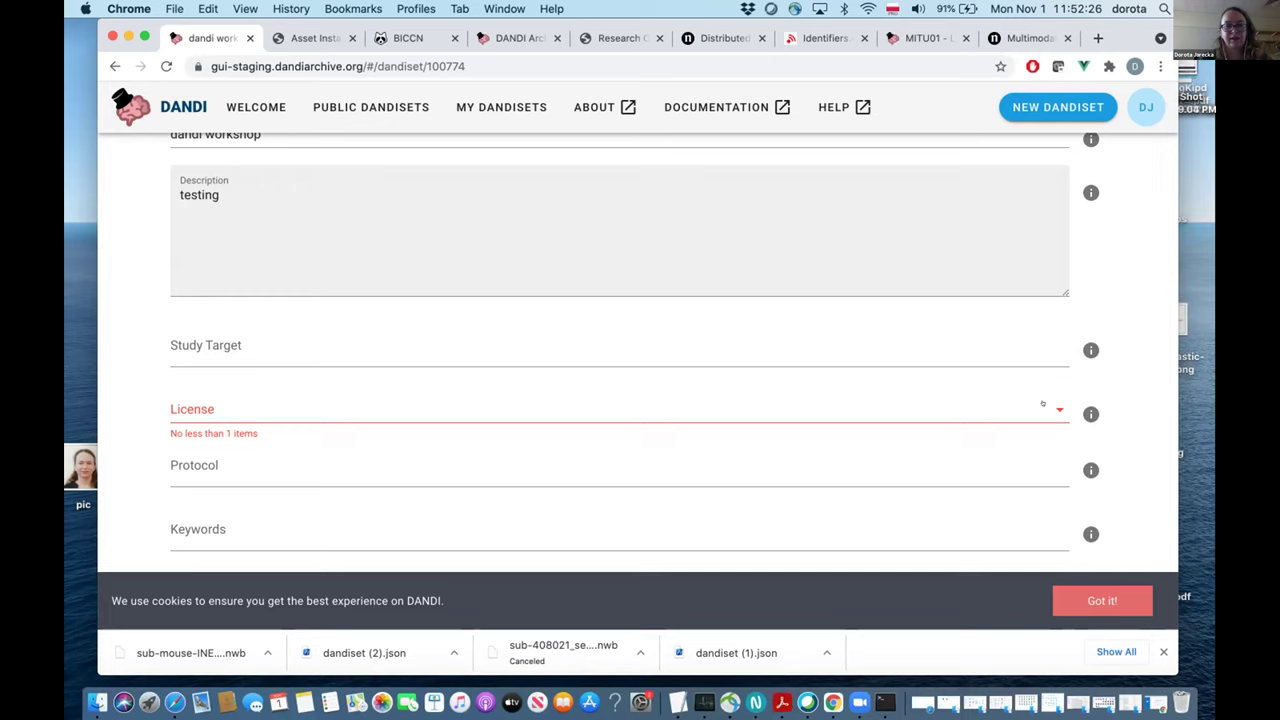
{"action": "left_click", "coordinate": [1042, 406]}
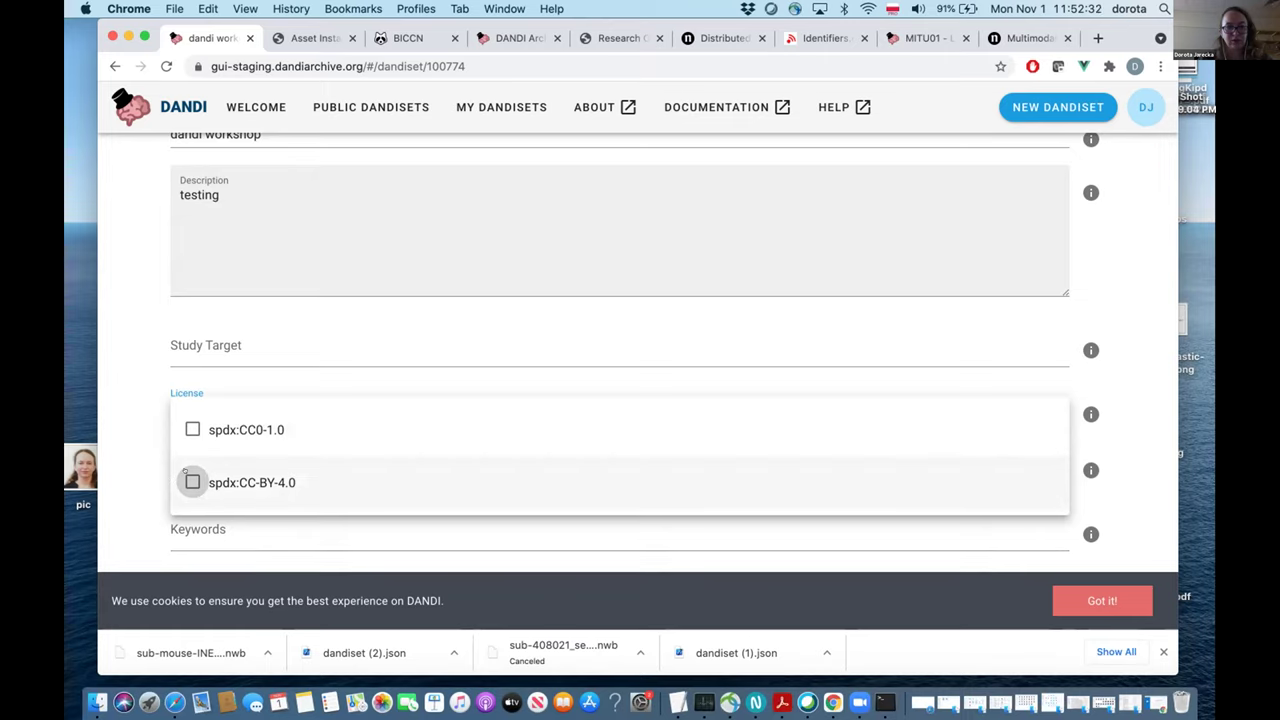
{"action": "left_click", "coordinate": [192, 482]}
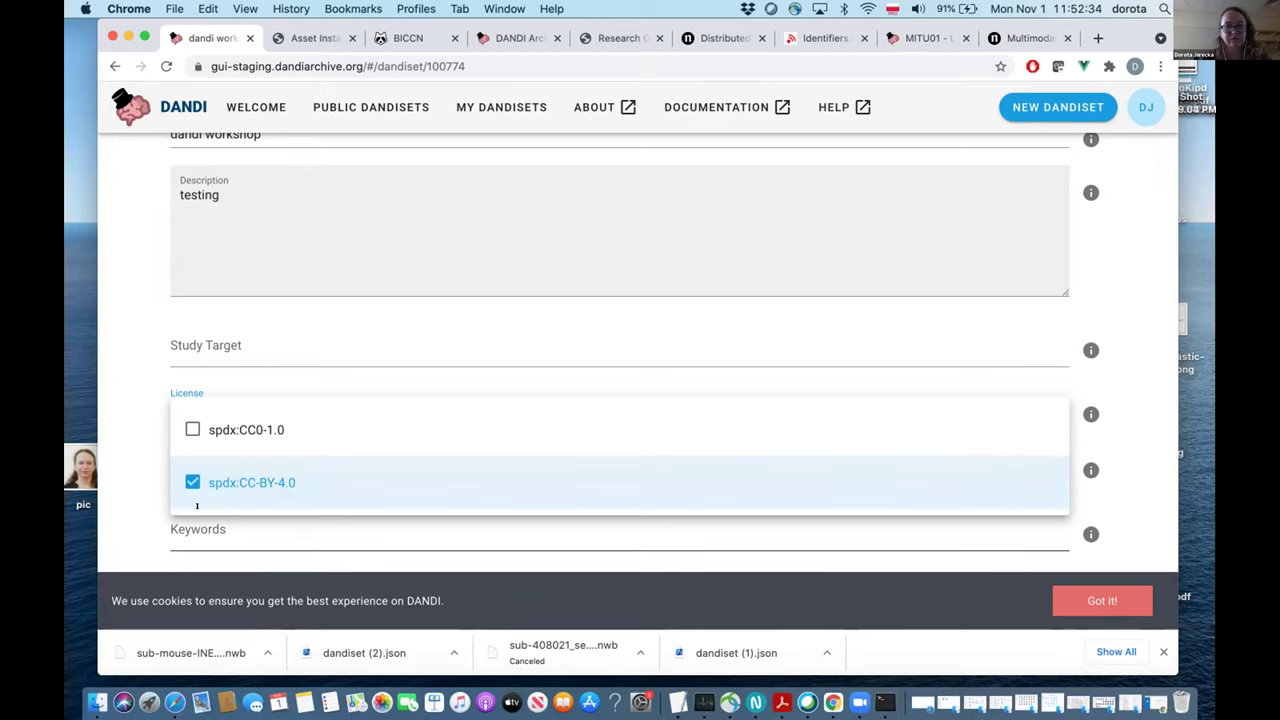
{"action": "left_click", "coordinate": [108, 428]}
{"action": "scroll", "coordinate": [108, 428], "scroll_direction": "up", "scroll_amount": 5}
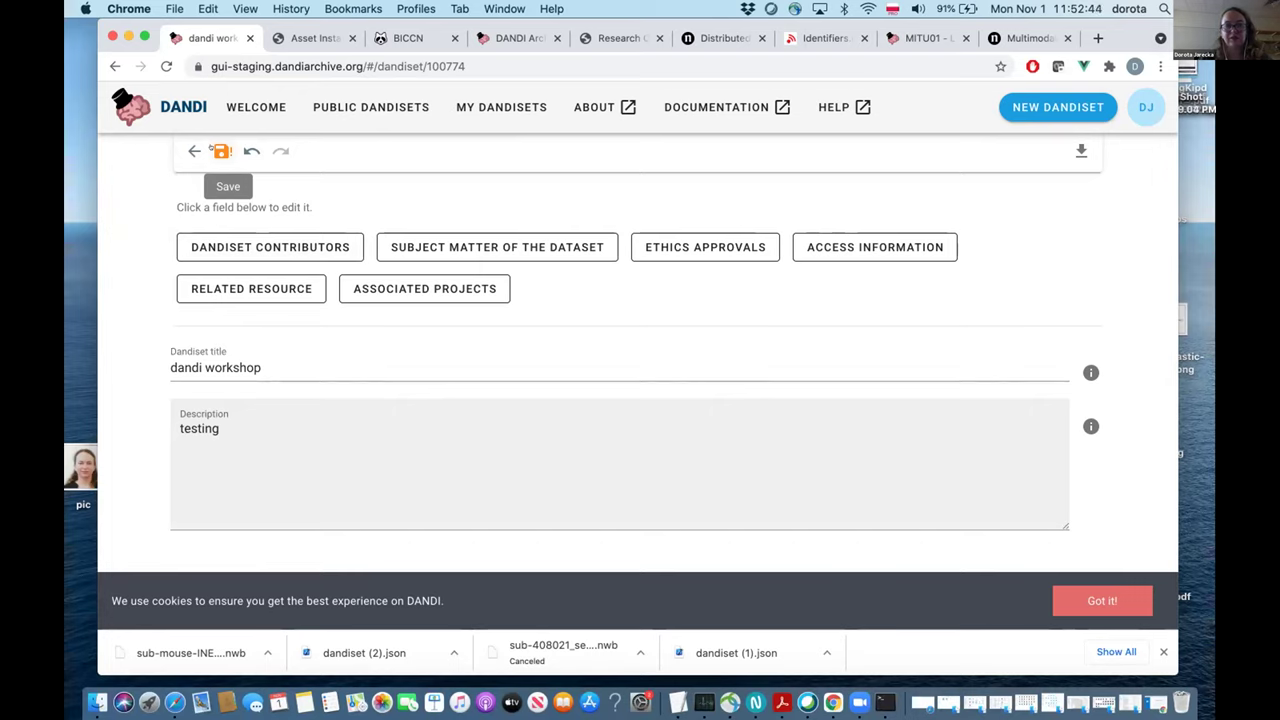
{"action": "left_click", "coordinate": [216, 149]}
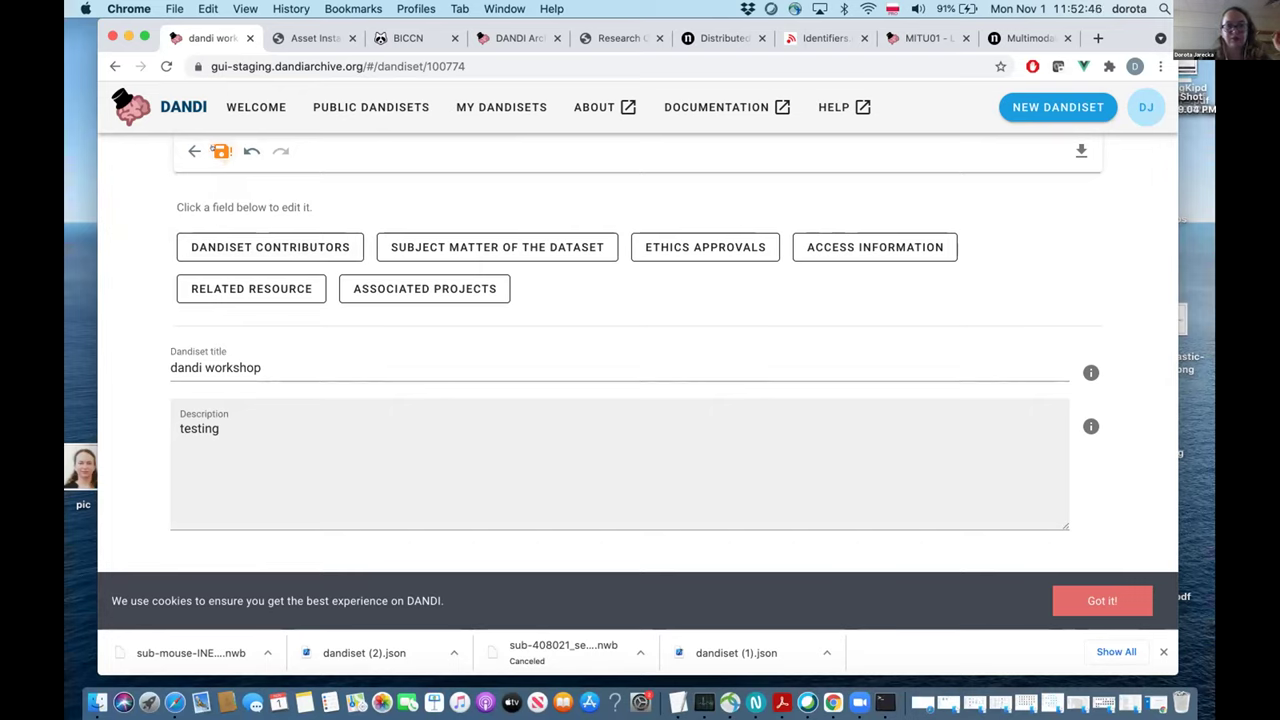
{"action": "scroll", "coordinate": [130, 274], "scroll_direction": "down", "scroll_amount": 5}
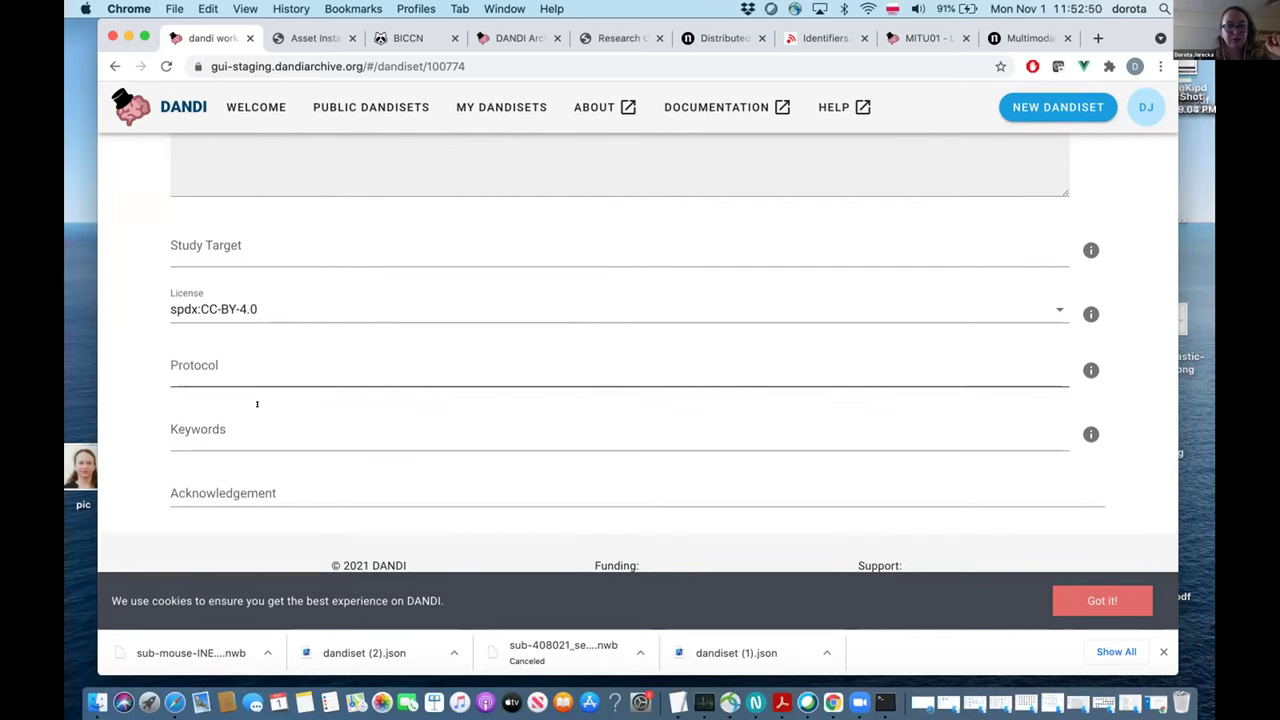
Try 'mouse cortex' and 'mouse, cortex' as keywords, remove each, and keep only 'mouse'.
{"action": "left_click", "coordinate": [234, 435]}
{"action": "type", "text": "m"}
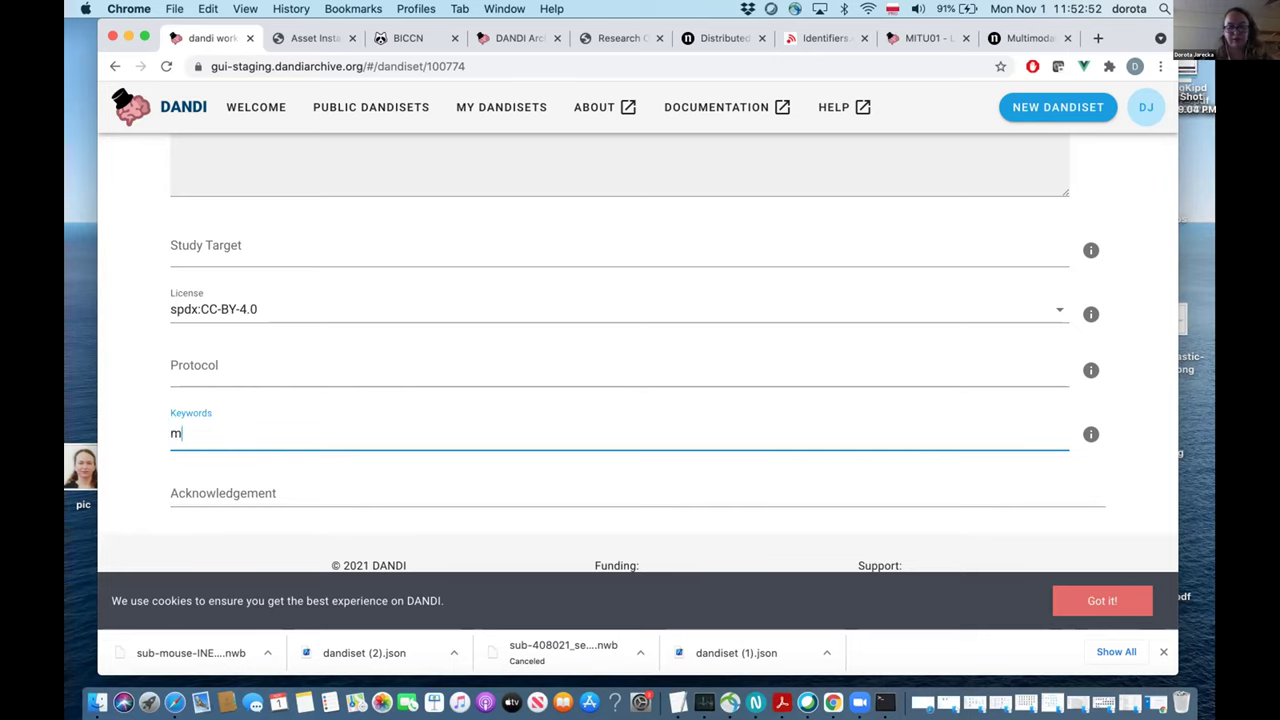
{"action": "type", "text": "ouse cortex"}
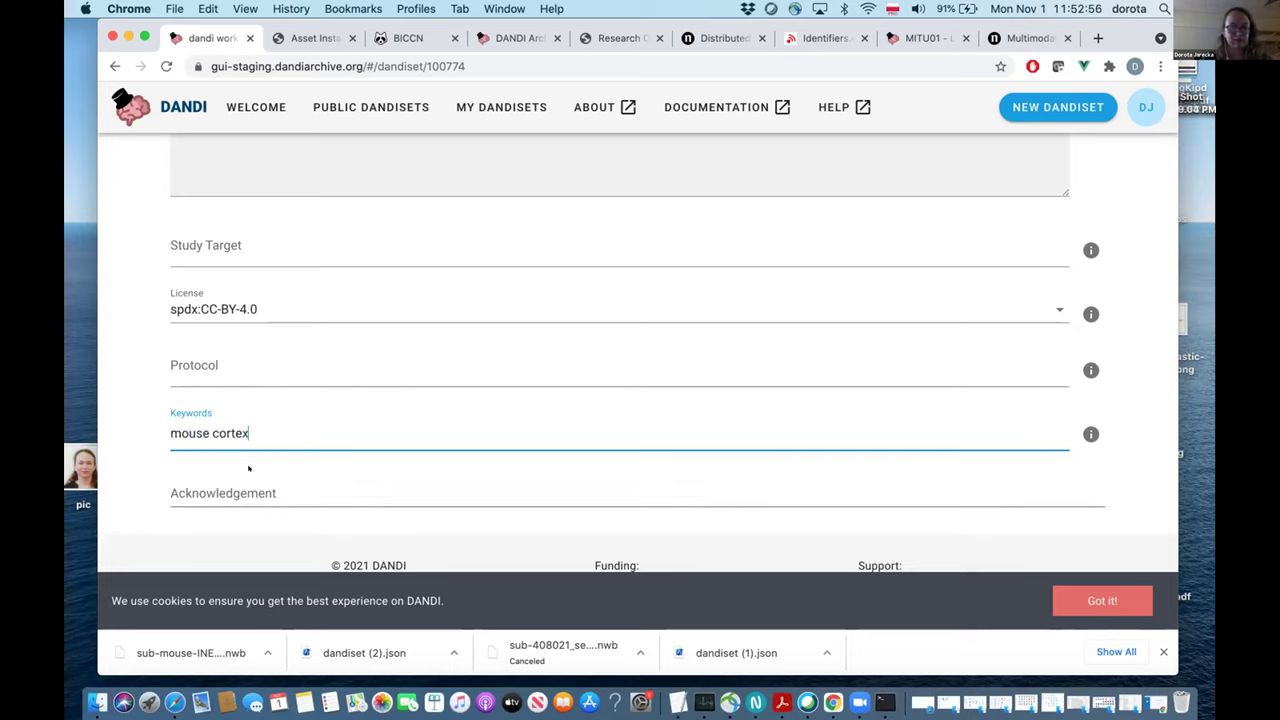
{"action": "key", "text": "Return"}
{"action": "key", "text": "BackSpace"}
{"action": "key", "text": "BackSpace"}
{"action": "type", "text": "mouse,"}
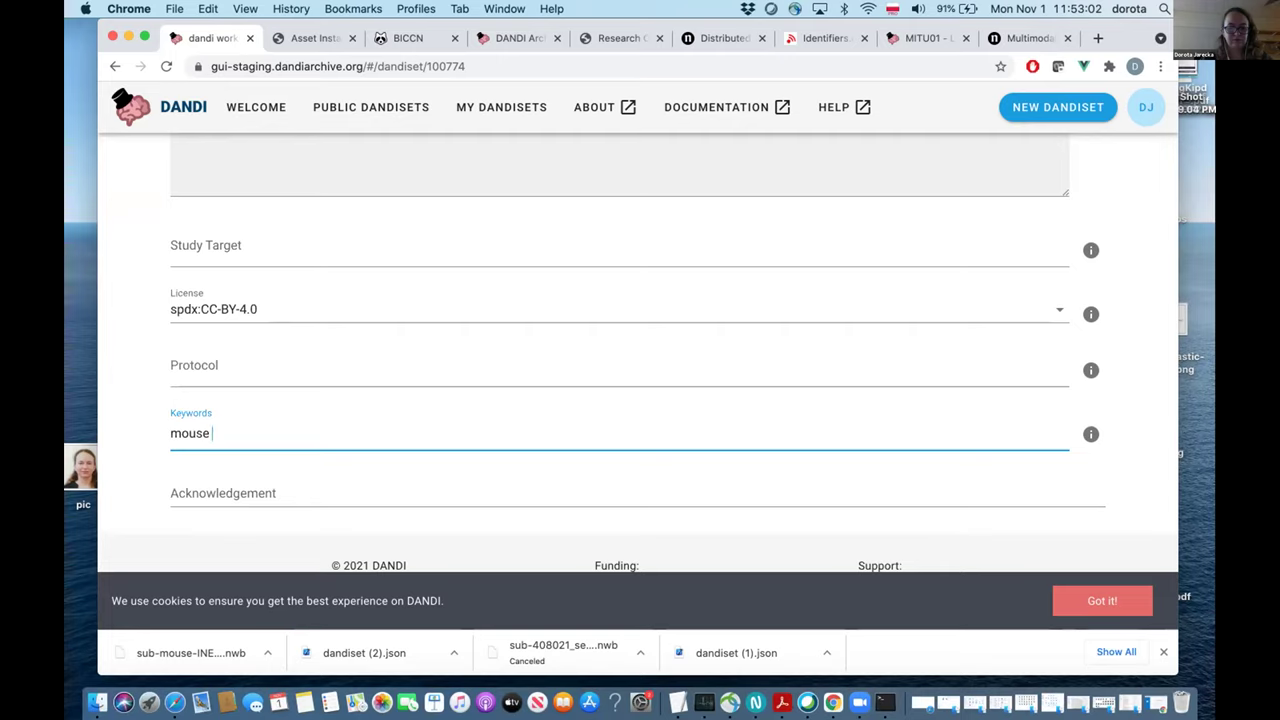
{"action": "type", "text": " cortex"}
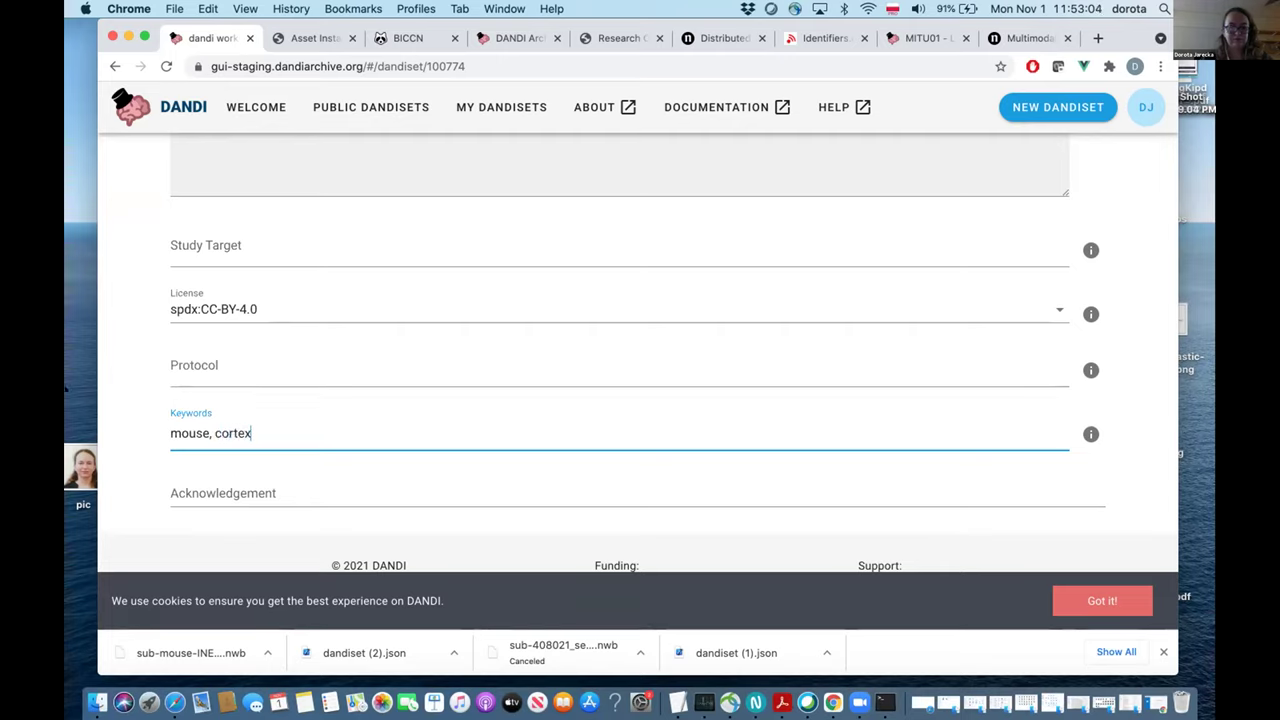
{"action": "left_click", "coordinate": [116, 428]}
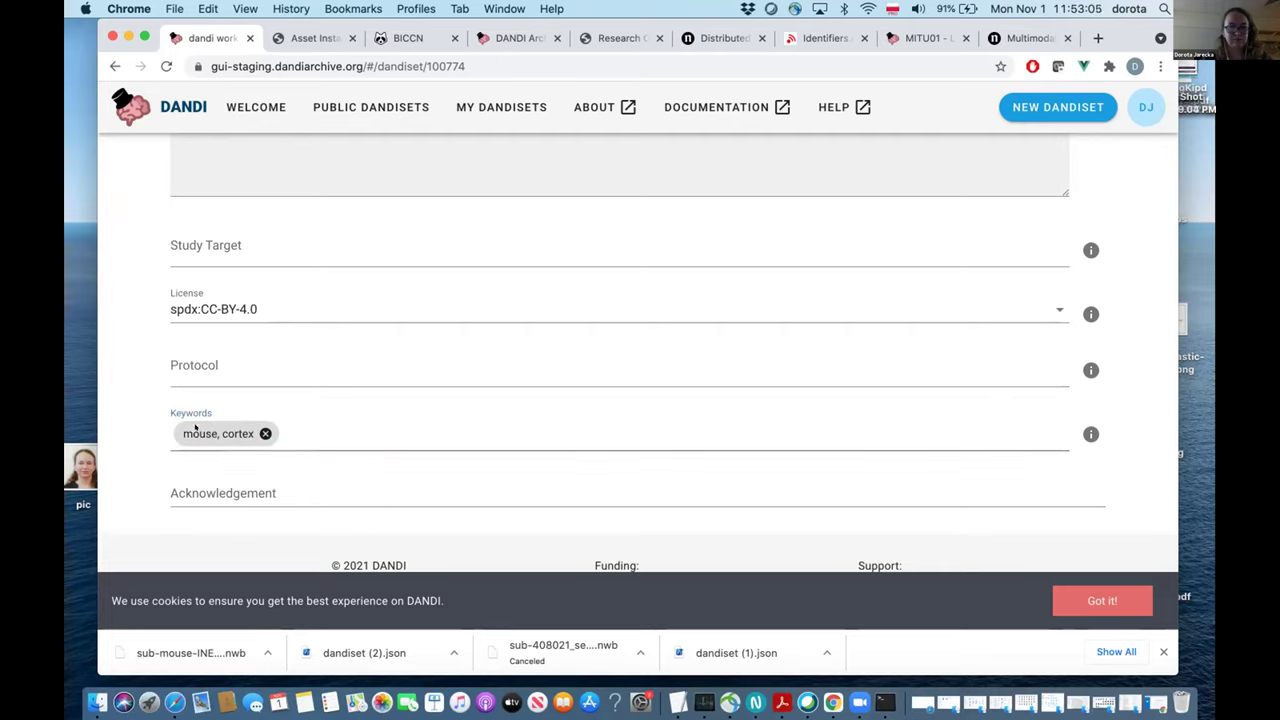
{"action": "left_click", "coordinate": [265, 433]}
{"action": "type", "text": "mouse"}
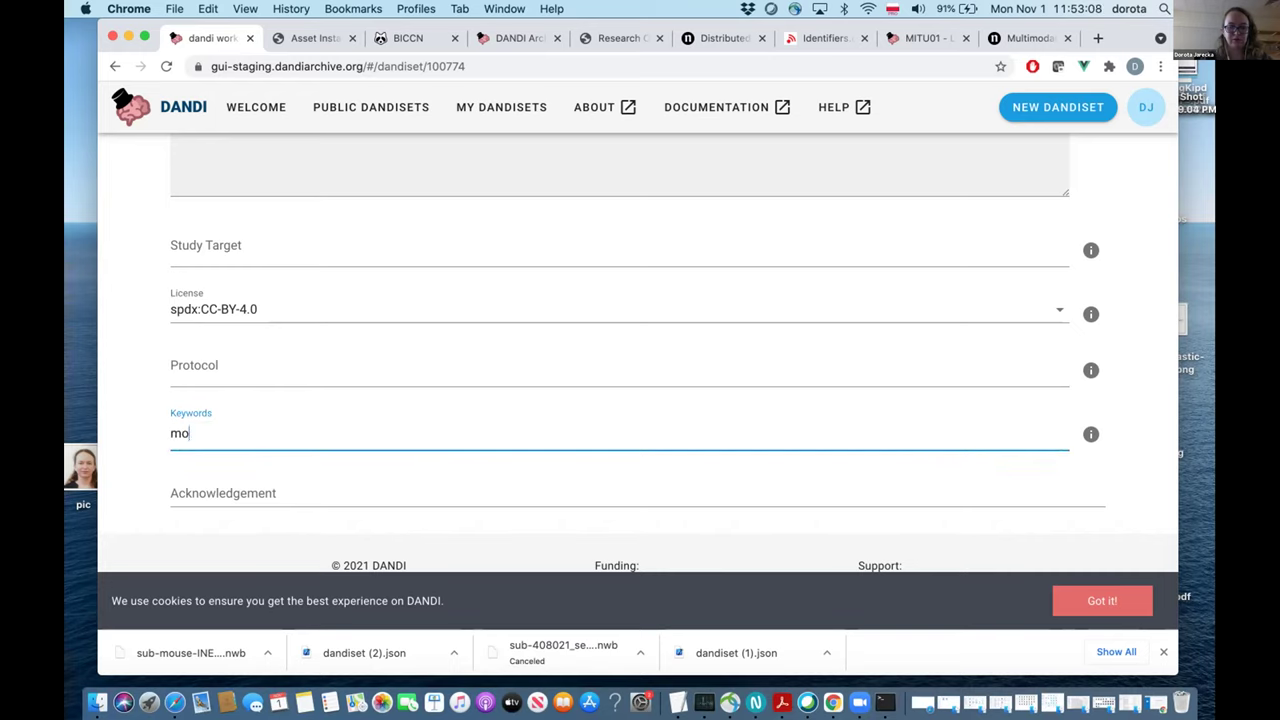
{"action": "left_click", "coordinate": [132, 476]}
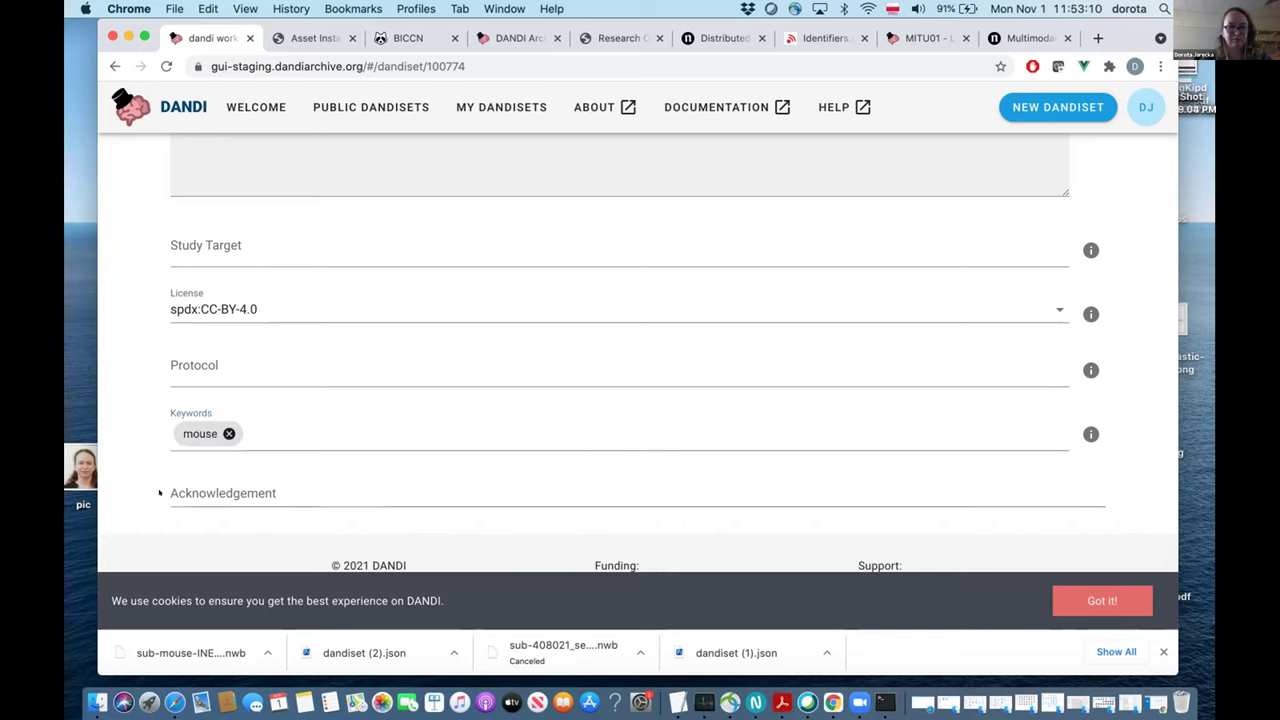
{"action": "scroll", "coordinate": [349, 467], "scroll_direction": "up", "scroll_amount": 10}
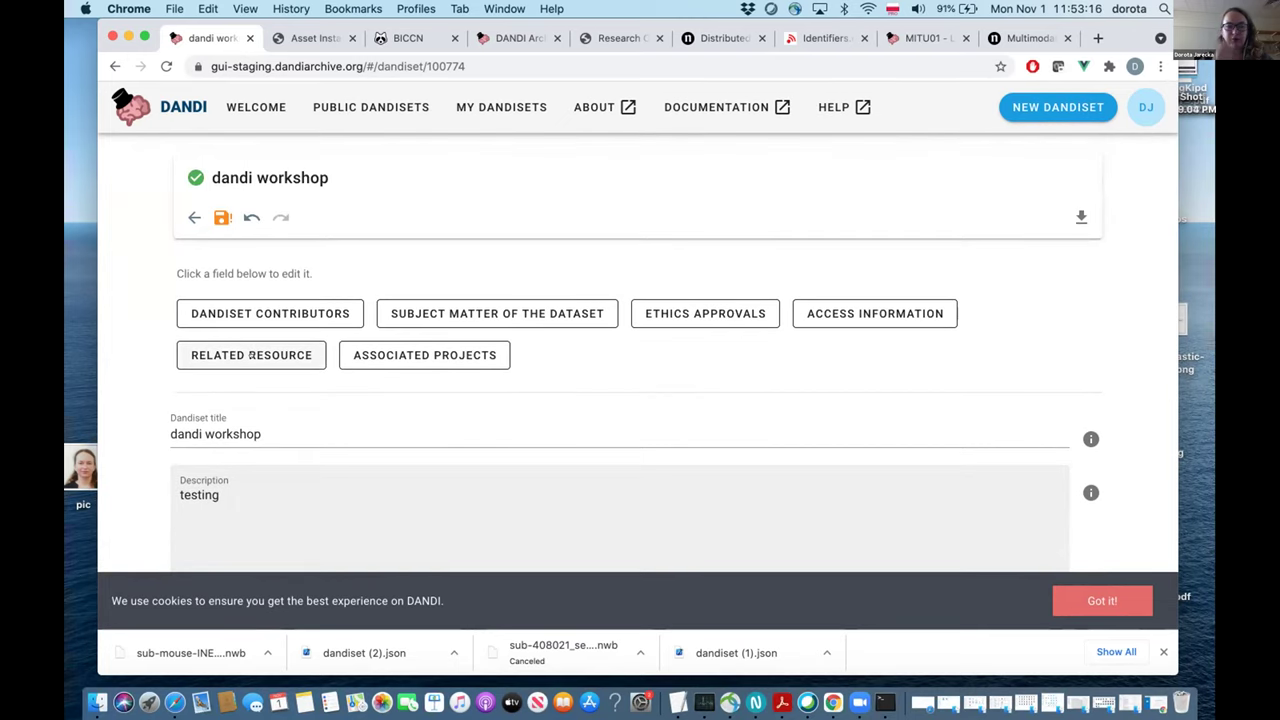
Open the Dandiset contributors editor and begin adding a new contributor.
{"action": "left_click", "coordinate": [258, 313]}
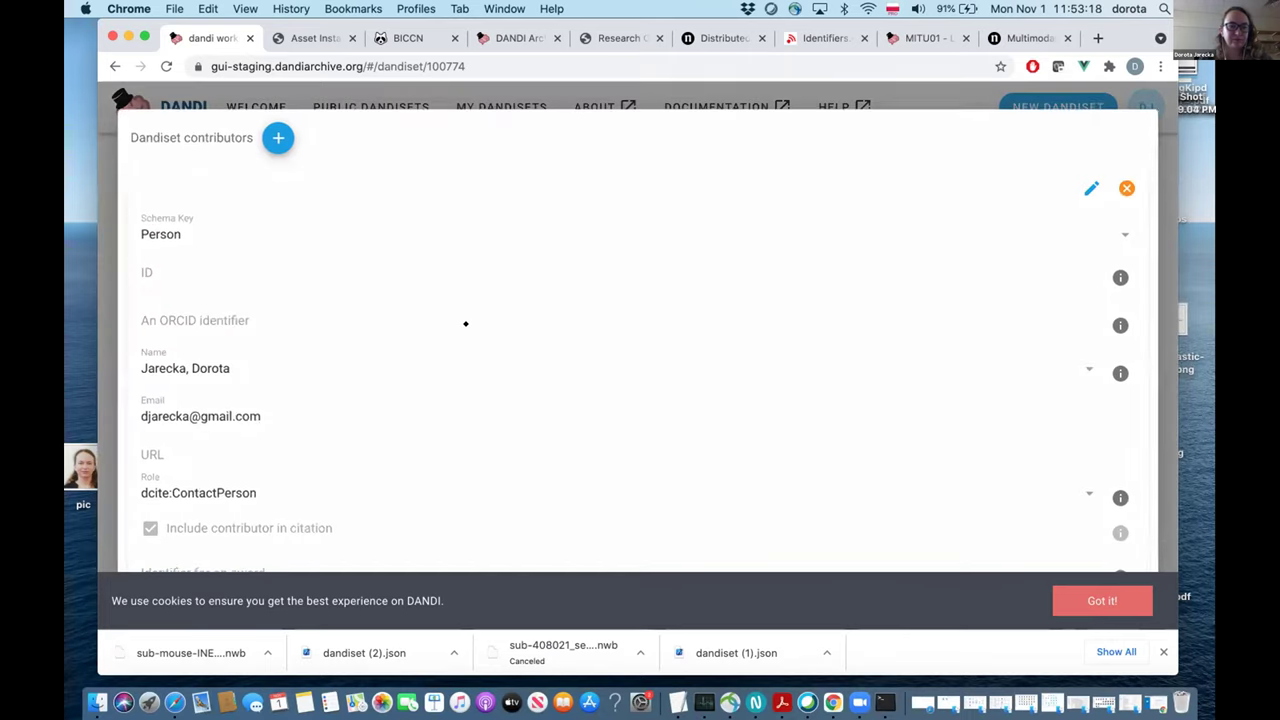
{"action": "scroll", "coordinate": [465, 324], "scroll_direction": "down", "scroll_amount": 2}
{"action": "scroll", "coordinate": [465, 324], "scroll_direction": "up", "scroll_amount": 2}
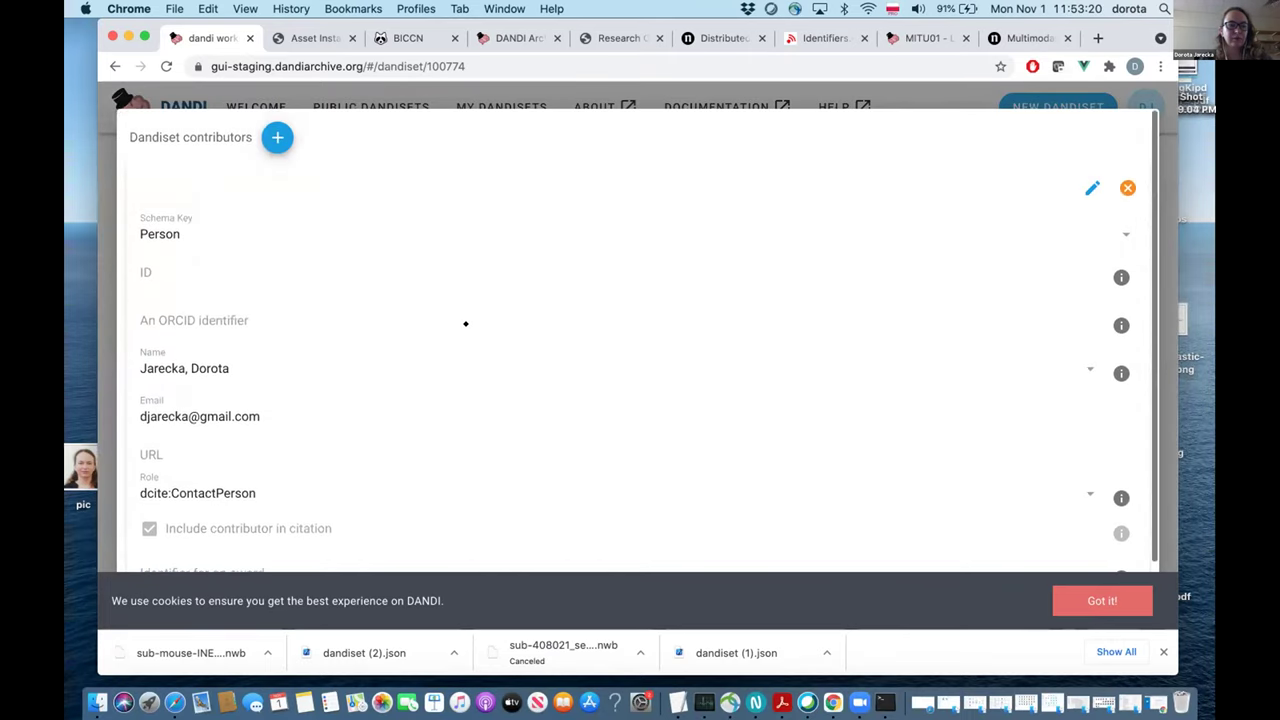
{"action": "scroll", "coordinate": [438, 362], "scroll_direction": "down", "scroll_amount": 1}
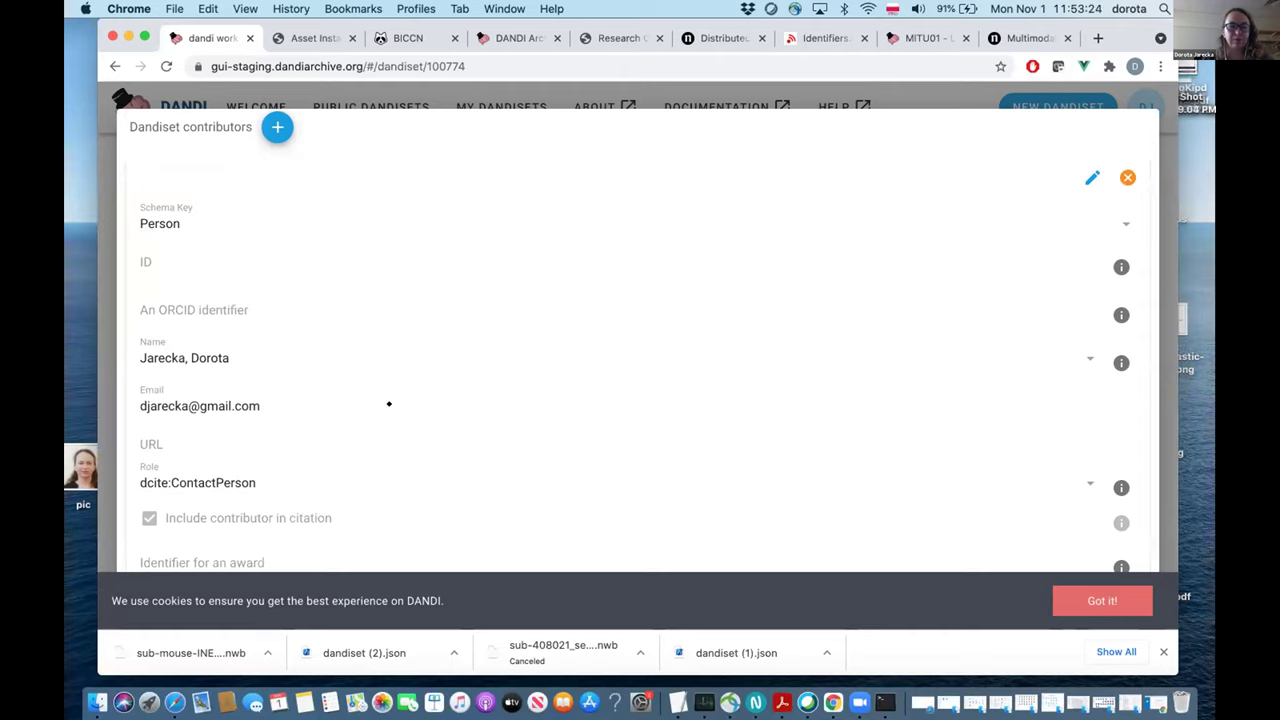
{"action": "scroll", "coordinate": [340, 429], "scroll_direction": "down", "scroll_amount": 2}
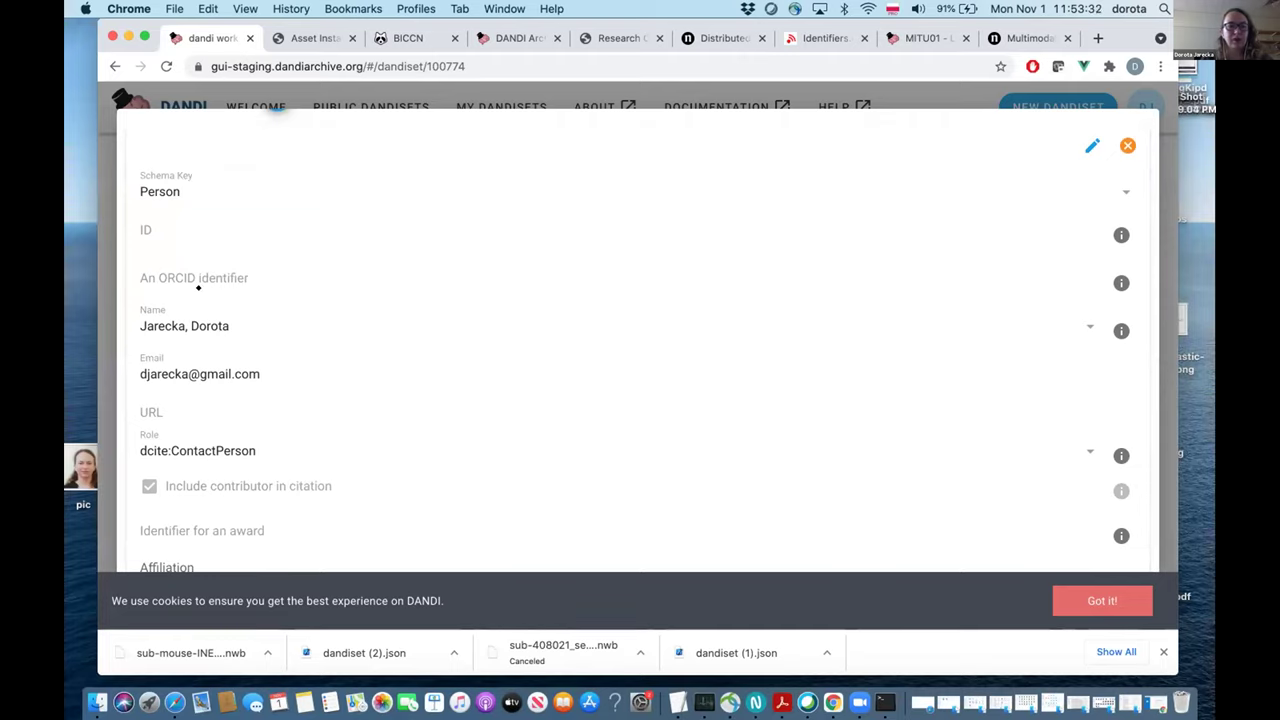
{"action": "scroll", "coordinate": [196, 265], "scroll_direction": "up", "scroll_amount": 3}
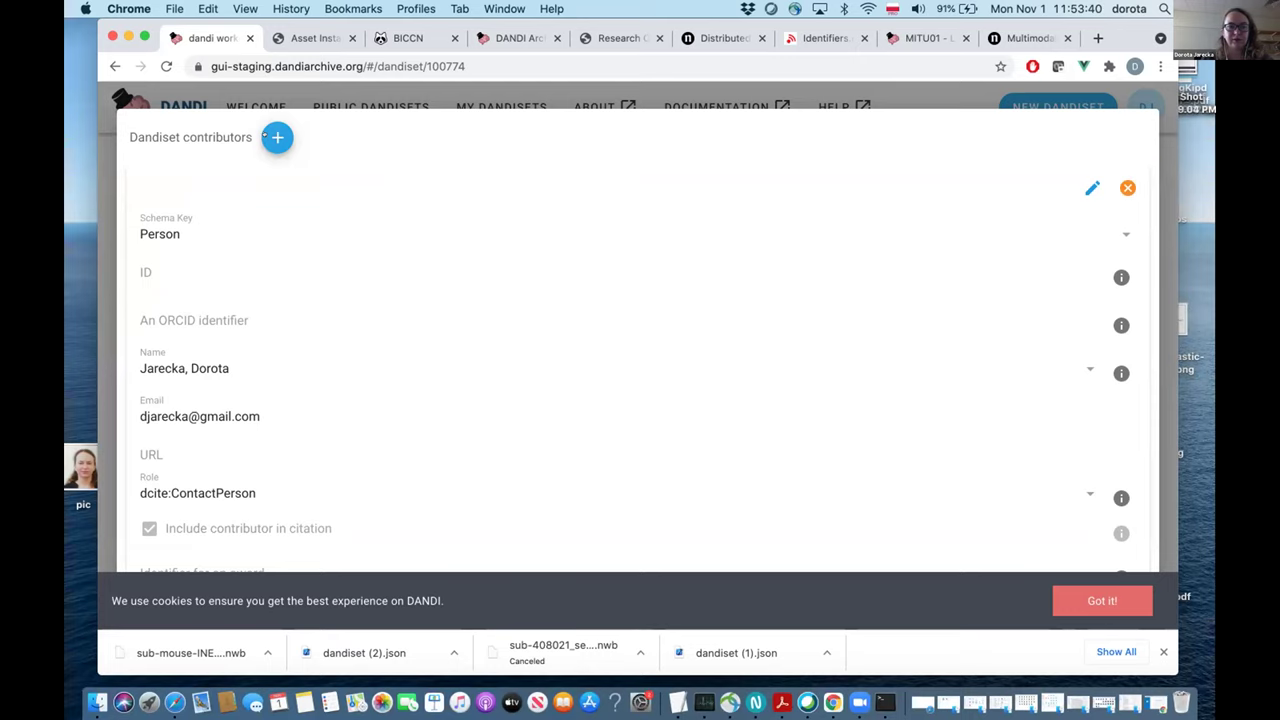
{"action": "left_click", "coordinate": [274, 140]}
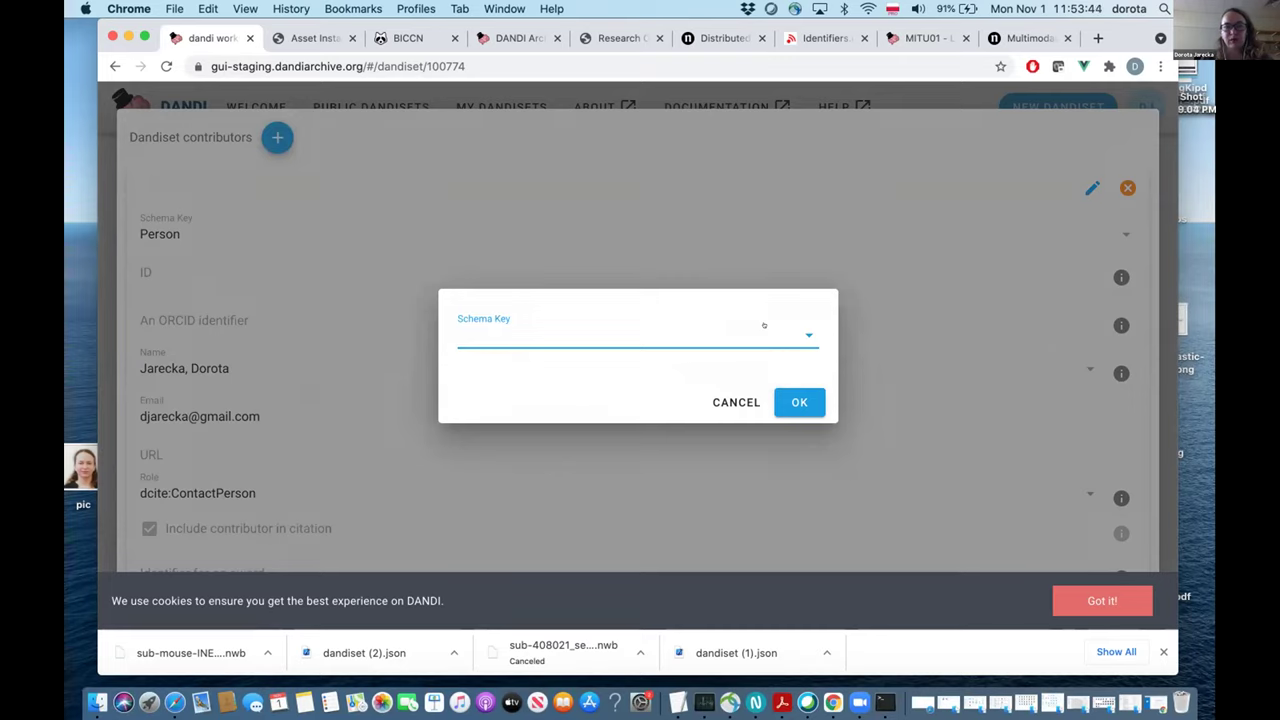
Set the new contributor to Person, inspect the ID and Name fields, then discard the form.
{"action": "left_click", "coordinate": [763, 325]}
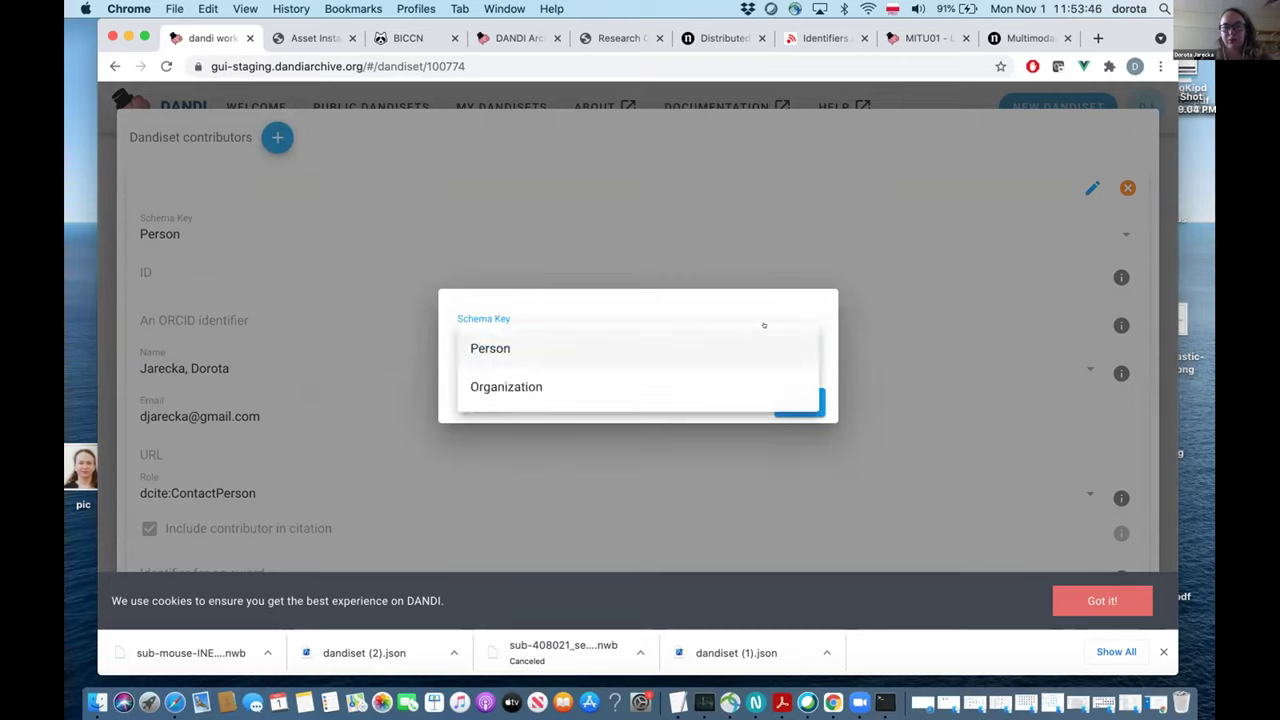
{"action": "left_click", "coordinate": [648, 350]}
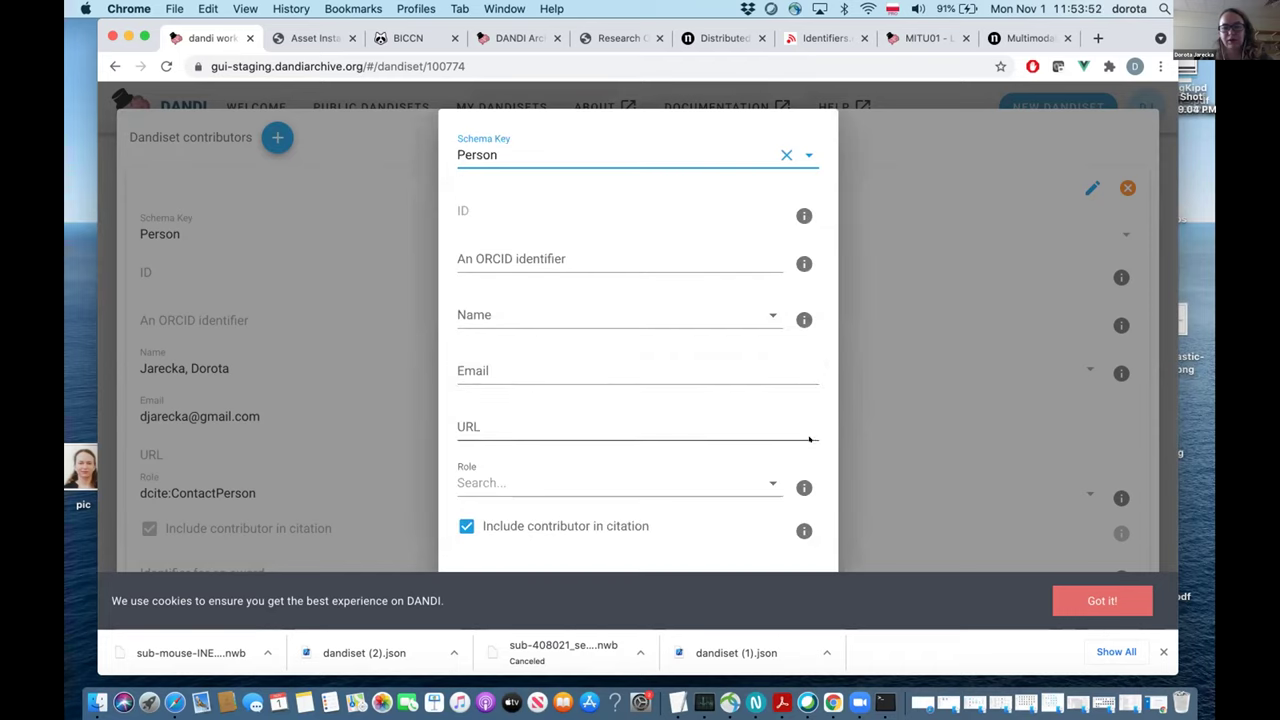
{"action": "scroll", "coordinate": [790, 442], "scroll_direction": "down", "scroll_amount": 3}
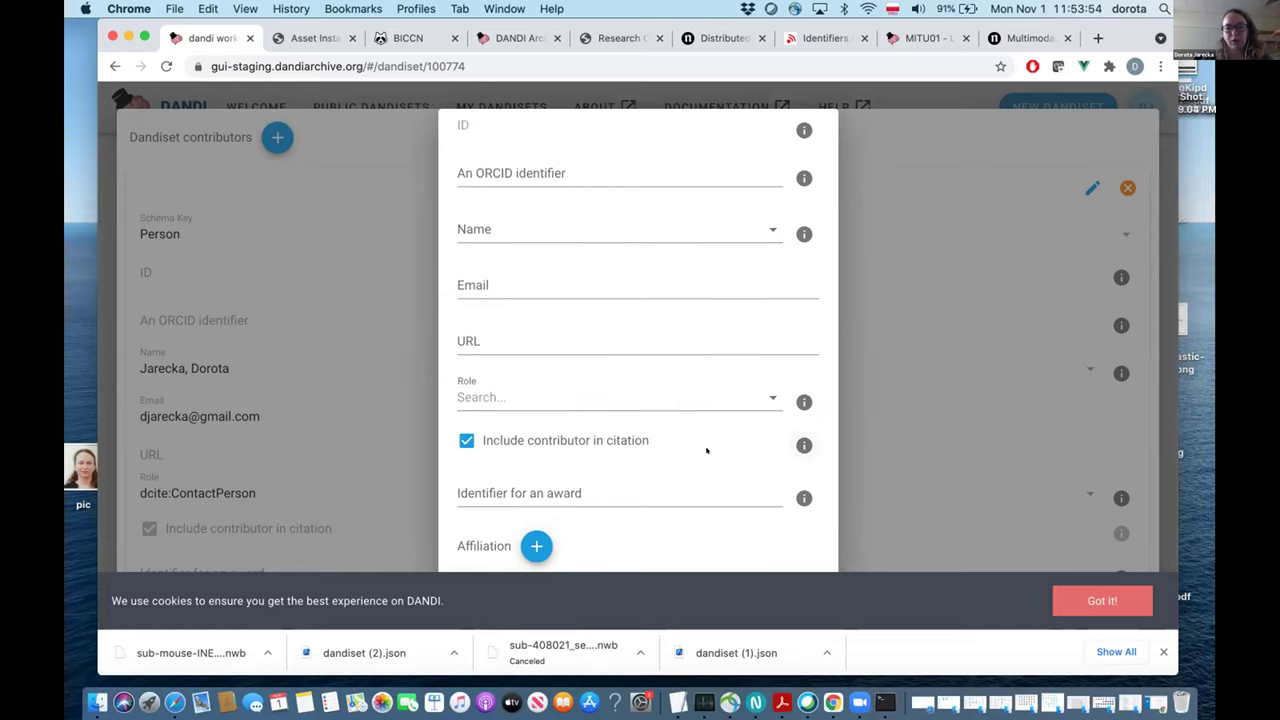
{"action": "scroll", "coordinate": [706, 450], "scroll_direction": "up", "scroll_amount": 3}
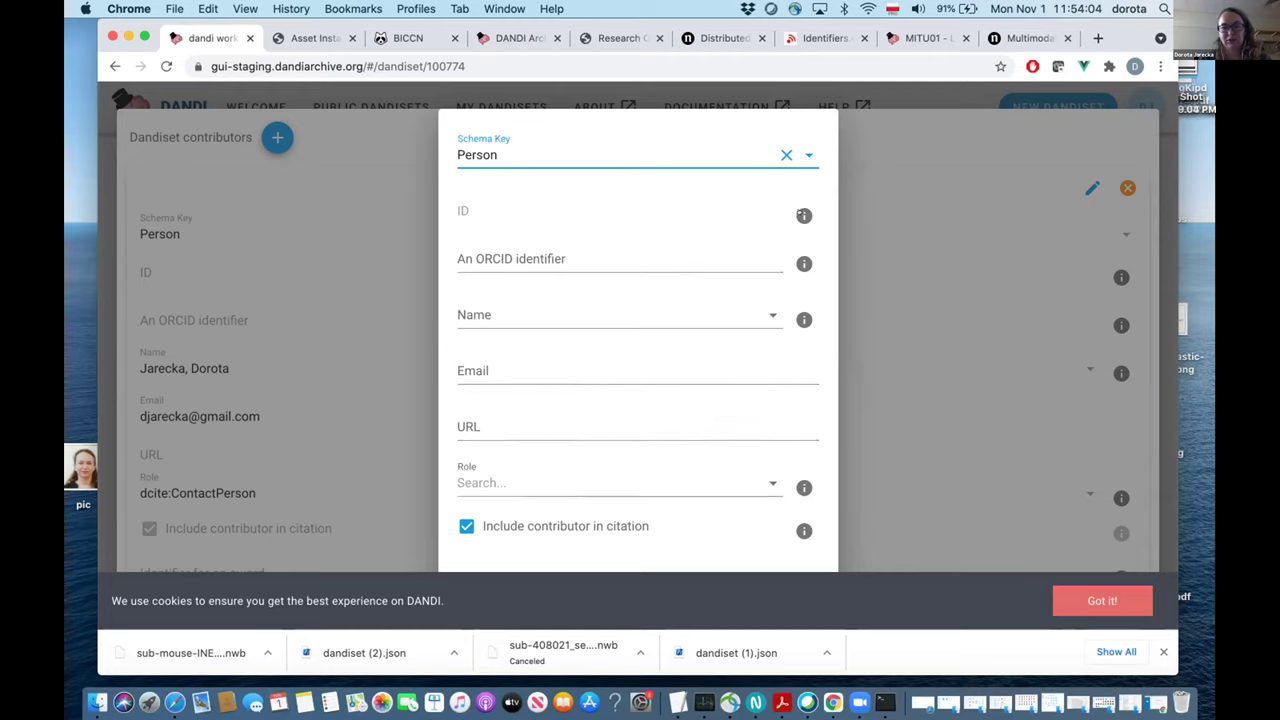
{"action": "left_click", "coordinate": [803, 215]}
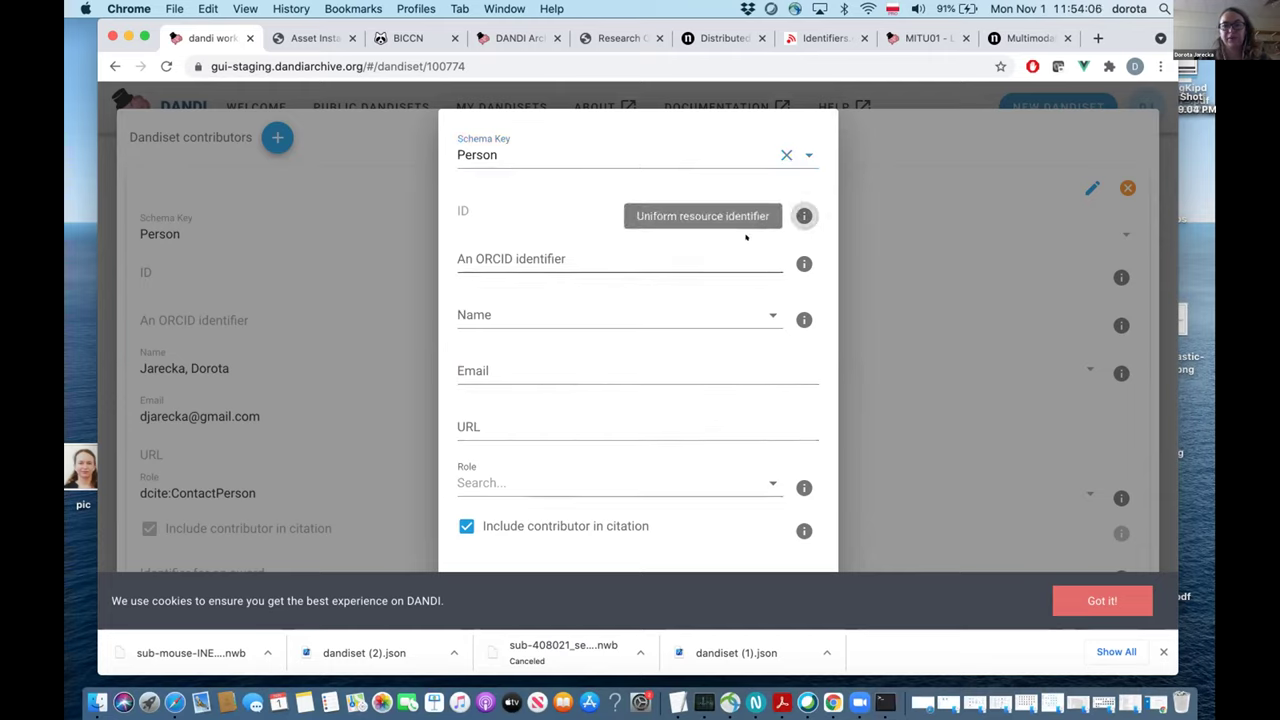
{"action": "left_click", "coordinate": [683, 303]}
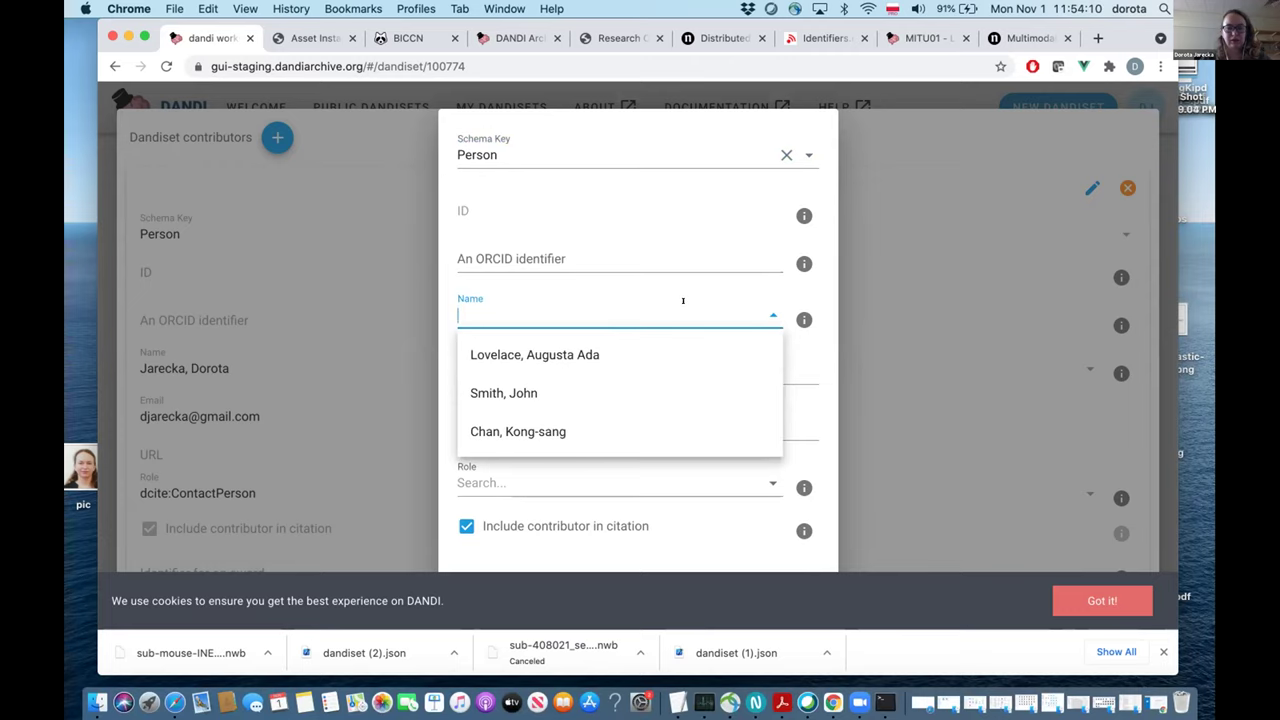
{"action": "left_click", "coordinate": [873, 349]}
{"action": "key", "text": "Return"}
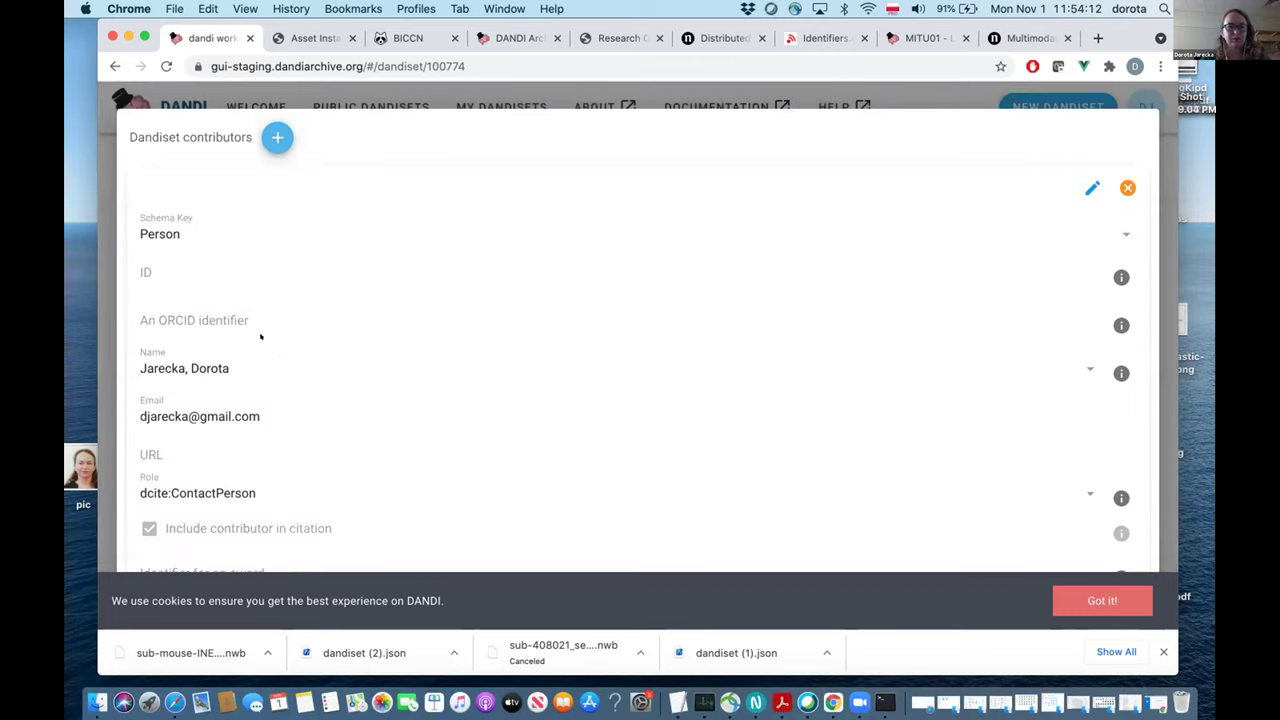
Add a new Person contributor and enter their name as family name, given names.
{"action": "left_click", "coordinate": [277, 137]}
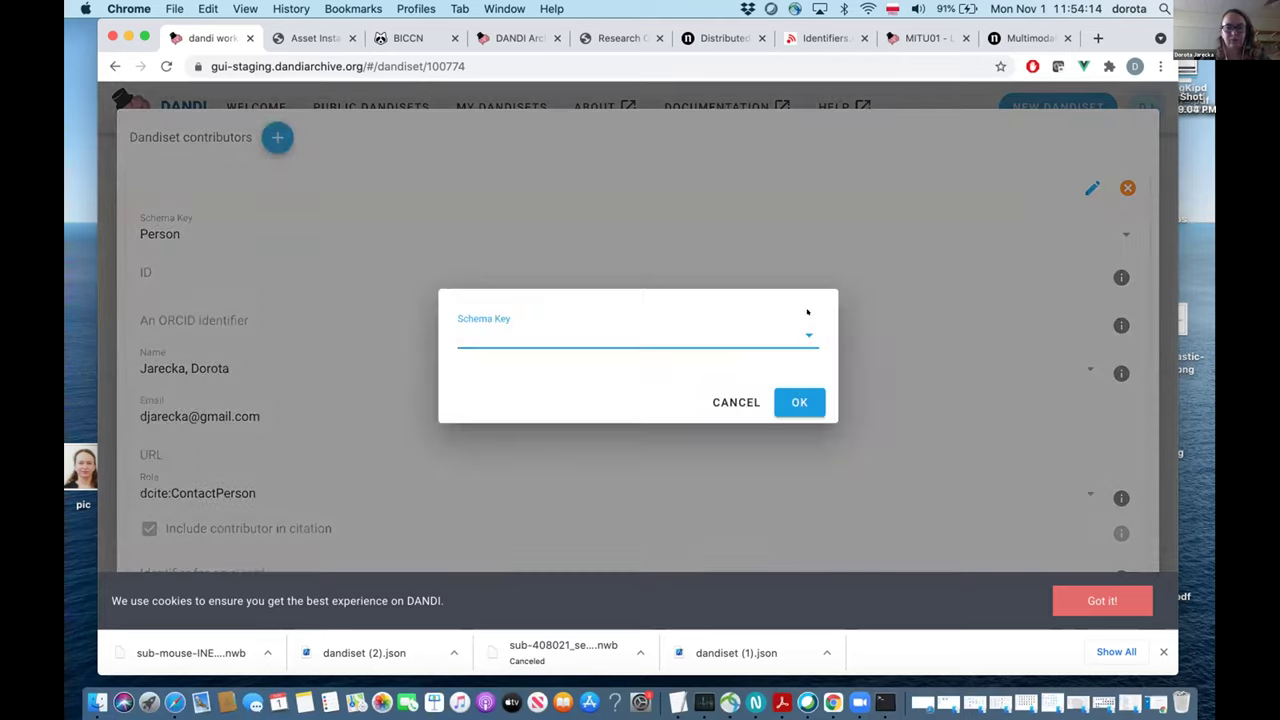
{"action": "left_click", "coordinate": [788, 329]}
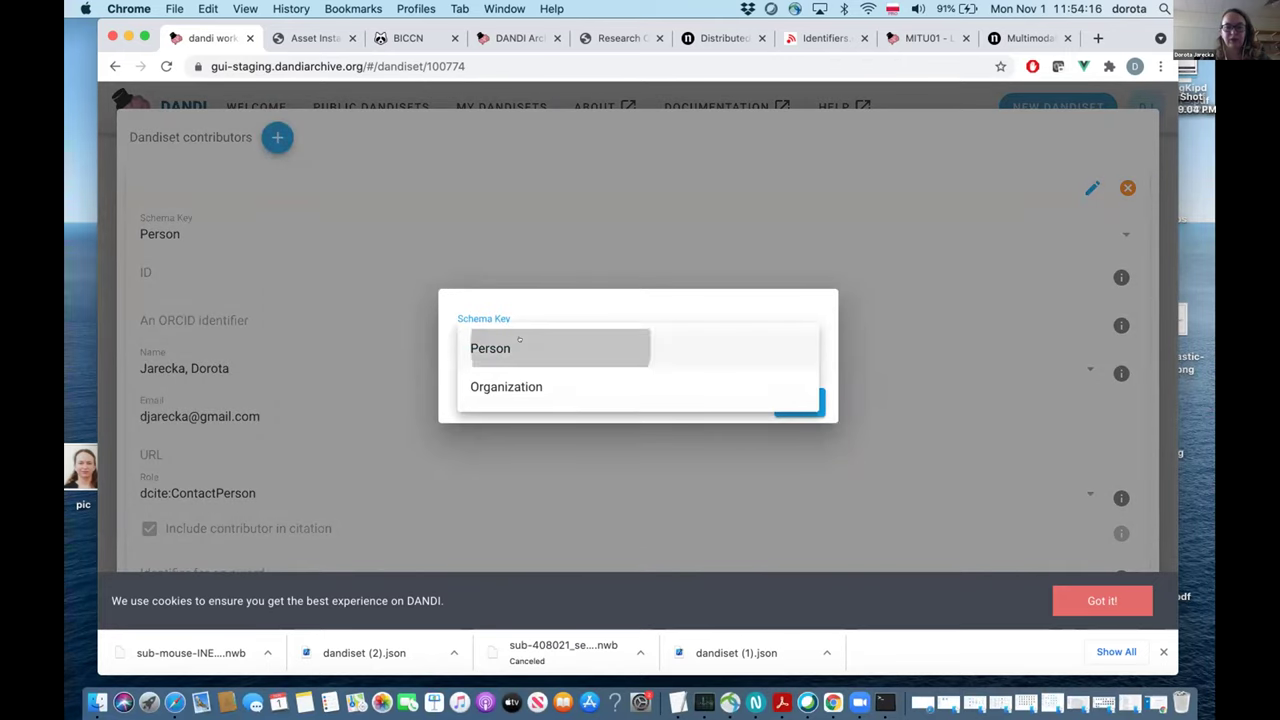
{"action": "left_click", "coordinate": [527, 339]}
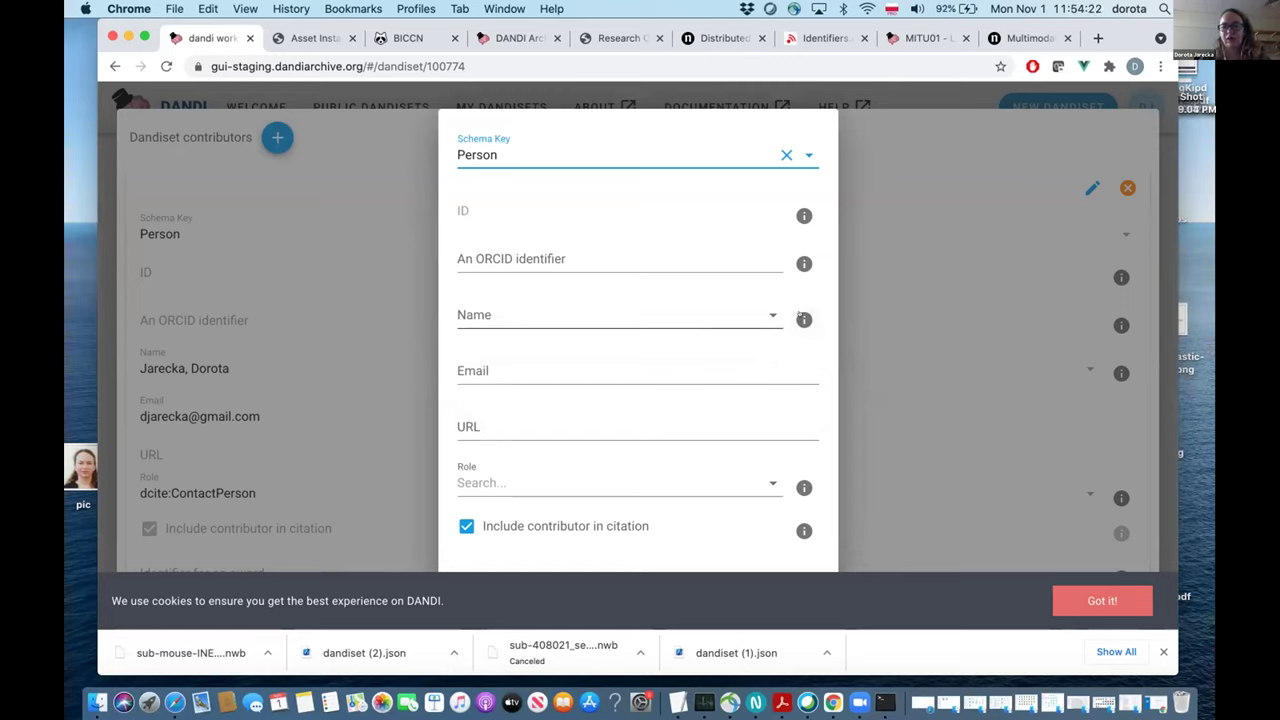
{"action": "mouse_move", "coordinate": [803, 319]}
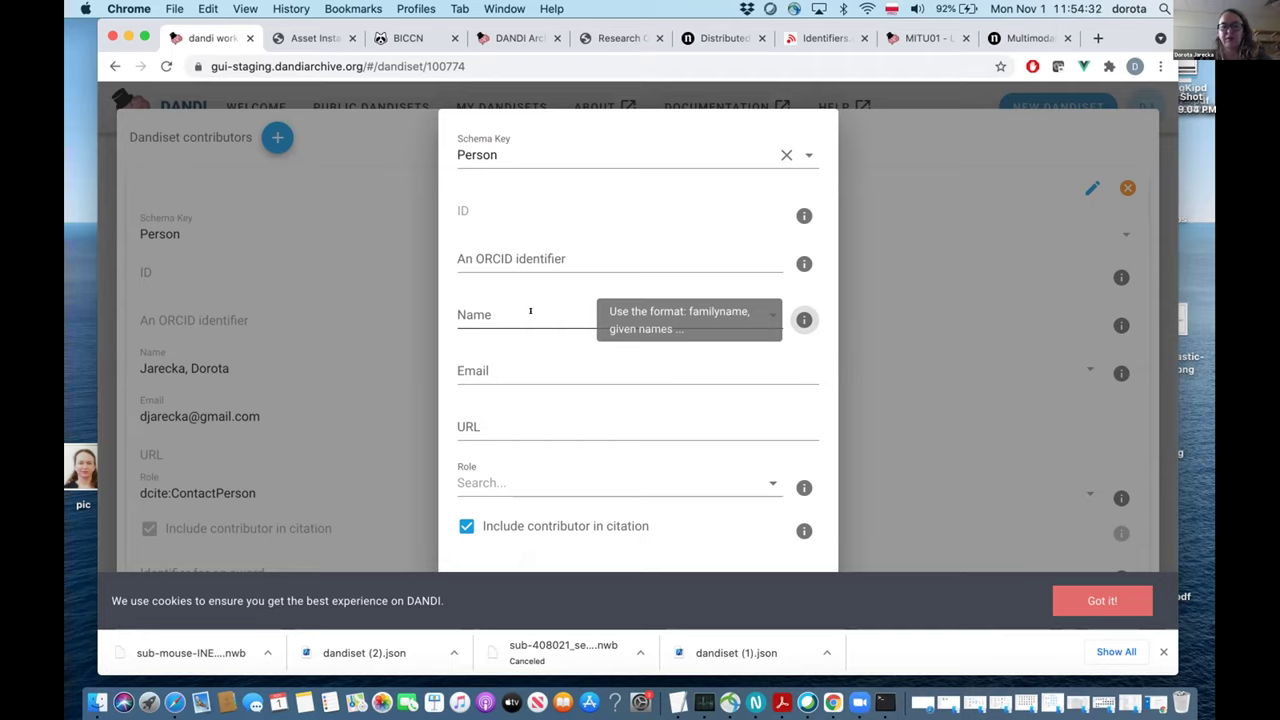
{"action": "left_click", "coordinate": [531, 312]}
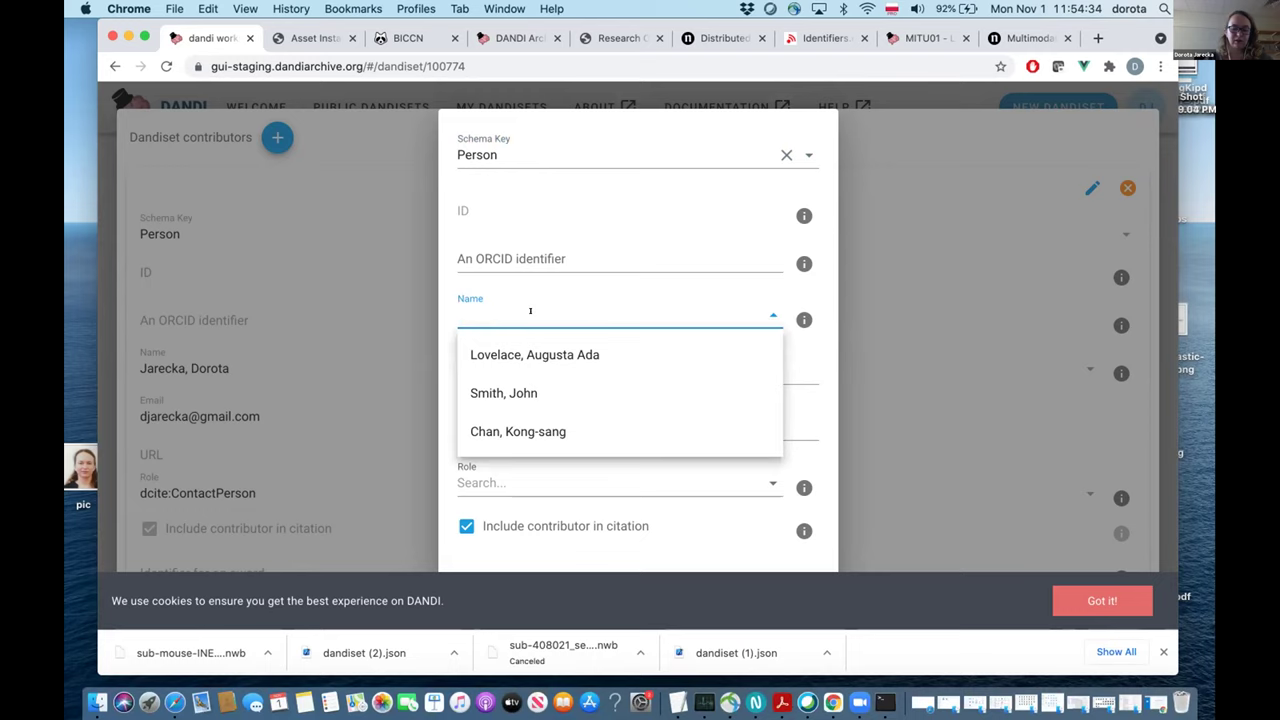
{"action": "type", "text": "Ghosh"}
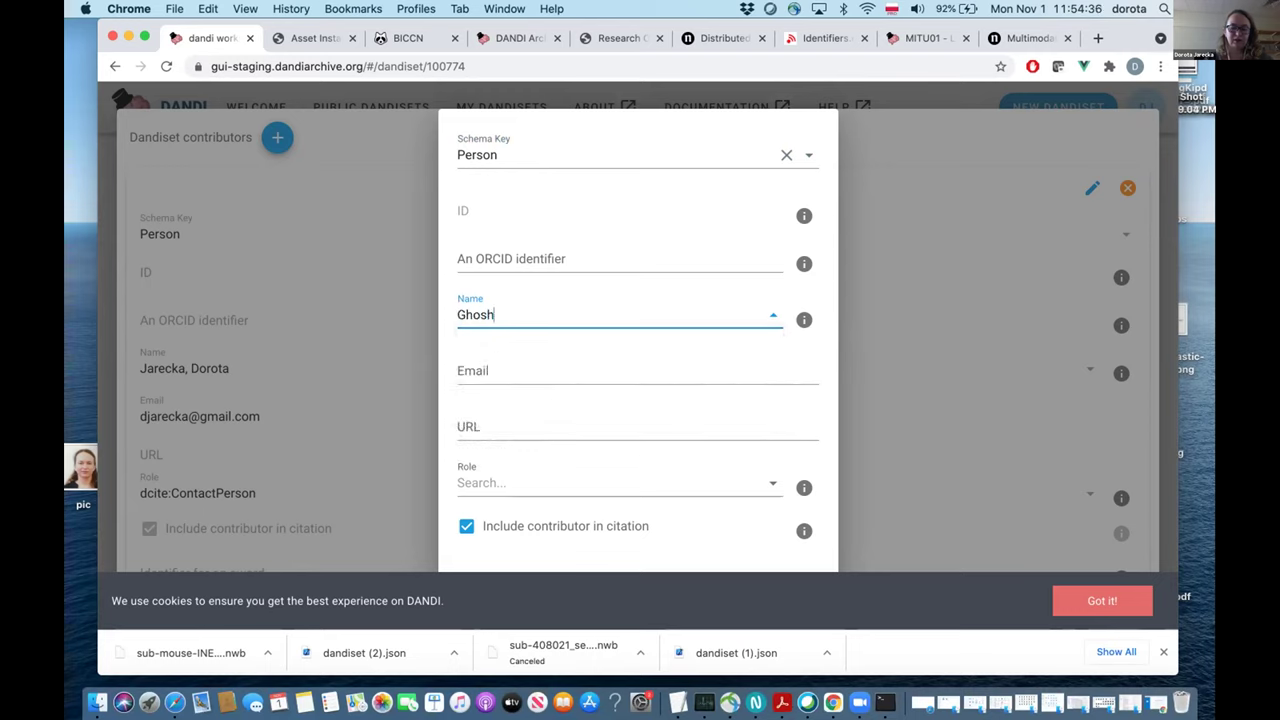
{"action": "type", "text": ", Satrajit"}
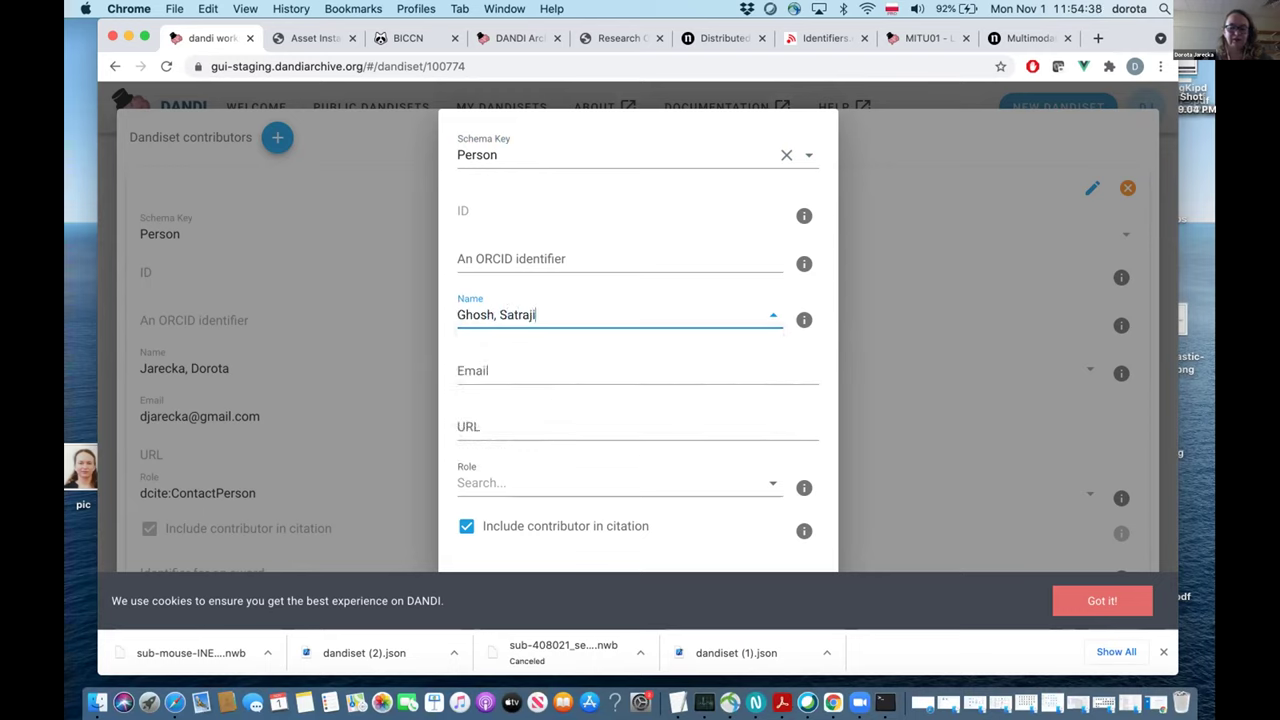
Fill in the contributor's e-mail address, correcting a stray dot.
{"action": "left_click", "coordinate": [565, 367]}
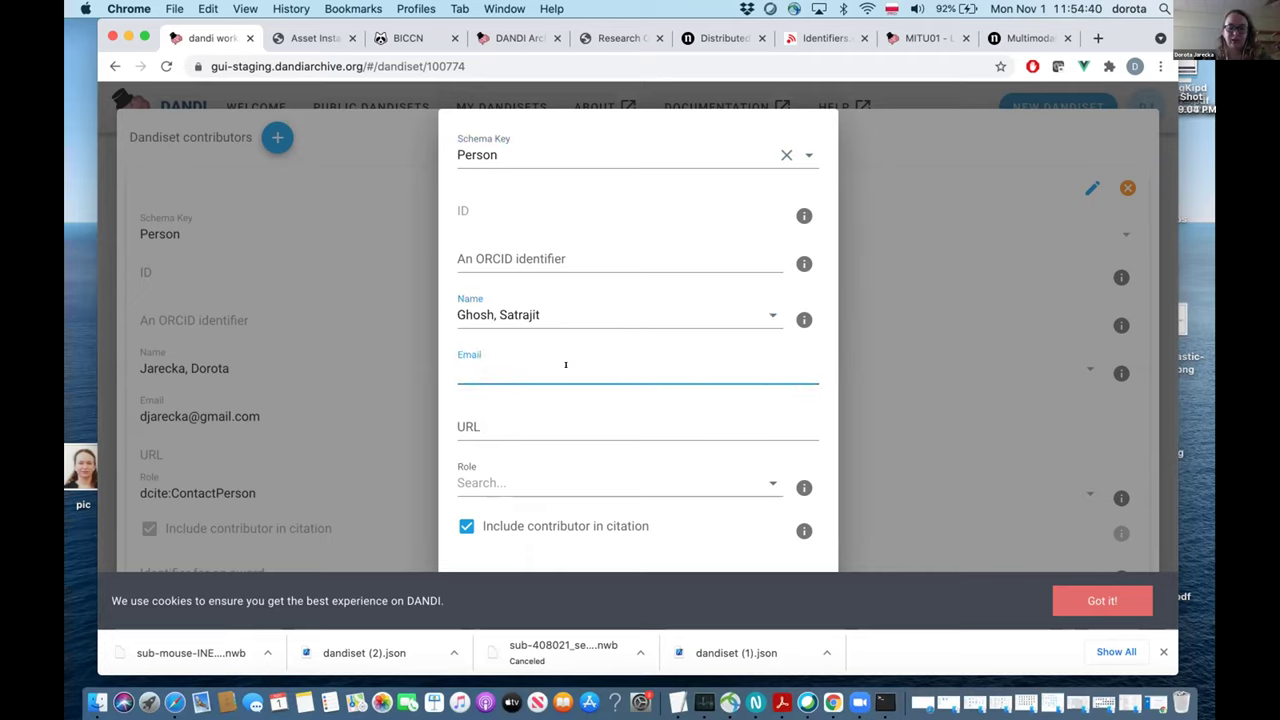
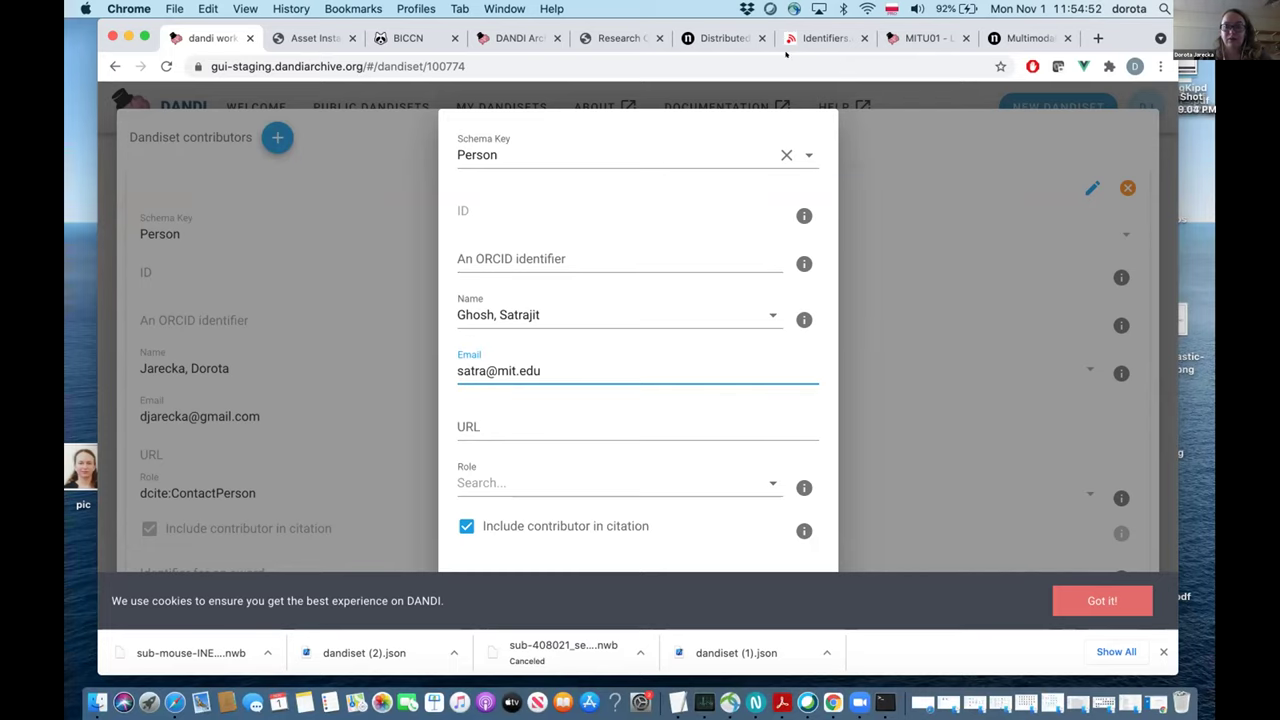
{"action": "left_click", "coordinate": [612, 38]}
Search Google for the contributor's ORCID, open their profile and copy the iD.
{"action": "left_click", "coordinate": [513, 57]}
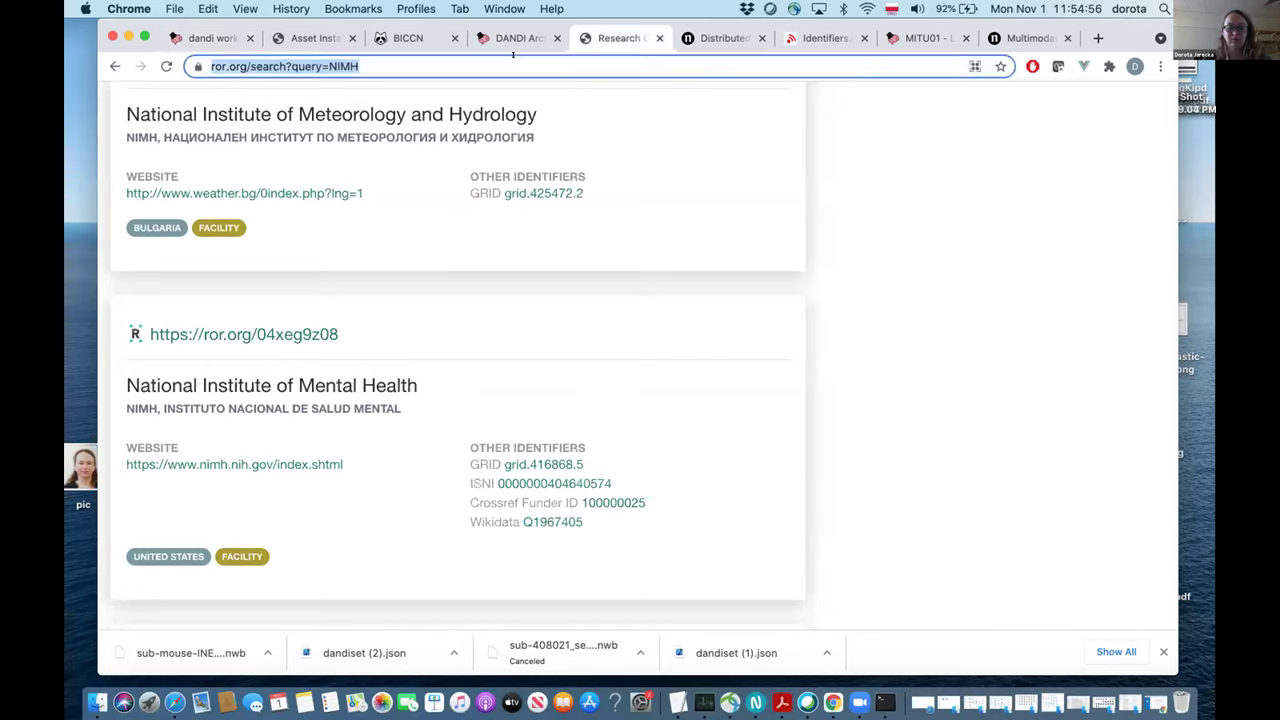
{"action": "type", "text": "orcid"}
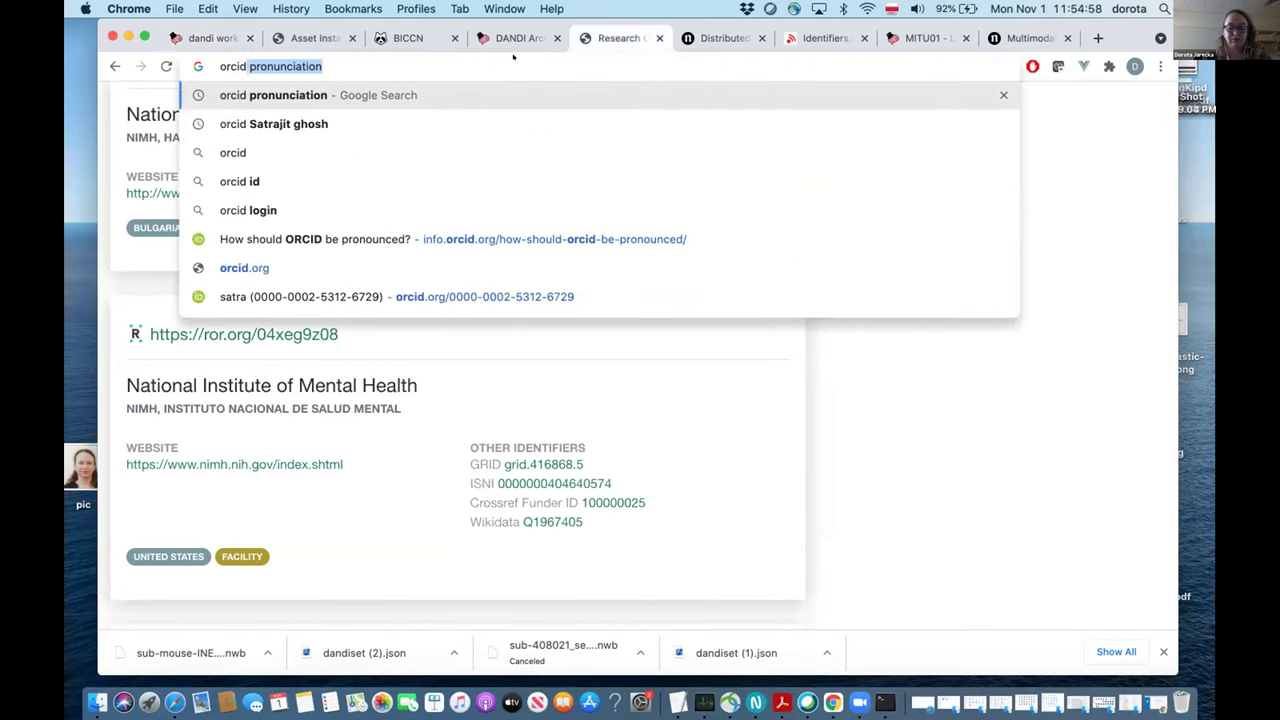
{"action": "type", "text": " satraj"}
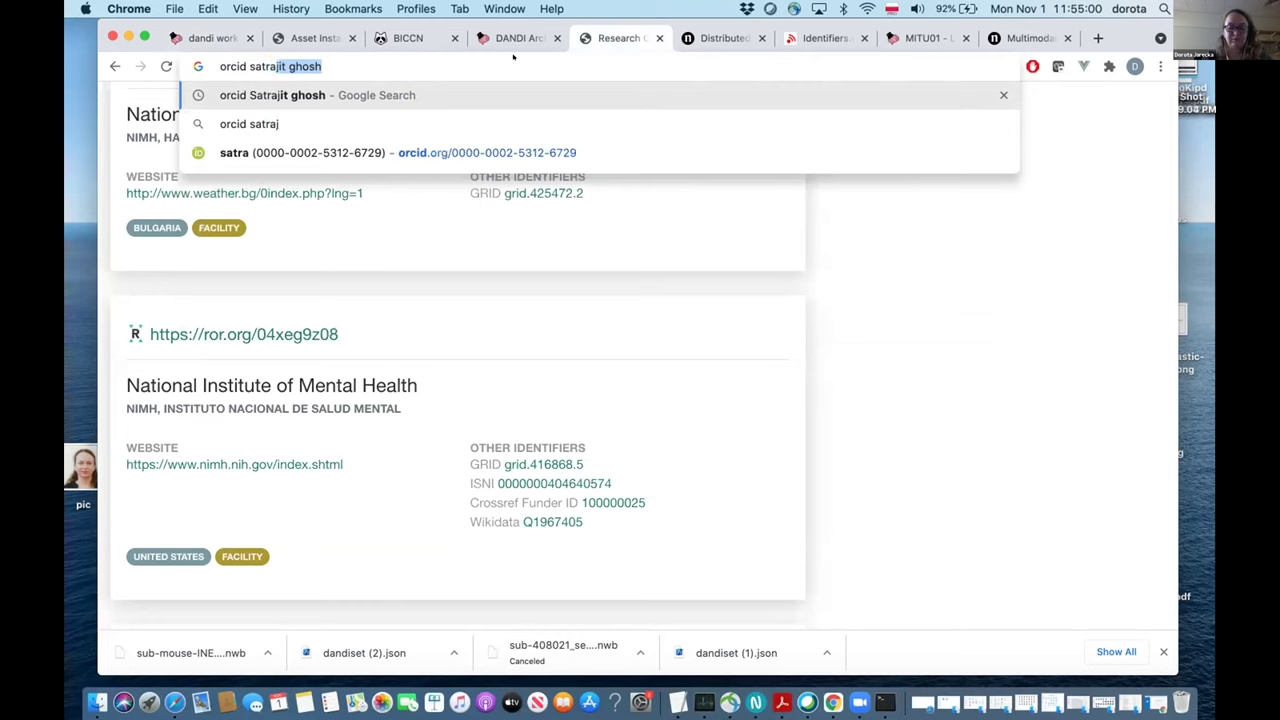
{"action": "type", "text": "it ghosh"}
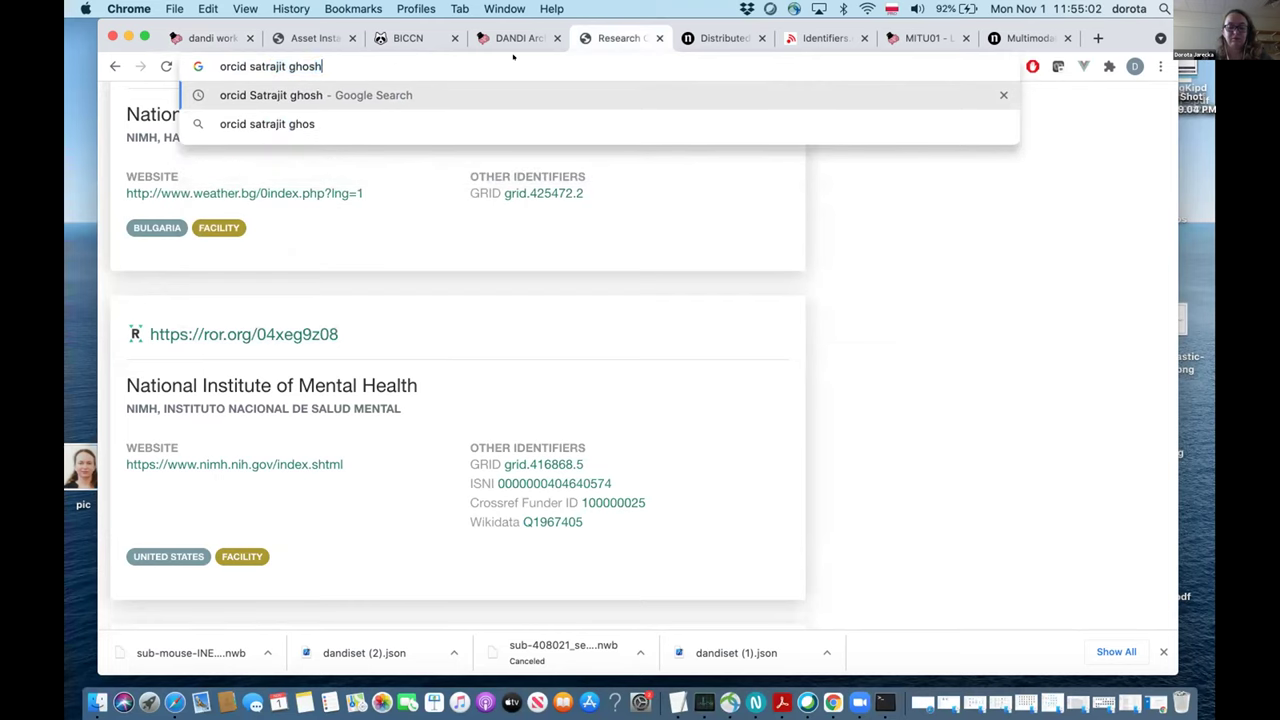
{"action": "key", "text": "Return"}
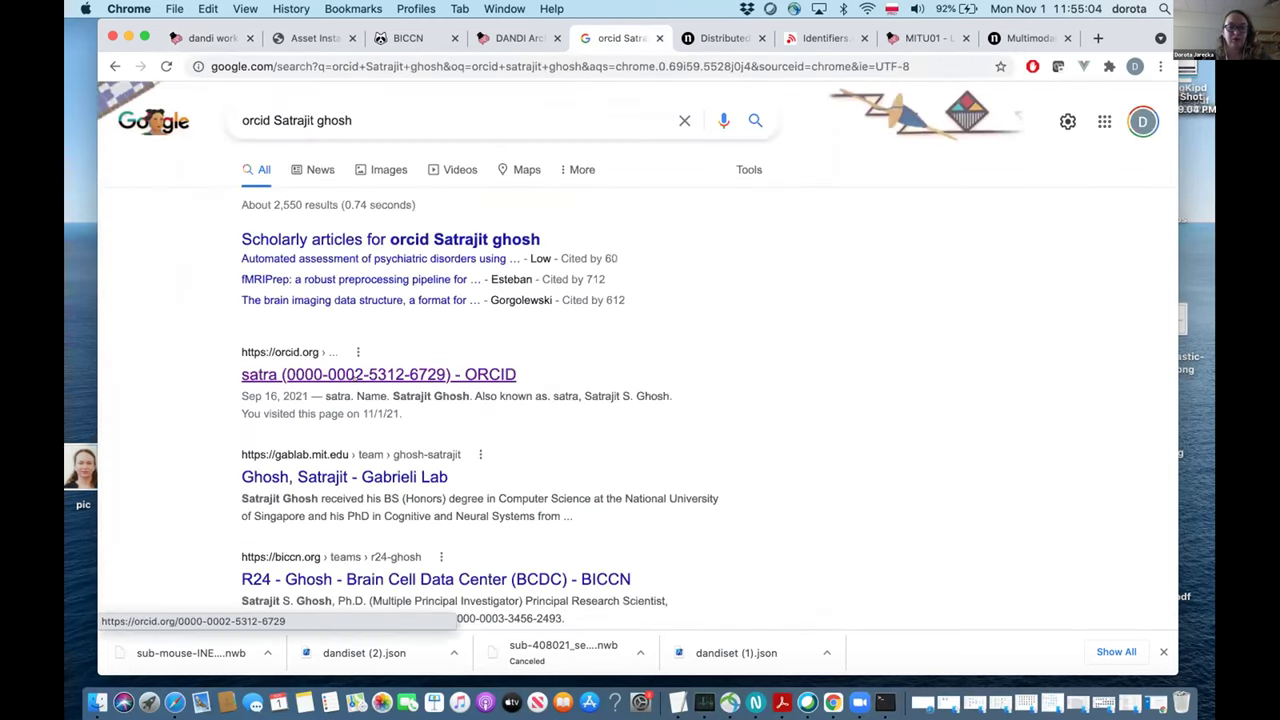
{"action": "left_click", "coordinate": [467, 370]}
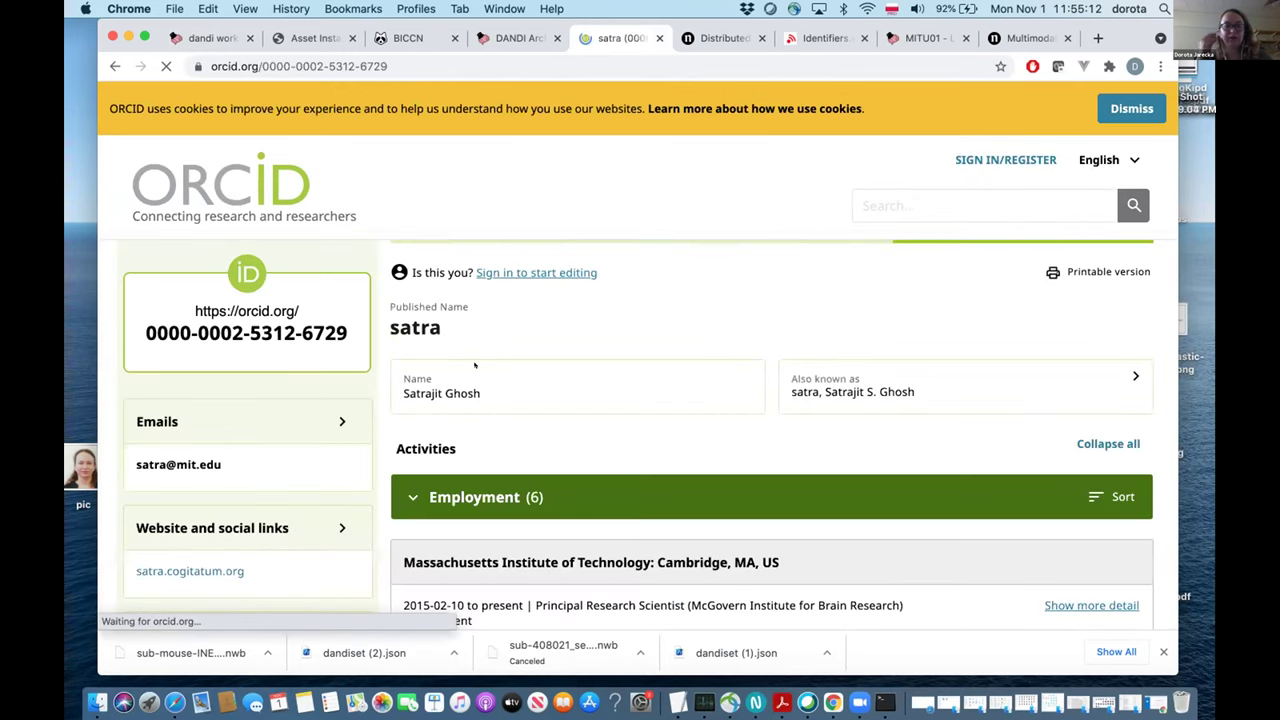
{"action": "left_click_drag", "start_coordinate": [355, 342], "coordinate": [132, 327]}
{"action": "key", "text": "super+c"}
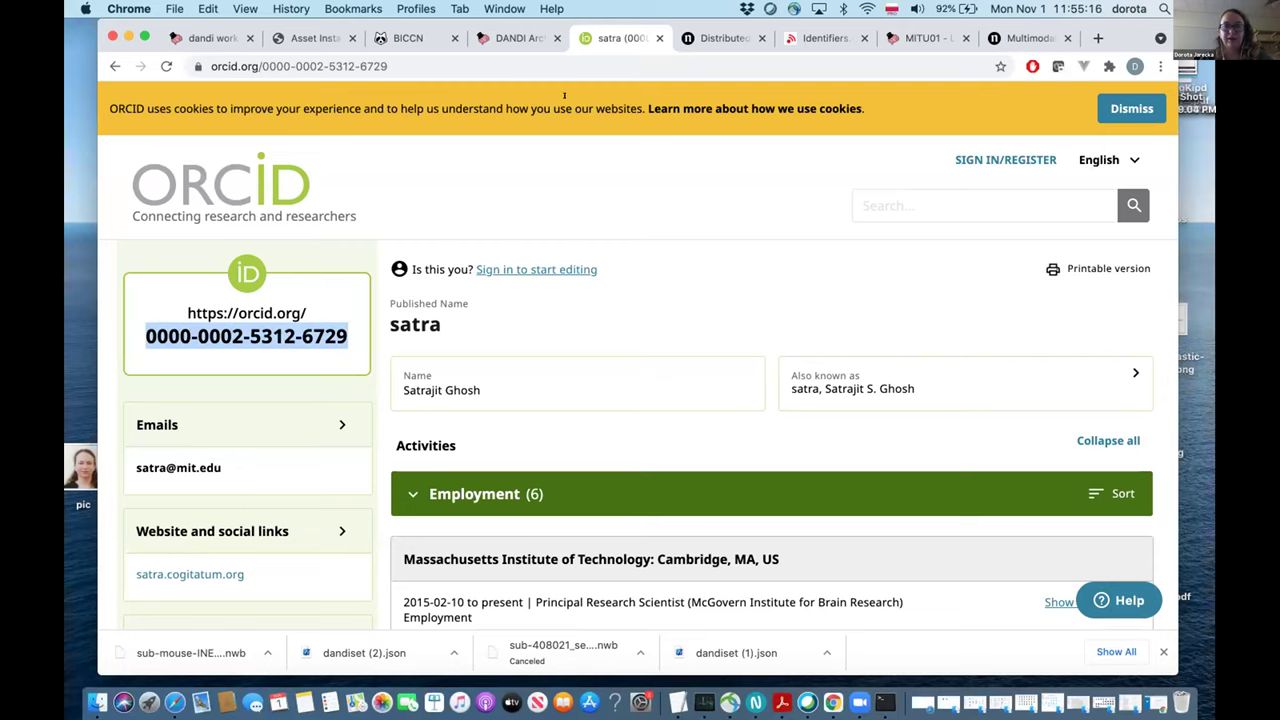
{"action": "left_click", "coordinate": [510, 38]}
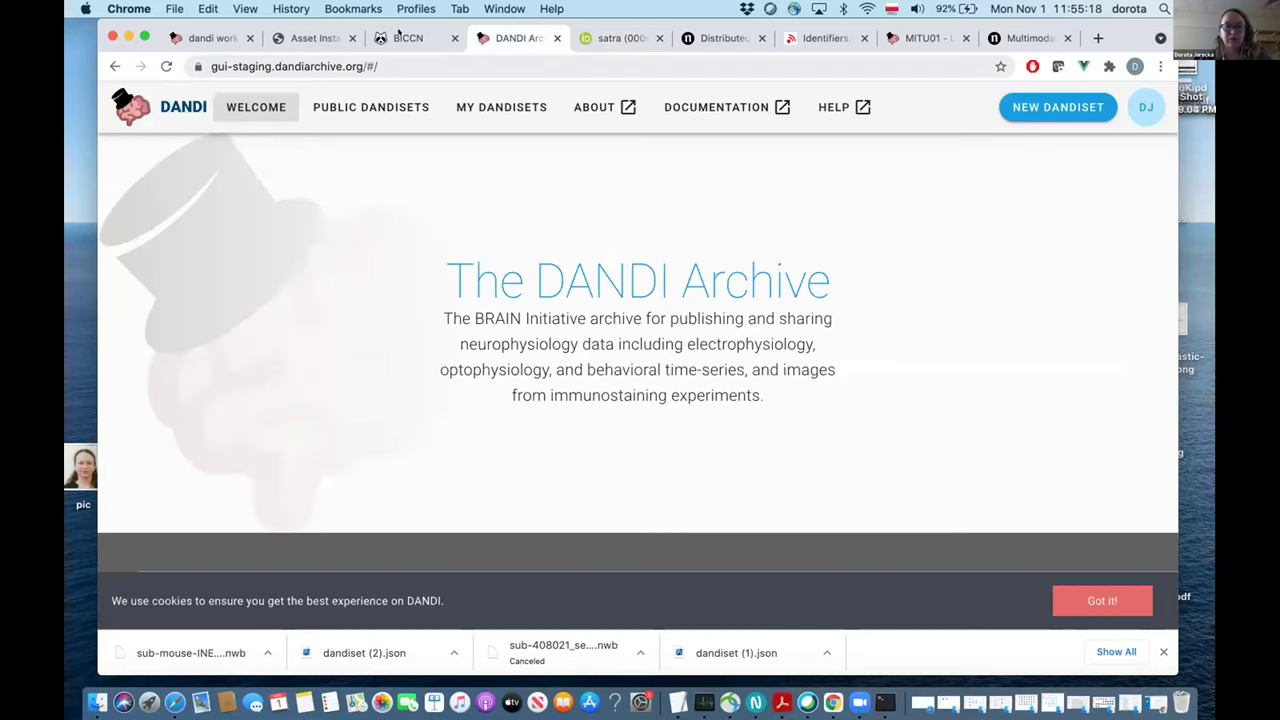
Paste the copied ORCID iD into the new contributor's identifier field.
{"action": "left_click", "coordinate": [205, 38]}
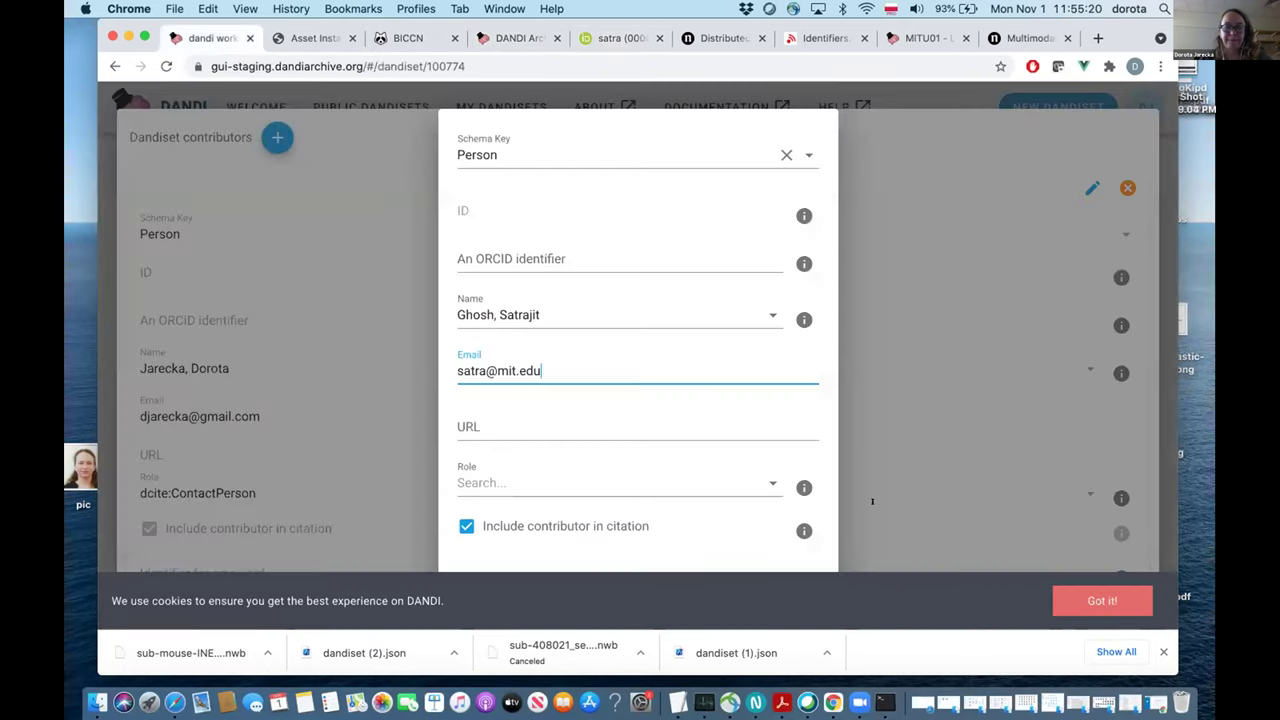
{"action": "left_click", "coordinate": [538, 251]}
{"action": "key", "text": "super+v"}
{"action": "scroll", "coordinate": [606, 449], "scroll_direction": "down", "scroll_amount": 2}
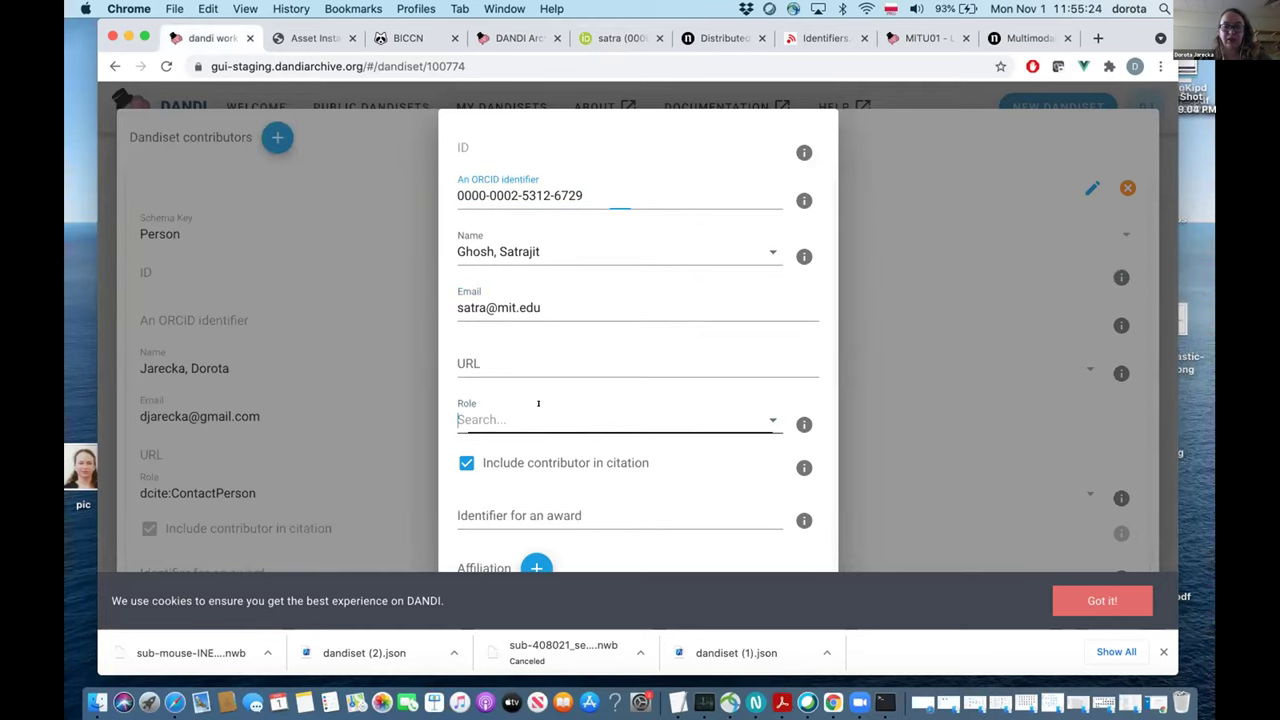
Give the contributor ContactPerson, Author, DataCollector and DataManager roles, then close the role list.
{"action": "left_click", "coordinate": [538, 406]}
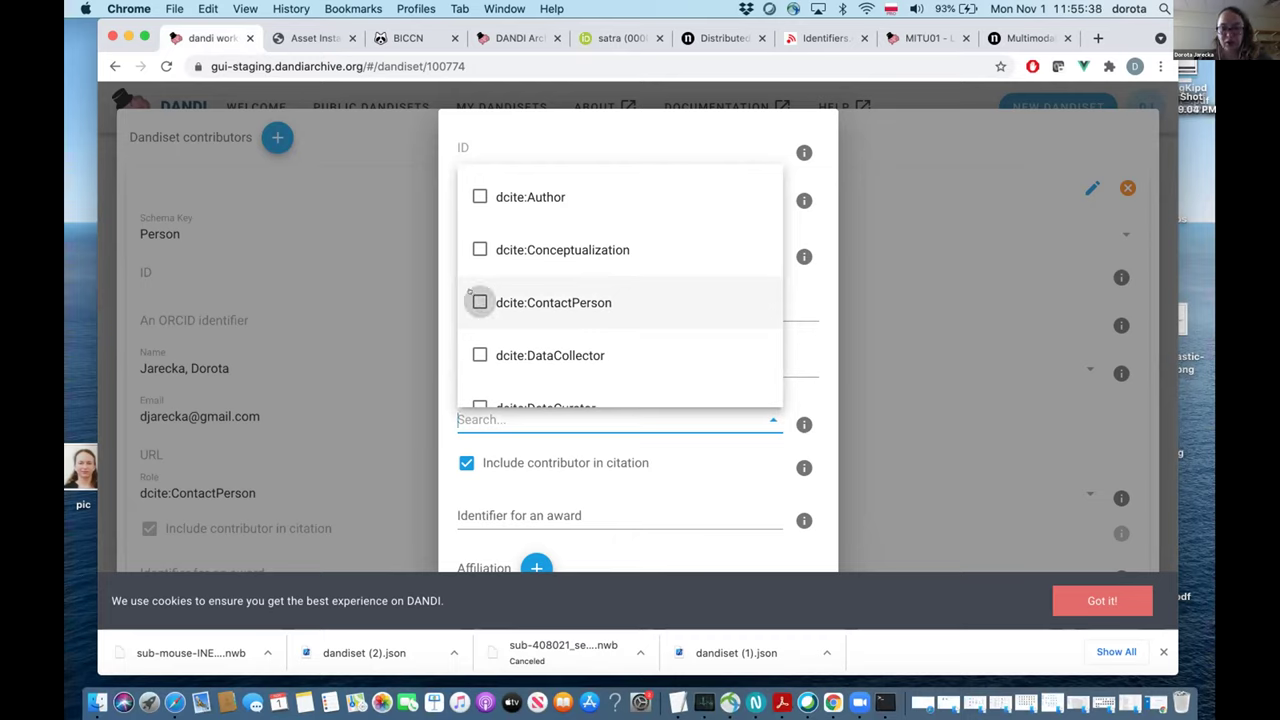
{"action": "left_click", "coordinate": [478, 302]}
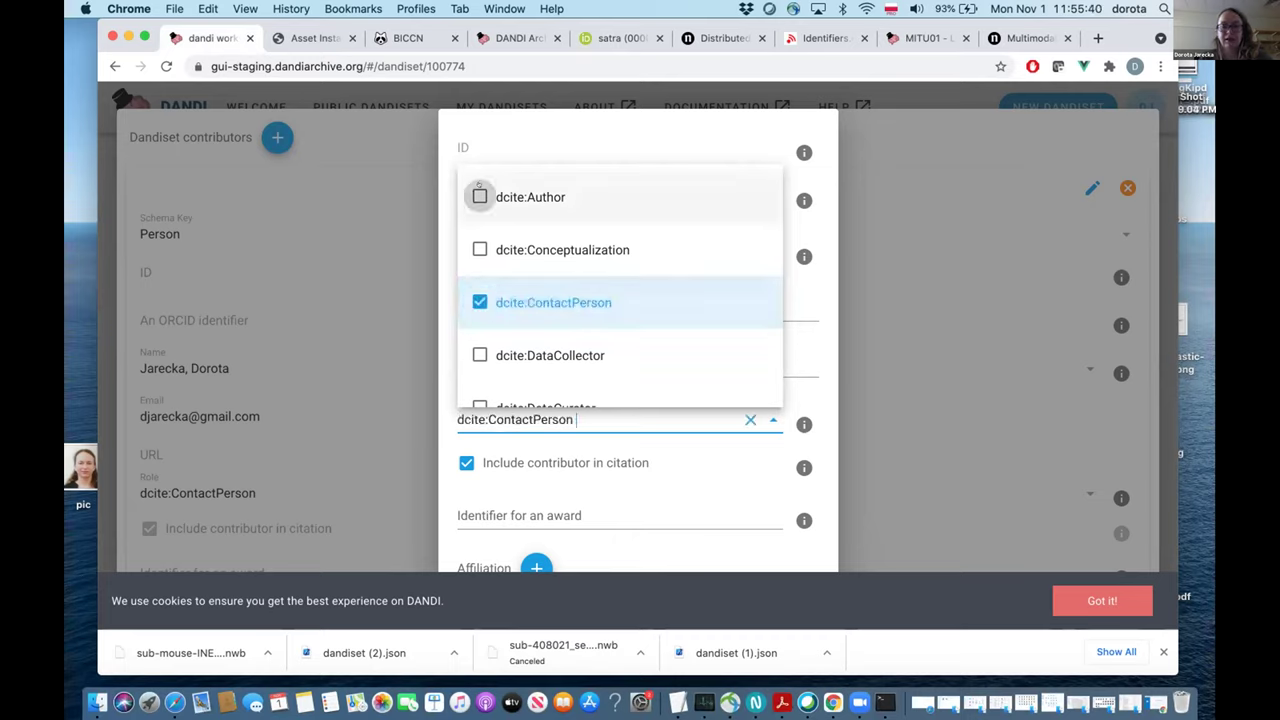
{"action": "left_click", "coordinate": [470, 190]}
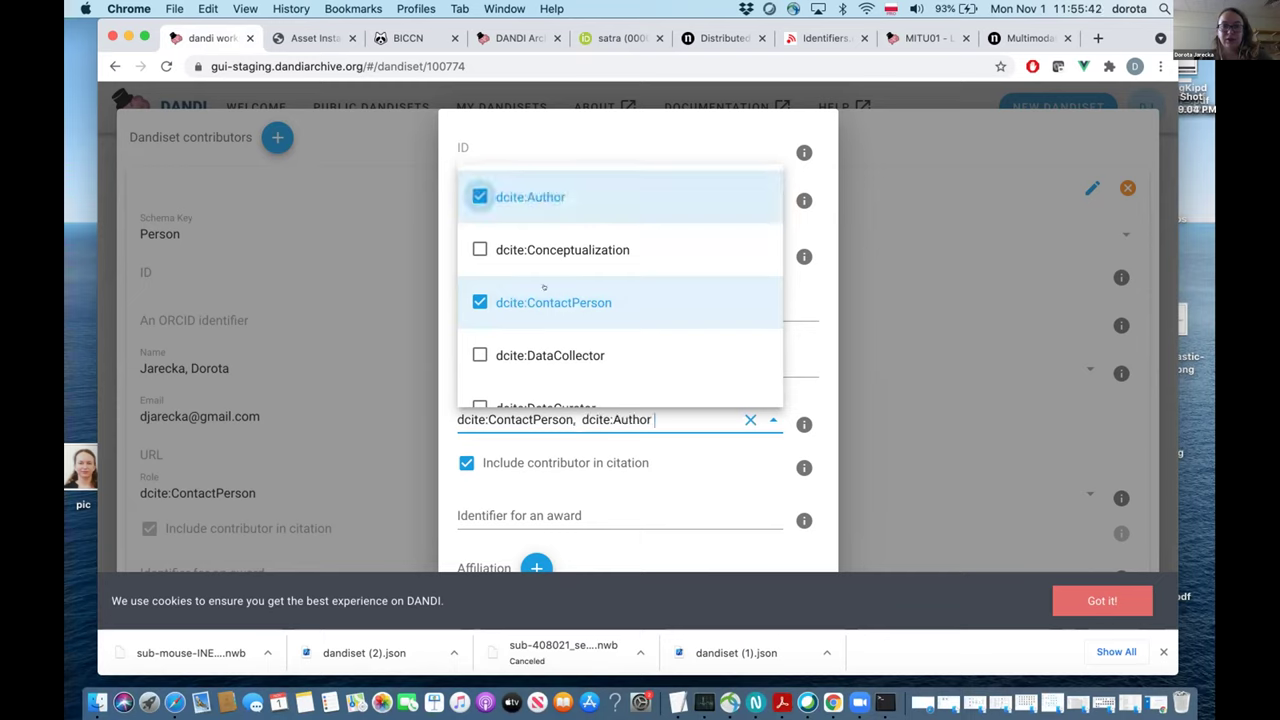
{"action": "scroll", "coordinate": [480, 220], "scroll_direction": "down", "scroll_amount": 1}
{"action": "left_click", "coordinate": [479, 279]}
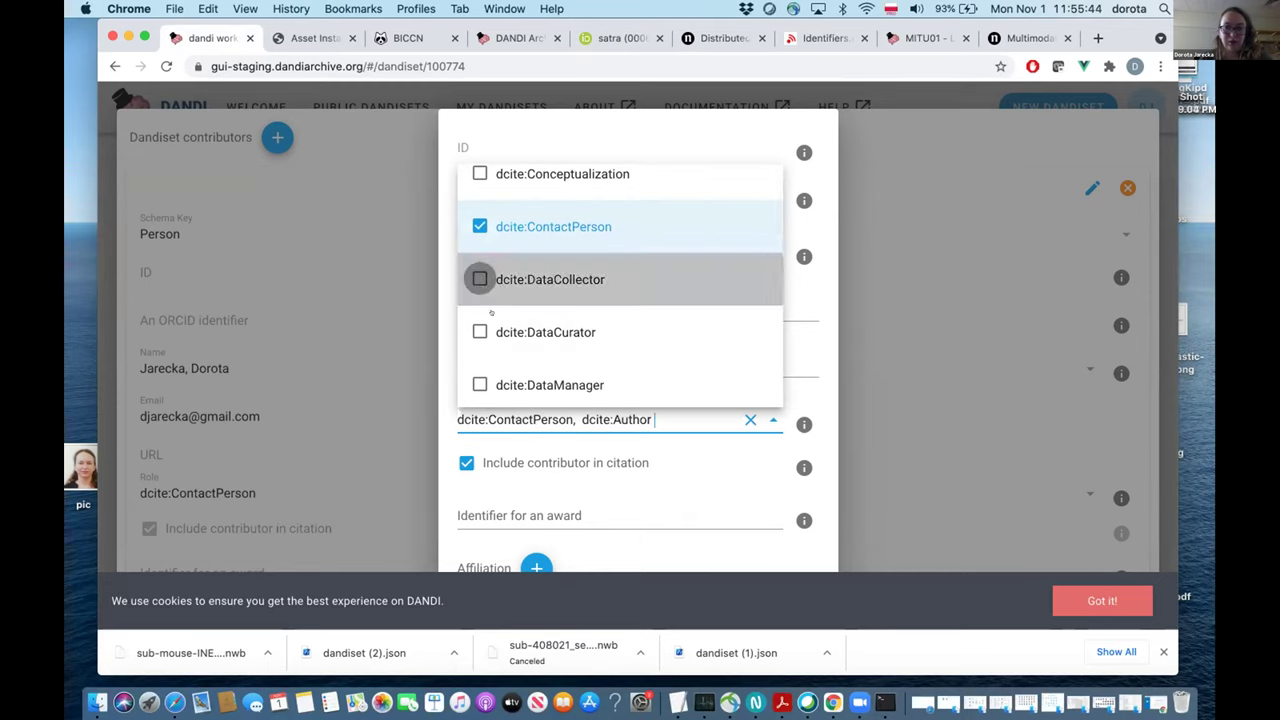
{"action": "scroll", "coordinate": [470, 310], "scroll_direction": "down", "scroll_amount": 1}
{"action": "left_click", "coordinate": [479, 341]}
{"action": "scroll", "coordinate": [548, 230], "scroll_direction": "down", "scroll_amount": 2}
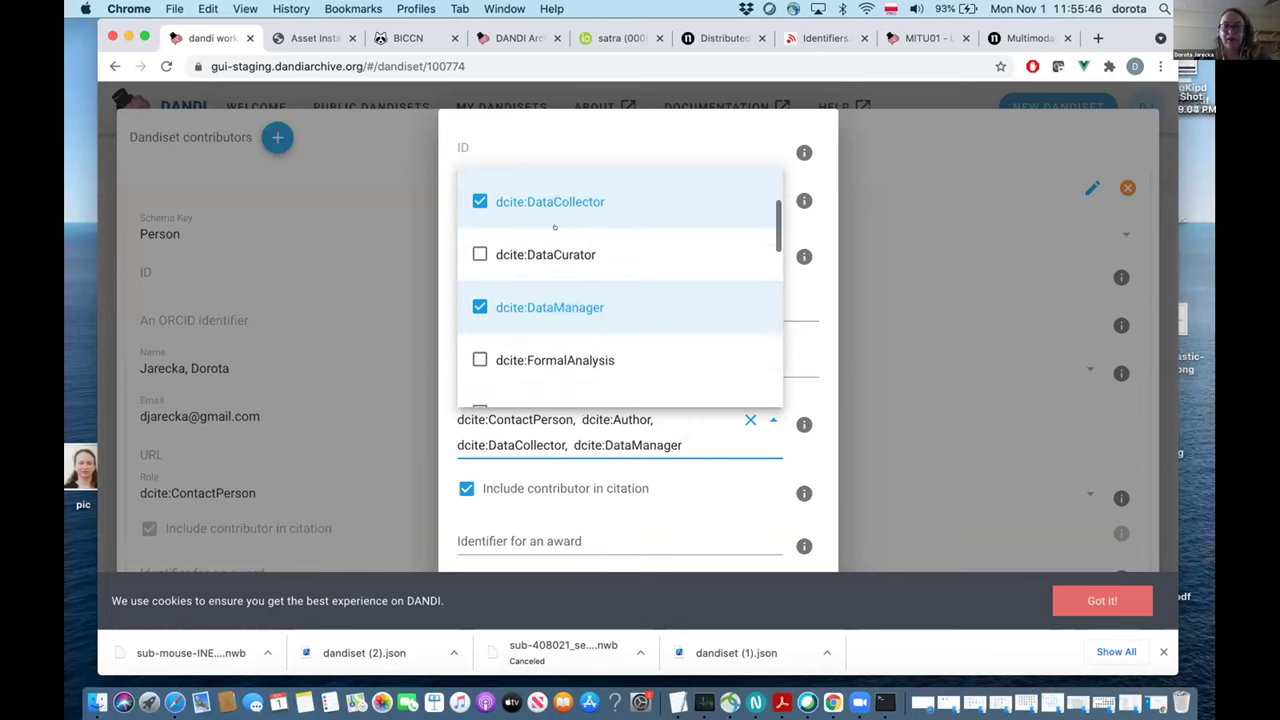
{"action": "scroll", "coordinate": [546, 236], "scroll_direction": "down", "scroll_amount": 1}
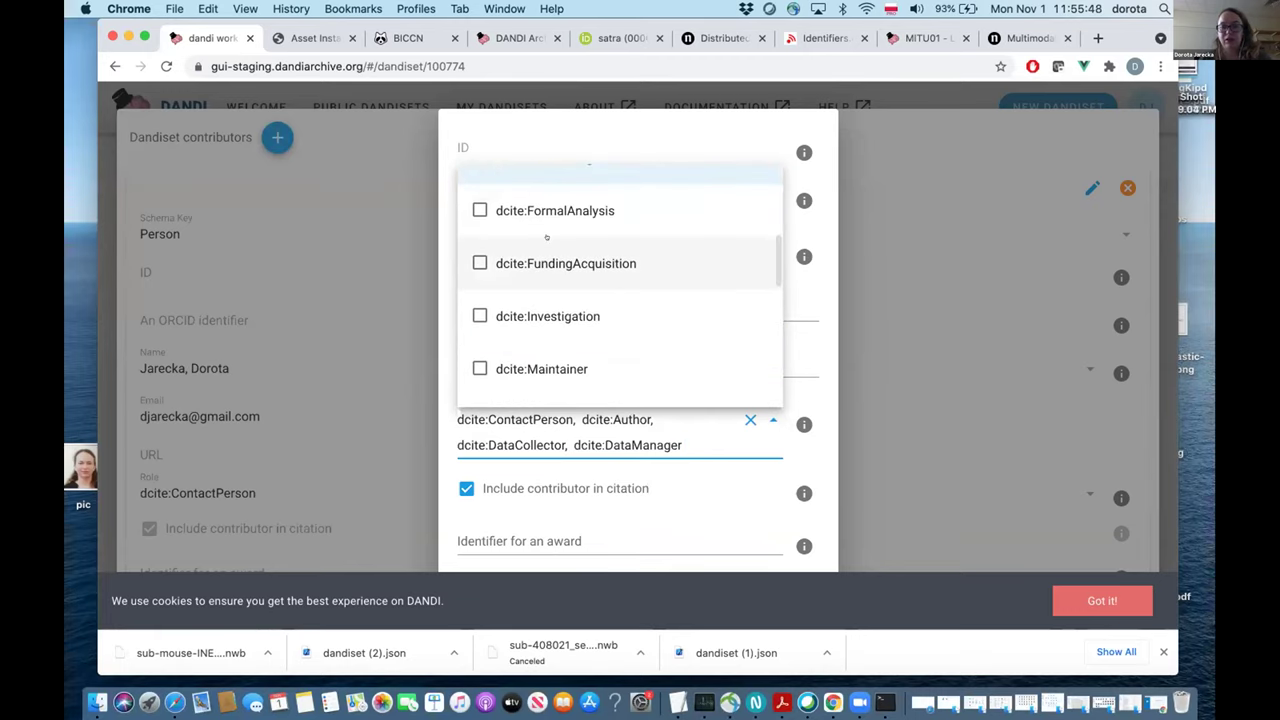
{"action": "left_click", "coordinate": [940, 500]}
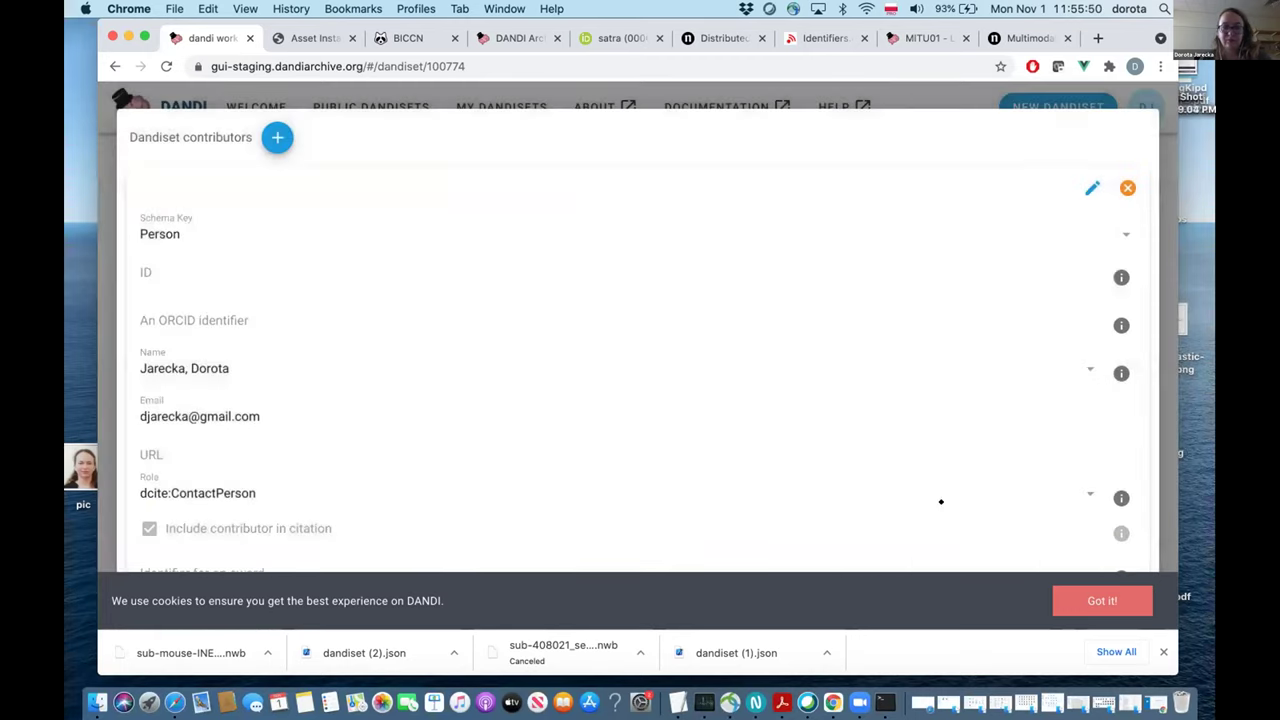
Start another new contributor entry of type Person.
{"action": "scroll", "coordinate": [553, 426], "scroll_direction": "down", "scroll_amount": 2}
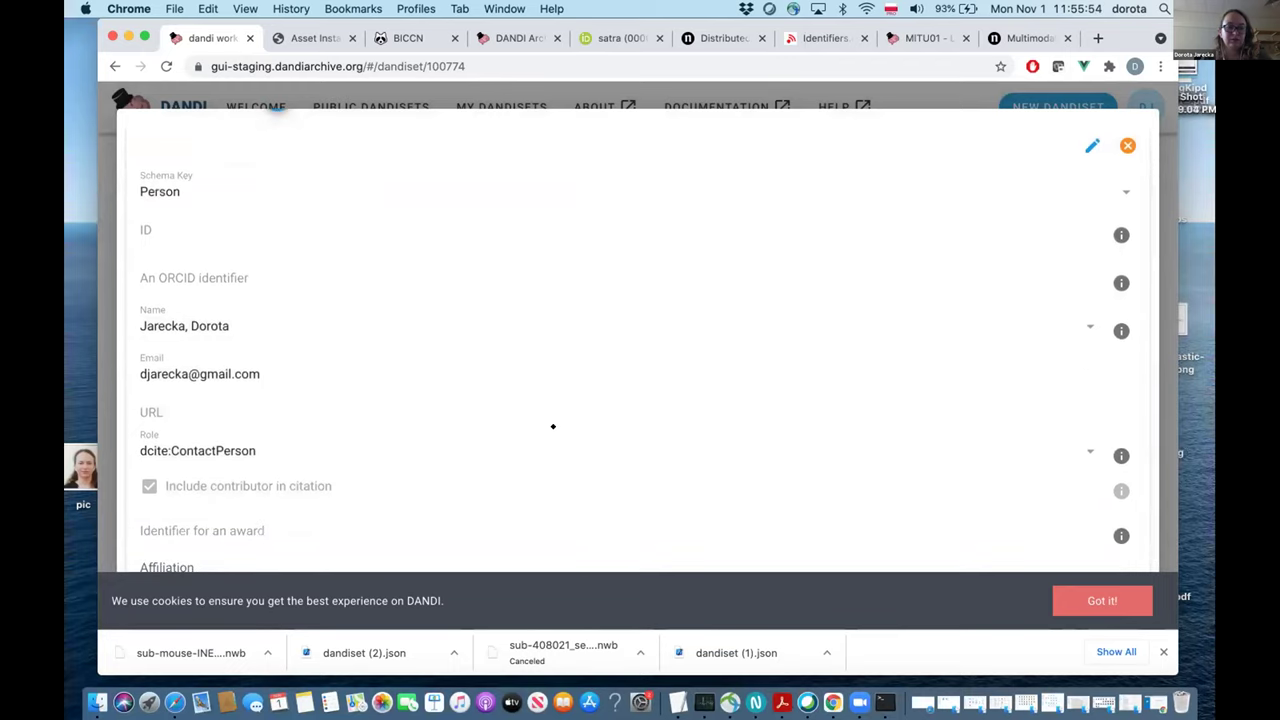
{"action": "scroll", "coordinate": [551, 423], "scroll_direction": "up", "scroll_amount": 2}
{"action": "scroll", "coordinate": [323, 377], "scroll_direction": "down", "scroll_amount": 2}
{"action": "left_click", "coordinate": [276, 137]}
{"action": "left_click", "coordinate": [580, 333]}
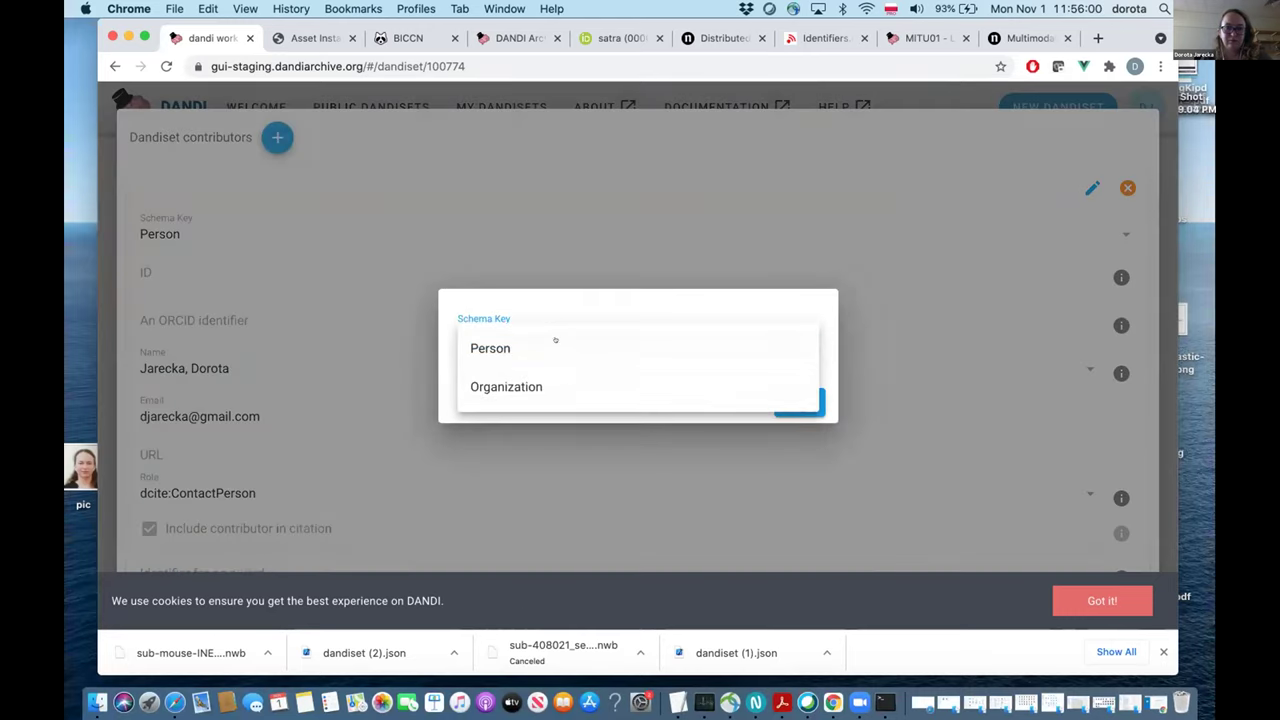
{"action": "left_click", "coordinate": [550, 343]}
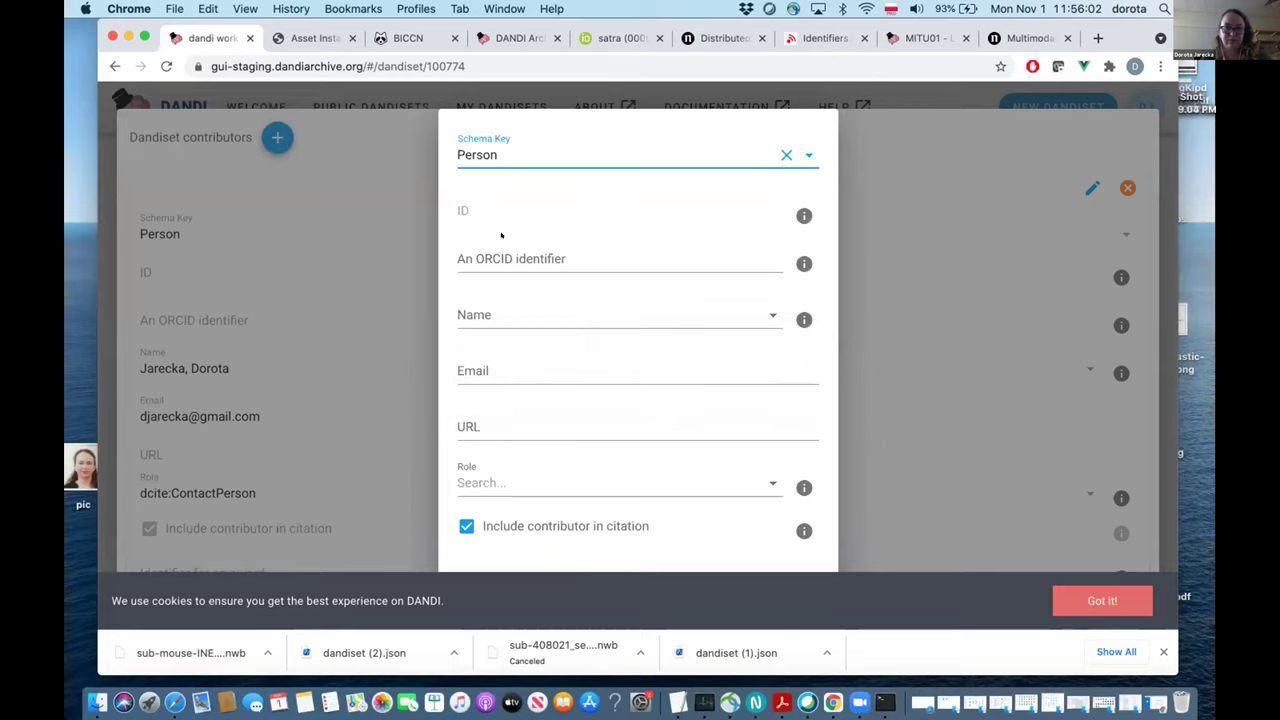
Paste the contributor's ORCID iD and enter their name.
{"action": "left_click", "coordinate": [476, 250]}
{"action": "key", "text": "super+v"}
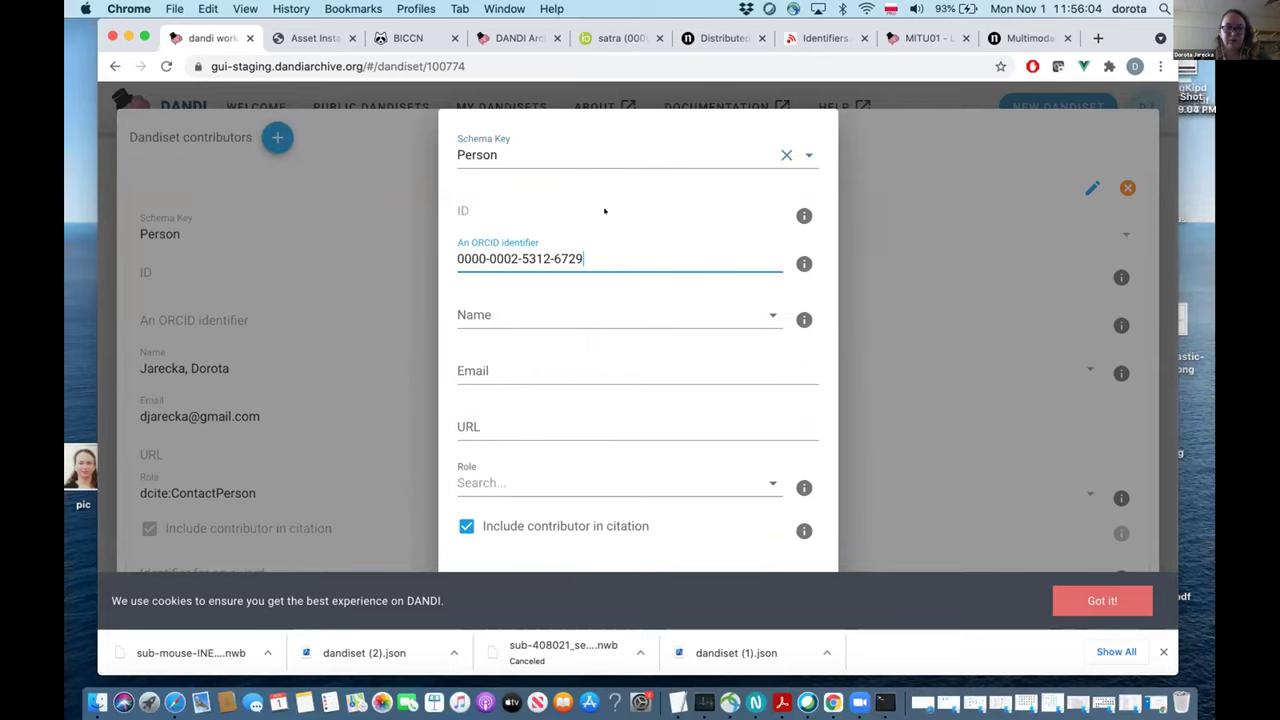
{"action": "key", "text": "Tab"}
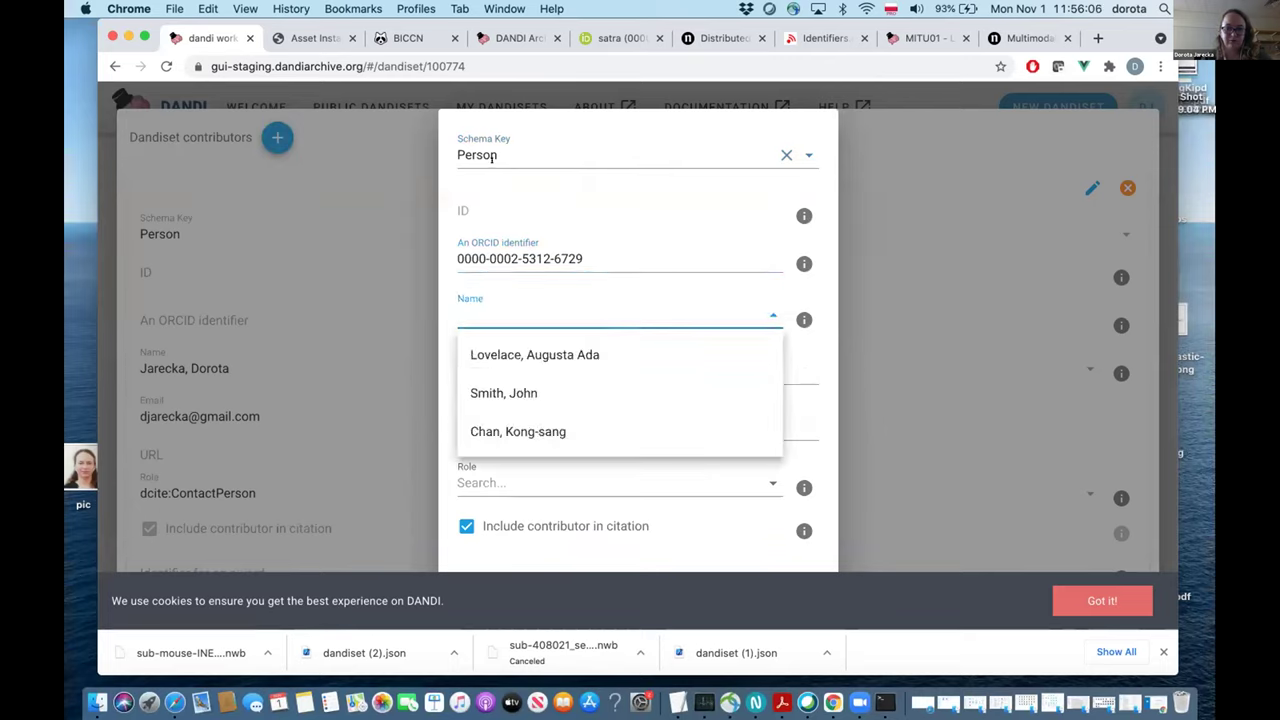
{"action": "type", "text": "Satra"}
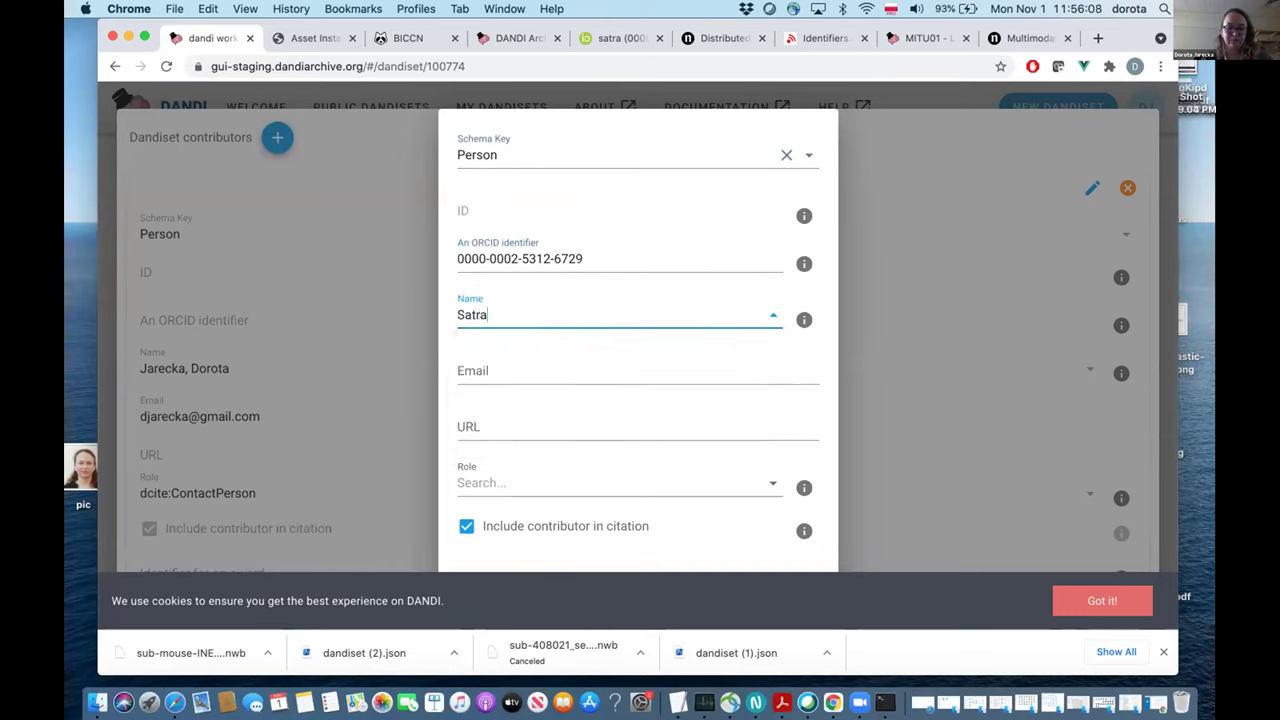
{"action": "type", "text": "jit, Ghosh"}
Assign dcite:ContactPerson and dcite:DataCollector roles, save the contributor, and close the contributors list.
{"action": "left_click", "coordinate": [512, 480]}
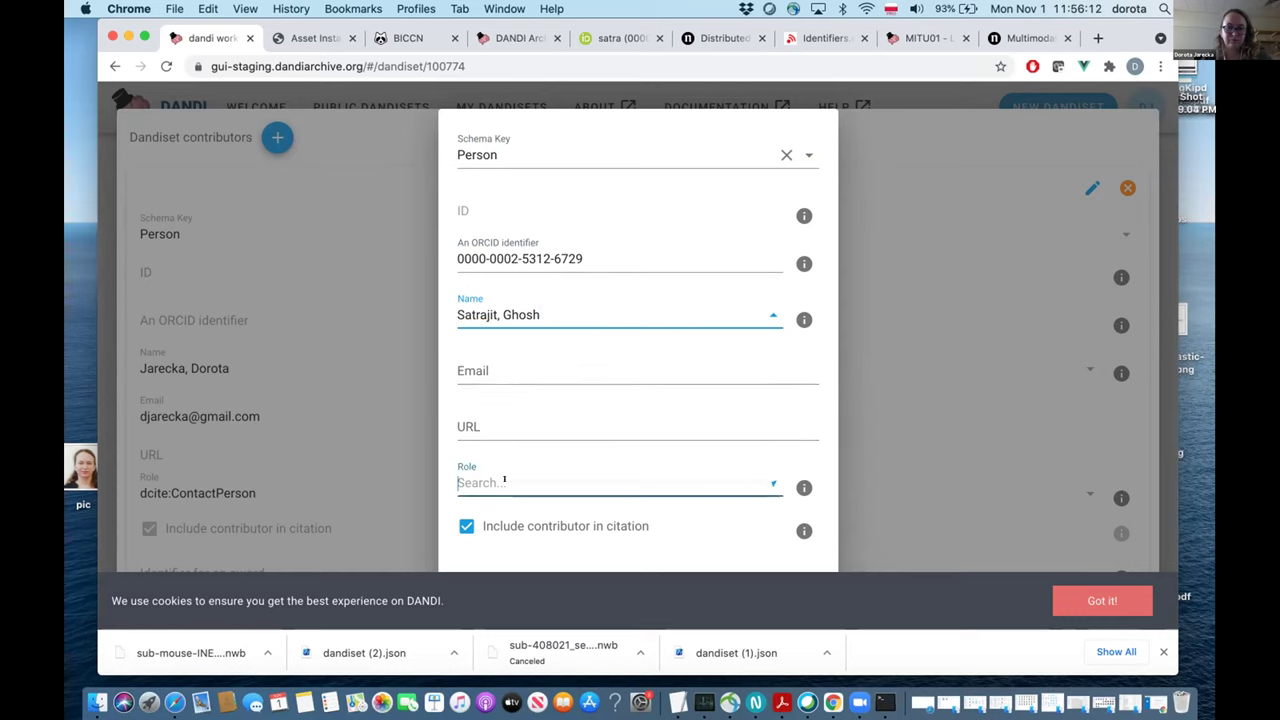
{"action": "left_click", "coordinate": [517, 362]}
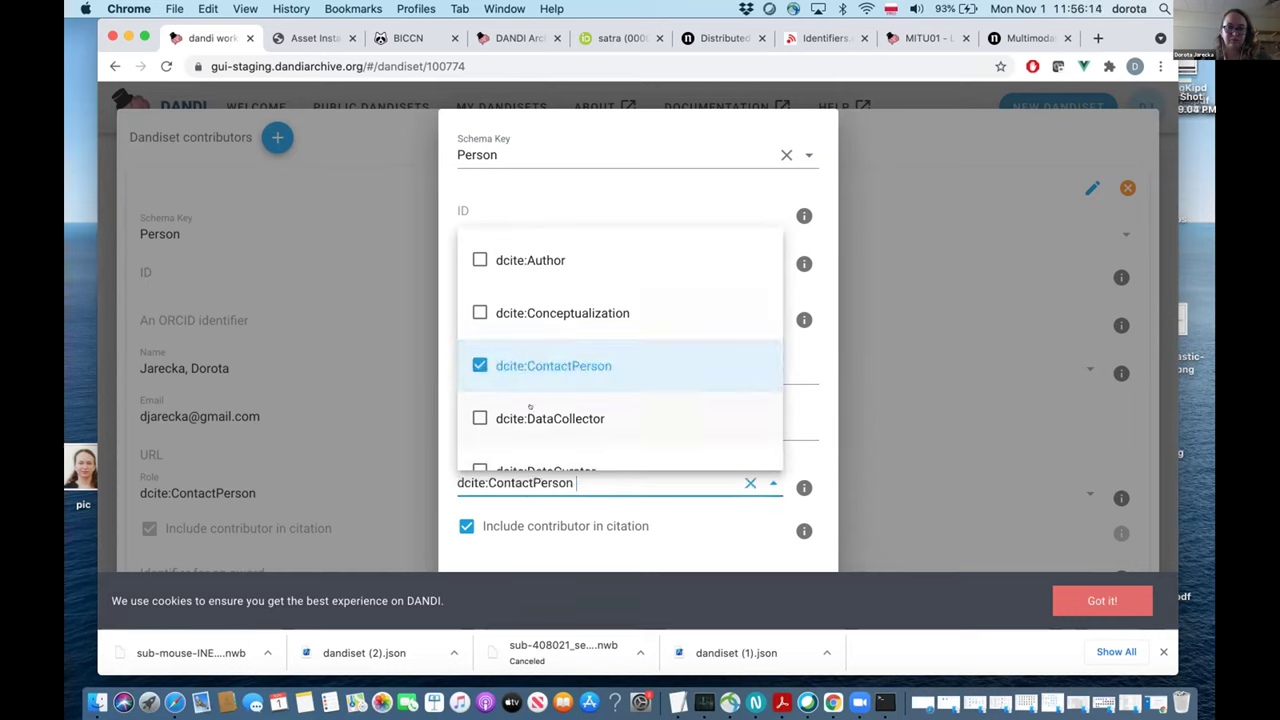
{"action": "left_click", "coordinate": [540, 418]}
{"action": "scroll", "coordinate": [593, 530], "scroll_direction": "down", "scroll_amount": 3}
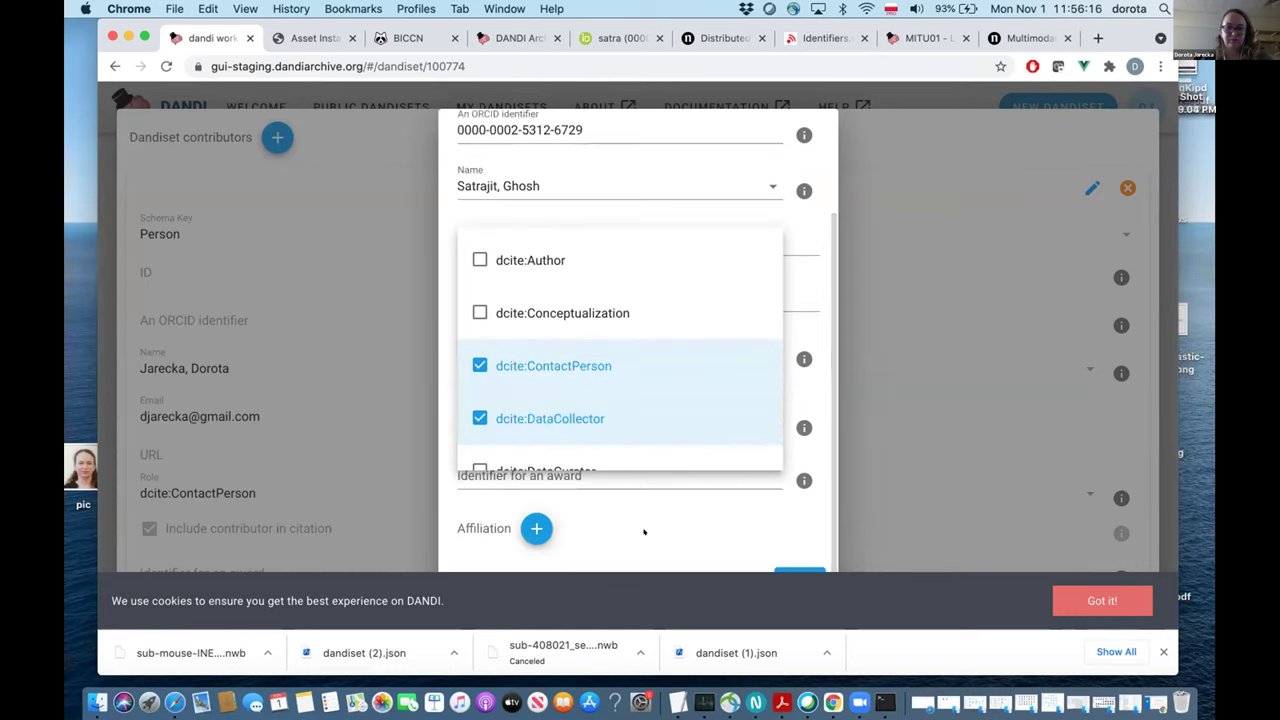
{"action": "left_click", "coordinate": [795, 567]}
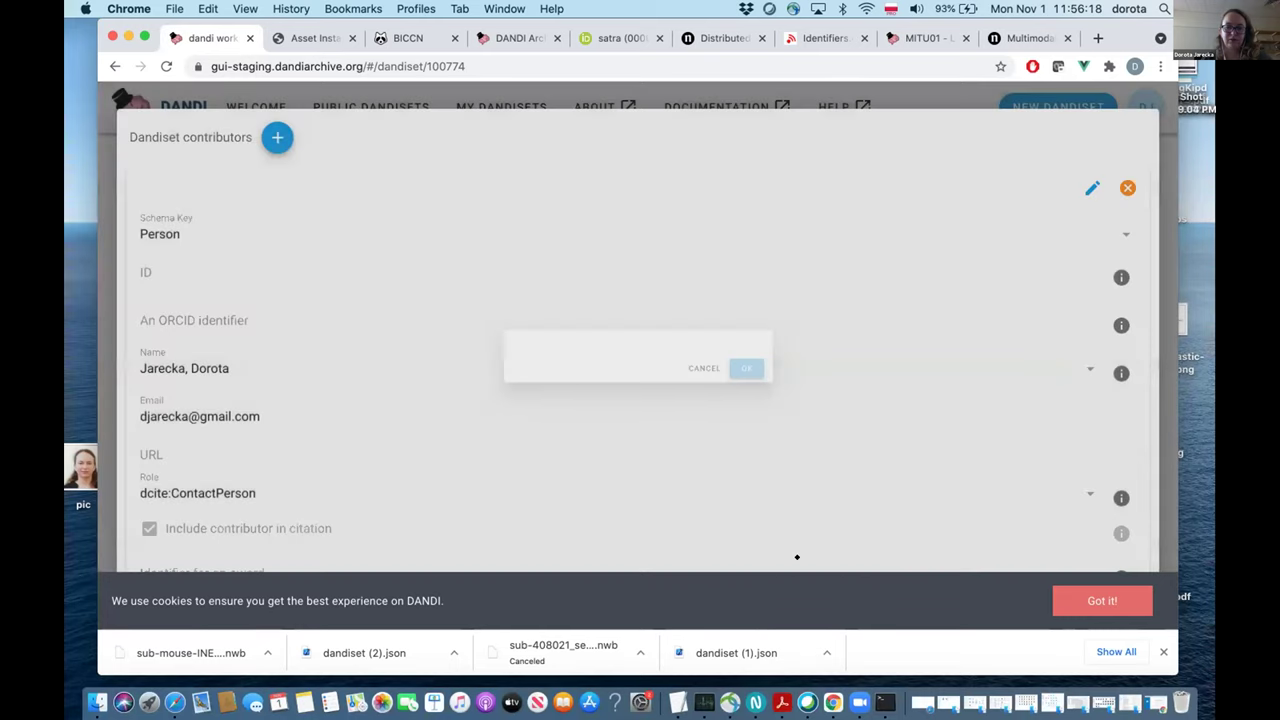
{"action": "left_click", "coordinate": [630, 82]}
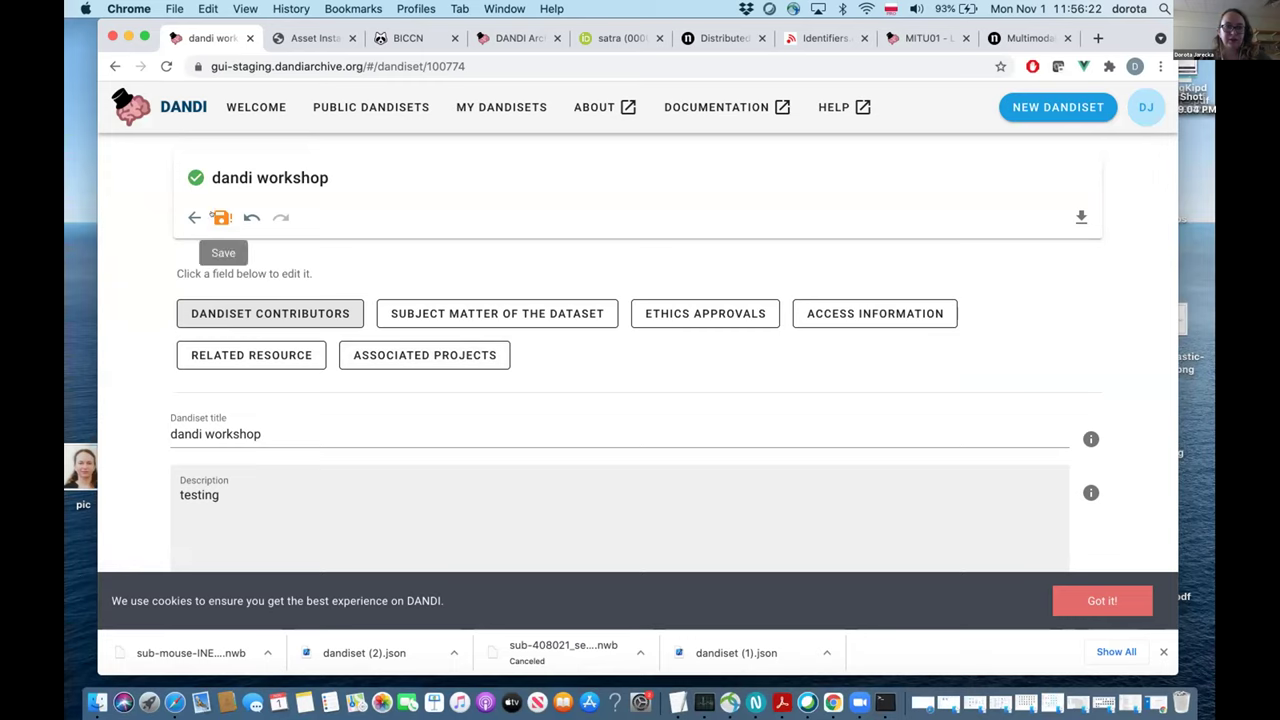
Save the metadata, reload the landing page to verify it, and reopen the metadata editor.
{"action": "left_click", "coordinate": [221, 217]}
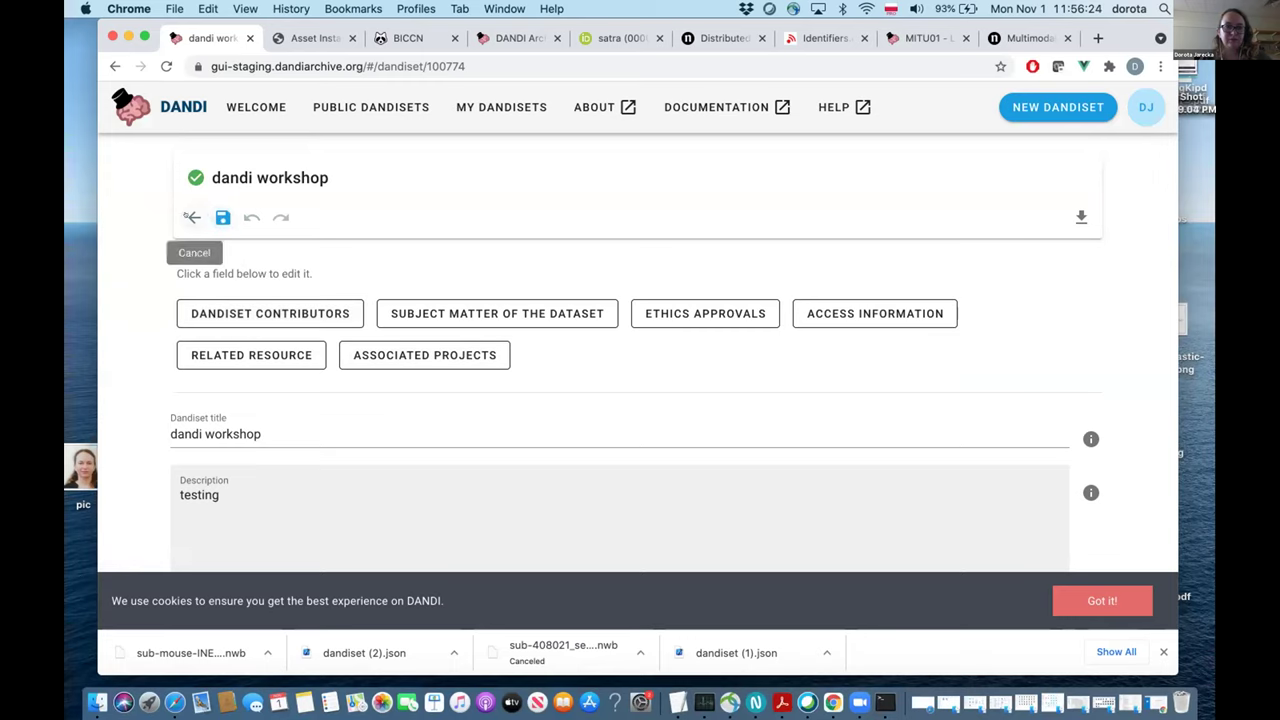
{"action": "left_click", "coordinate": [194, 217]}
{"action": "scroll", "coordinate": [362, 325], "scroll_direction": "down", "scroll_amount": 2}
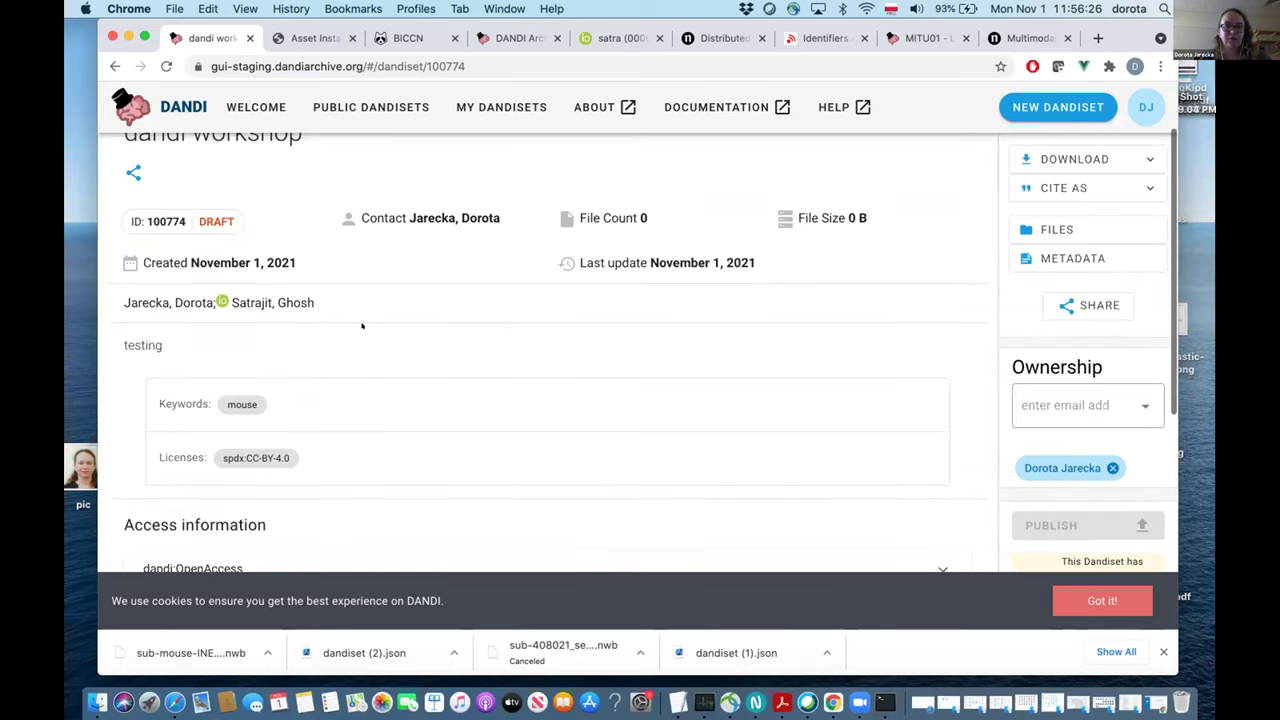
{"action": "key", "text": "super+r"}
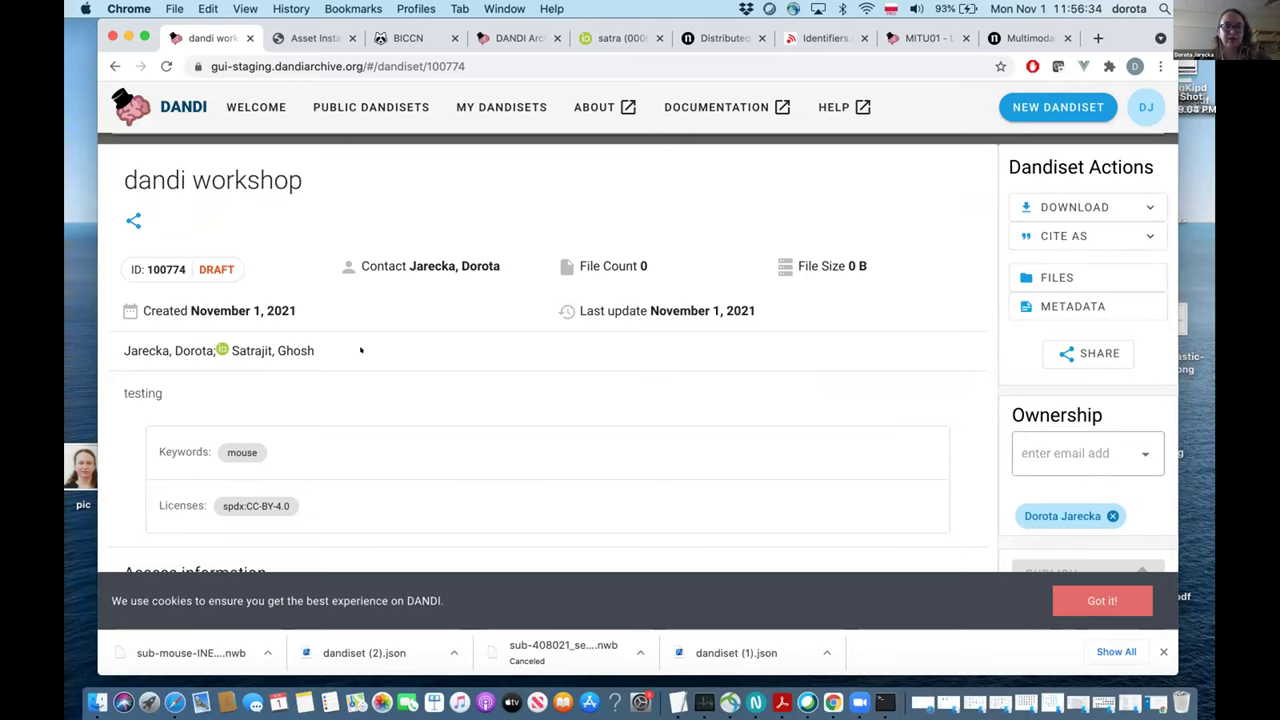
{"action": "scroll", "coordinate": [361, 350], "scroll_direction": "down", "scroll_amount": 2}
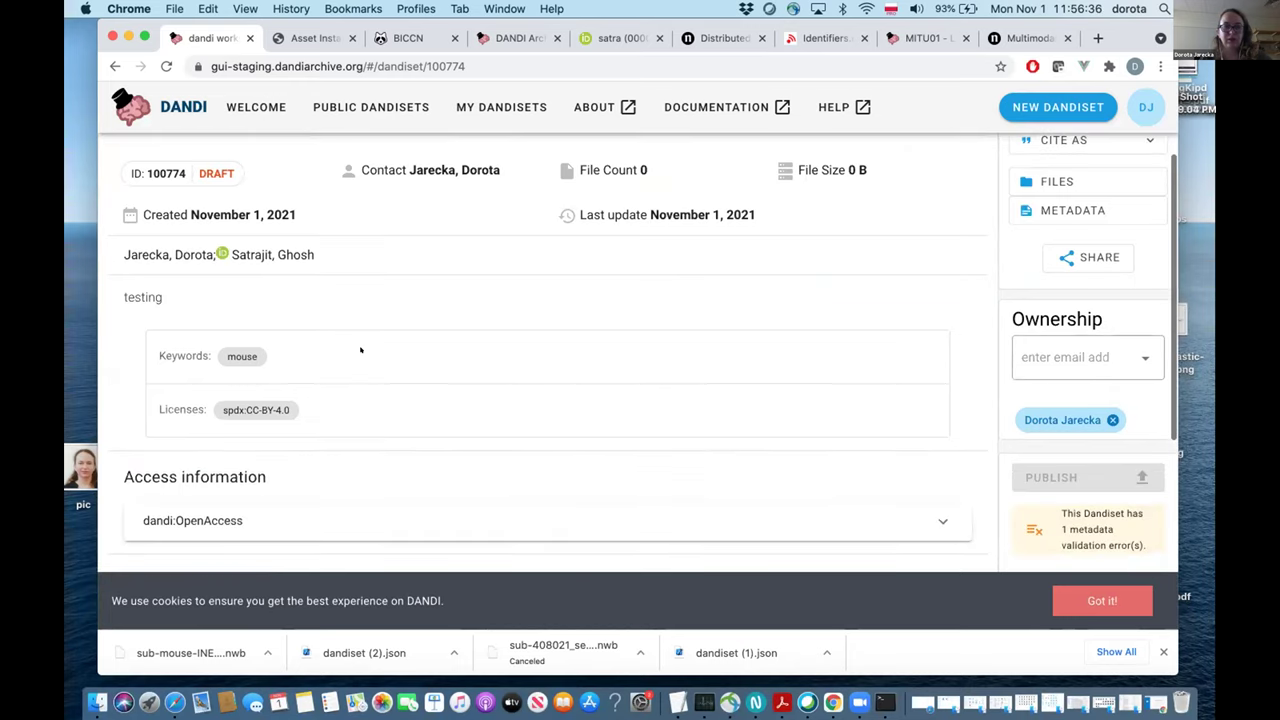
{"action": "scroll", "coordinate": [361, 350], "scroll_direction": "up", "scroll_amount": 1}
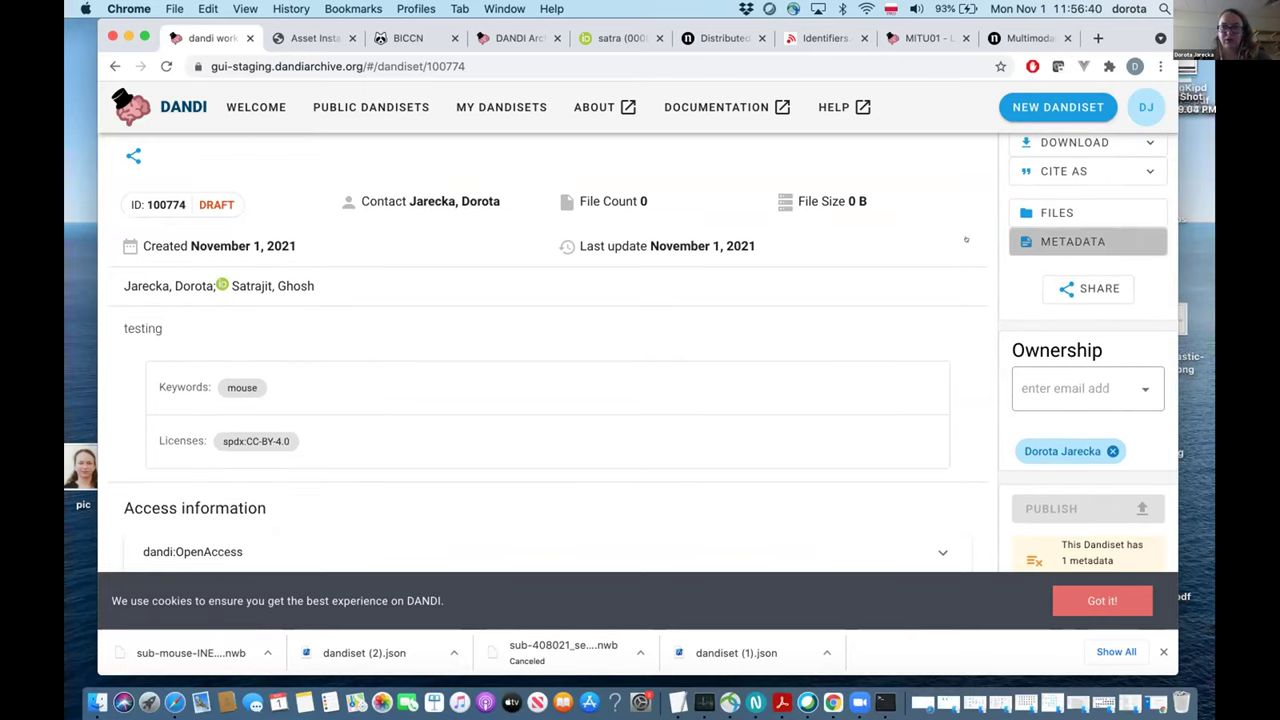
{"action": "left_click", "coordinate": [1072, 241]}
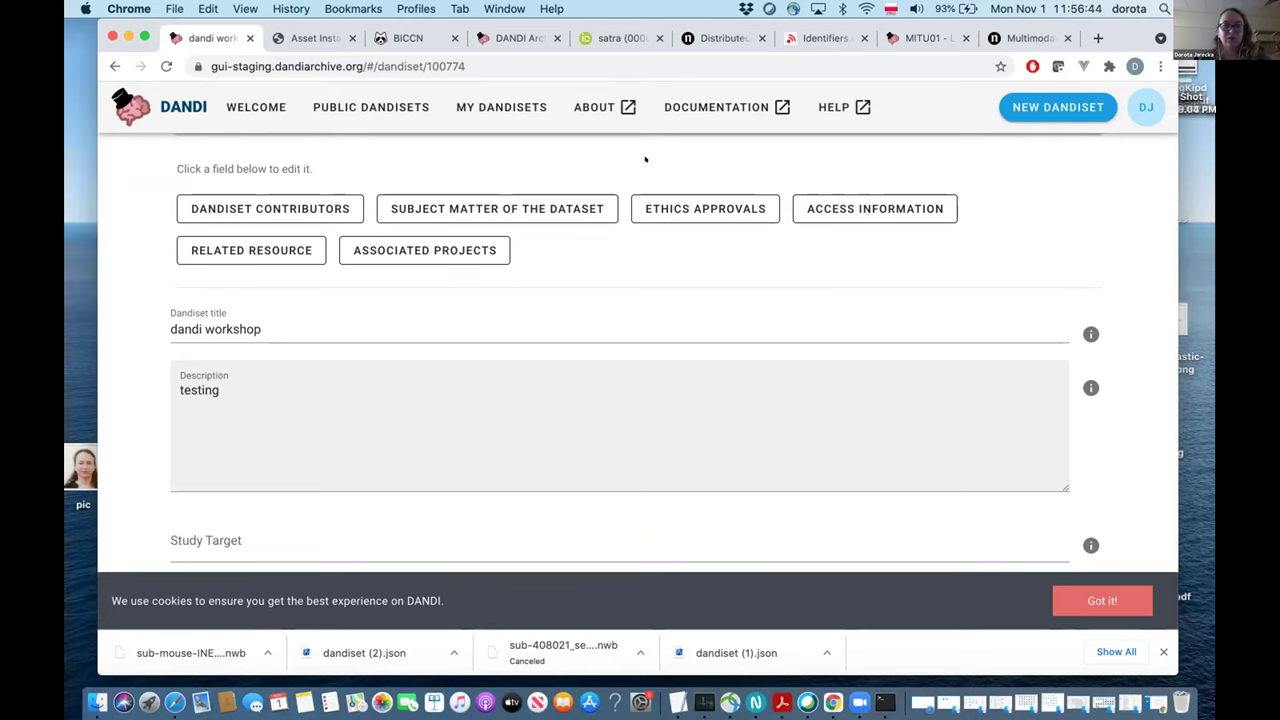
{"action": "left_click", "coordinate": [244, 250]}
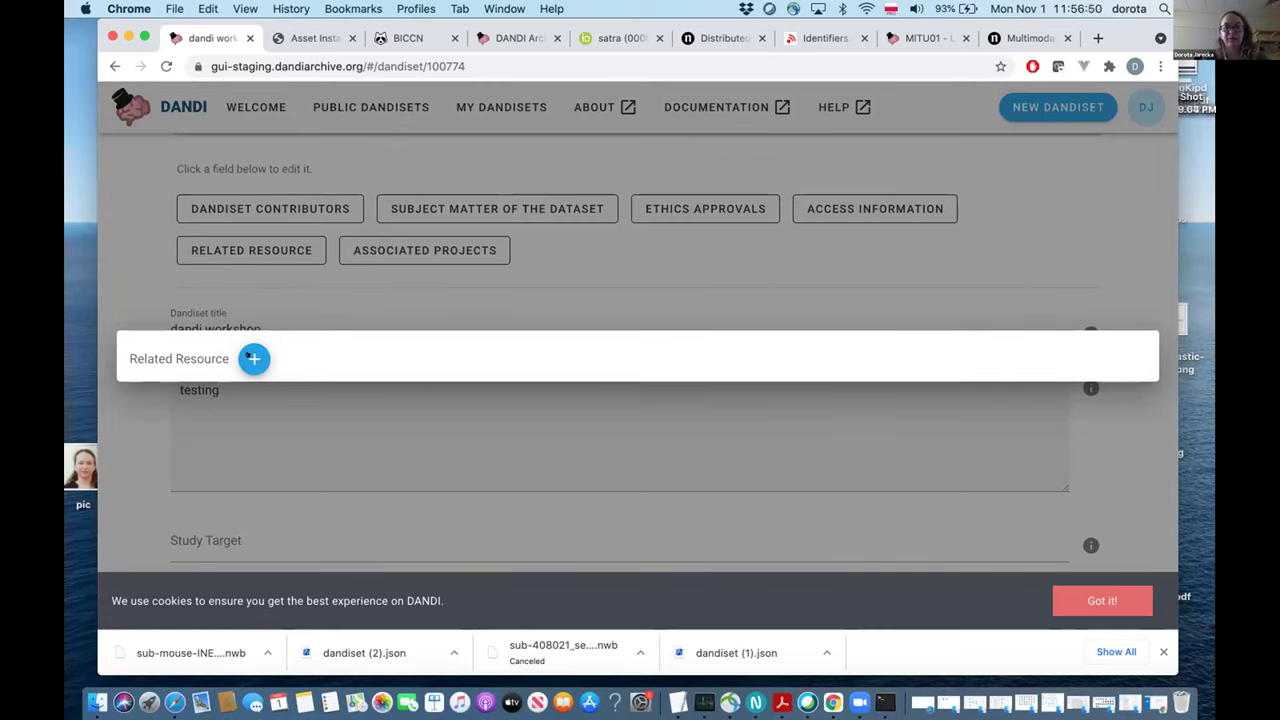
{"action": "left_click", "coordinate": [747, 198]}
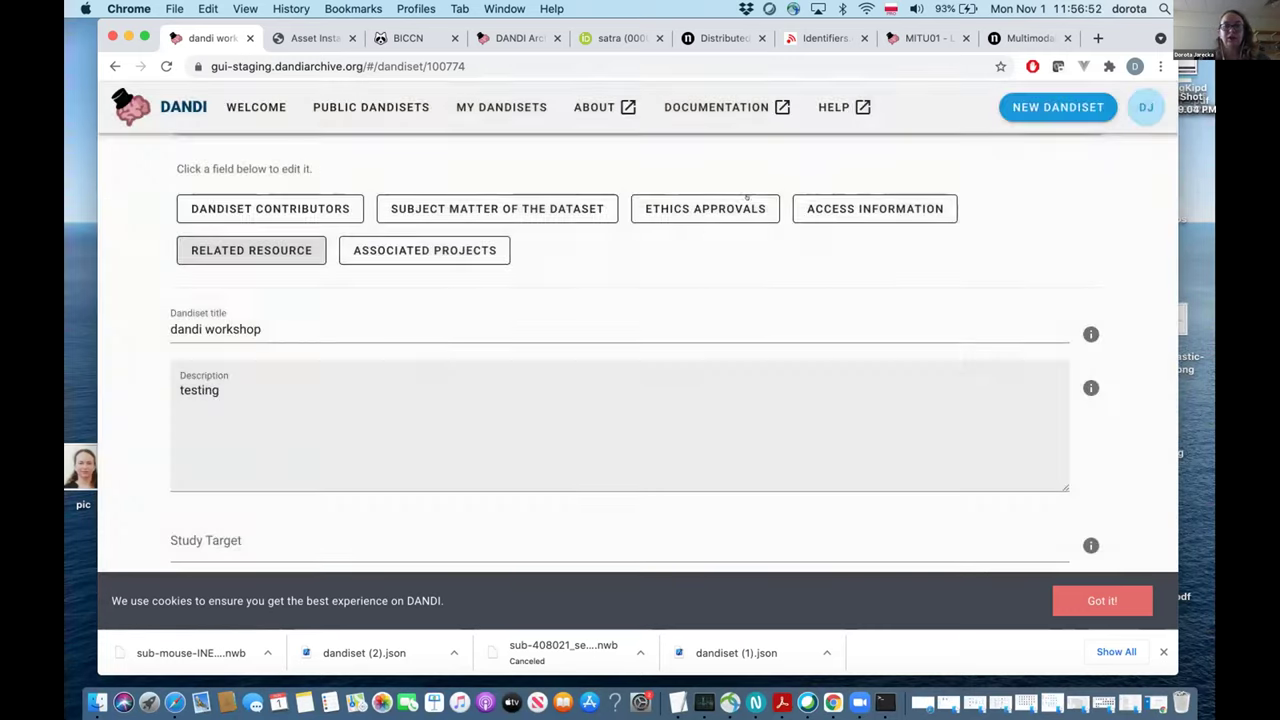
{"action": "left_click", "coordinate": [749, 208]}
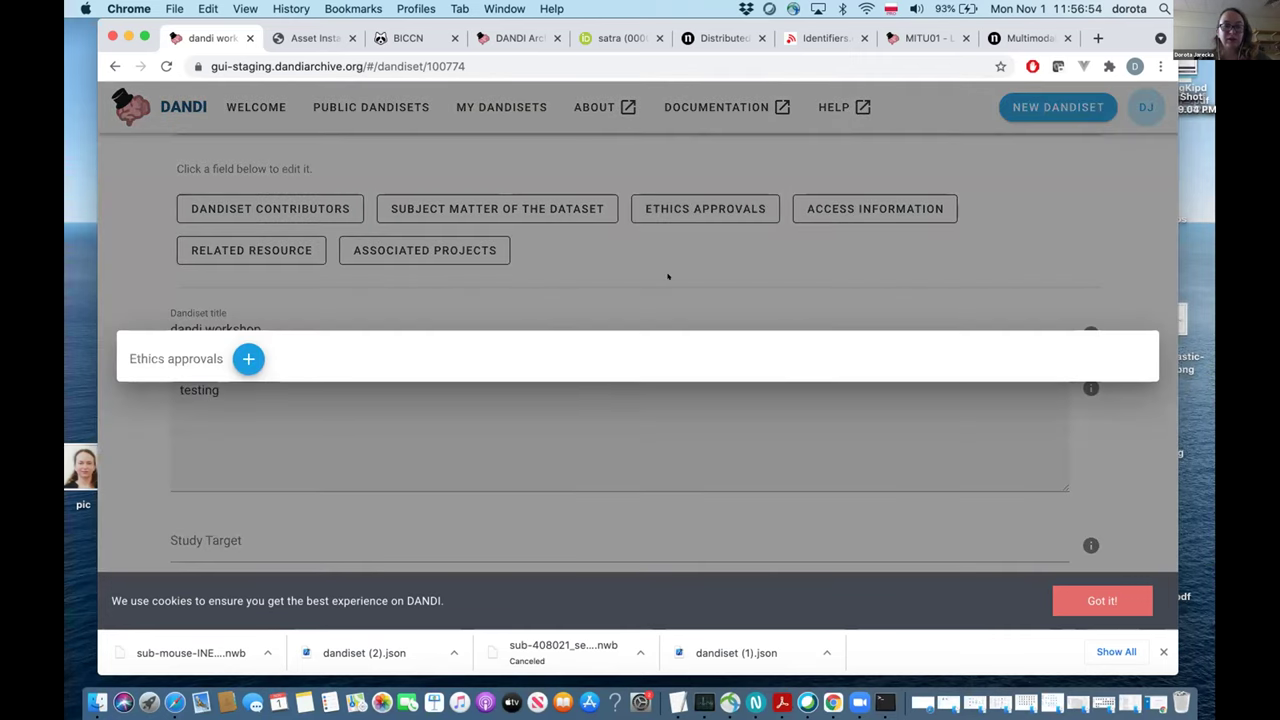
{"action": "left_click", "coordinate": [785, 209]}
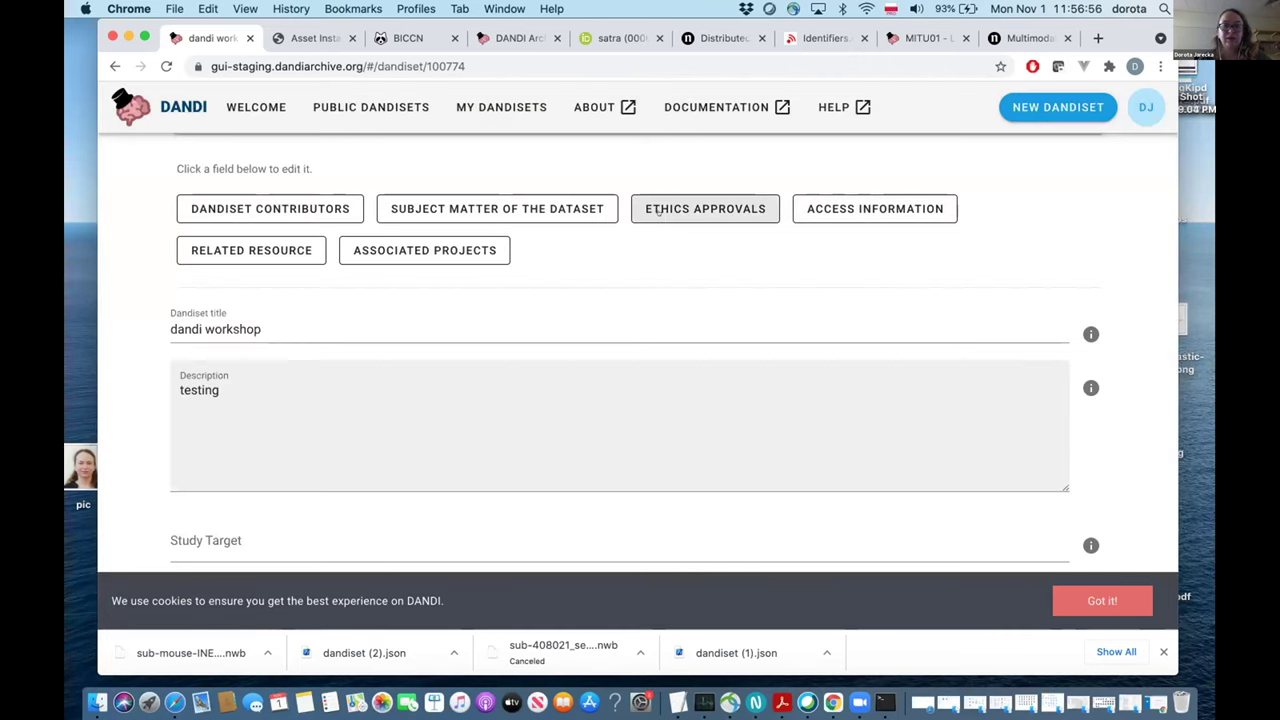
{"action": "left_click", "coordinate": [500, 208]}
{"action": "left_click", "coordinate": [320, 358]}
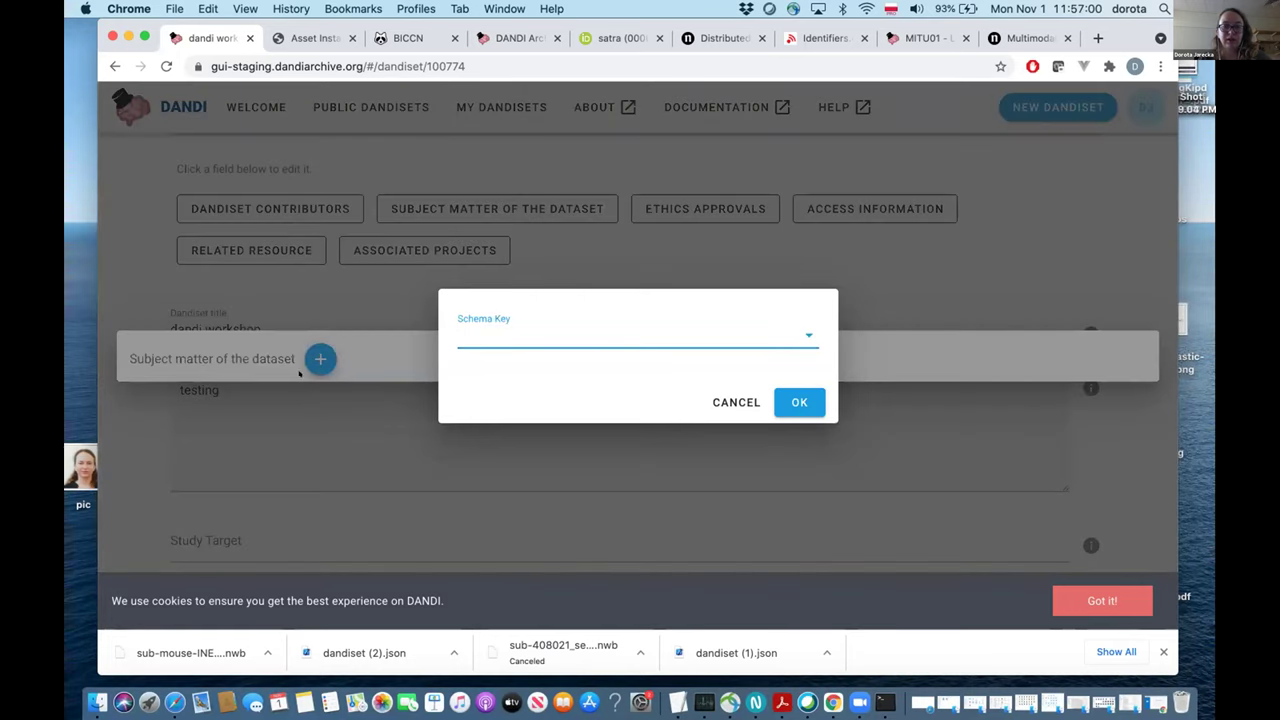
{"action": "left_click", "coordinate": [799, 329]}
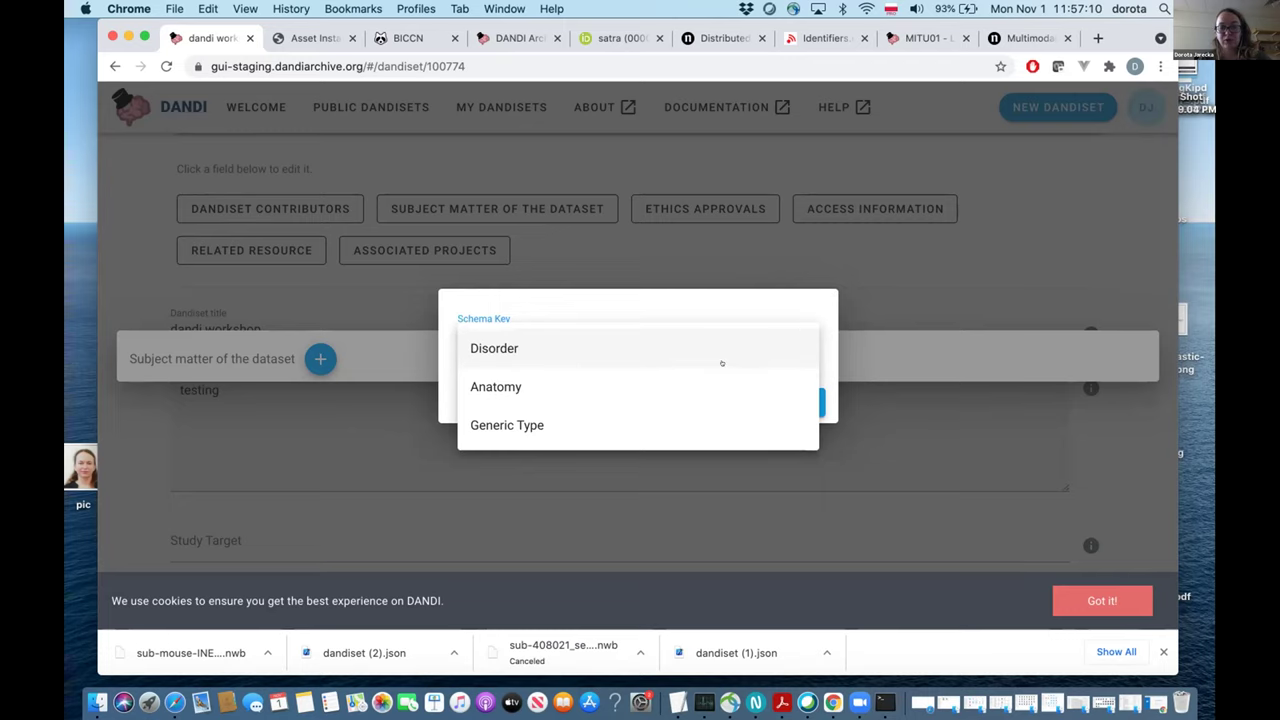
{"action": "left_click", "coordinate": [757, 443]}
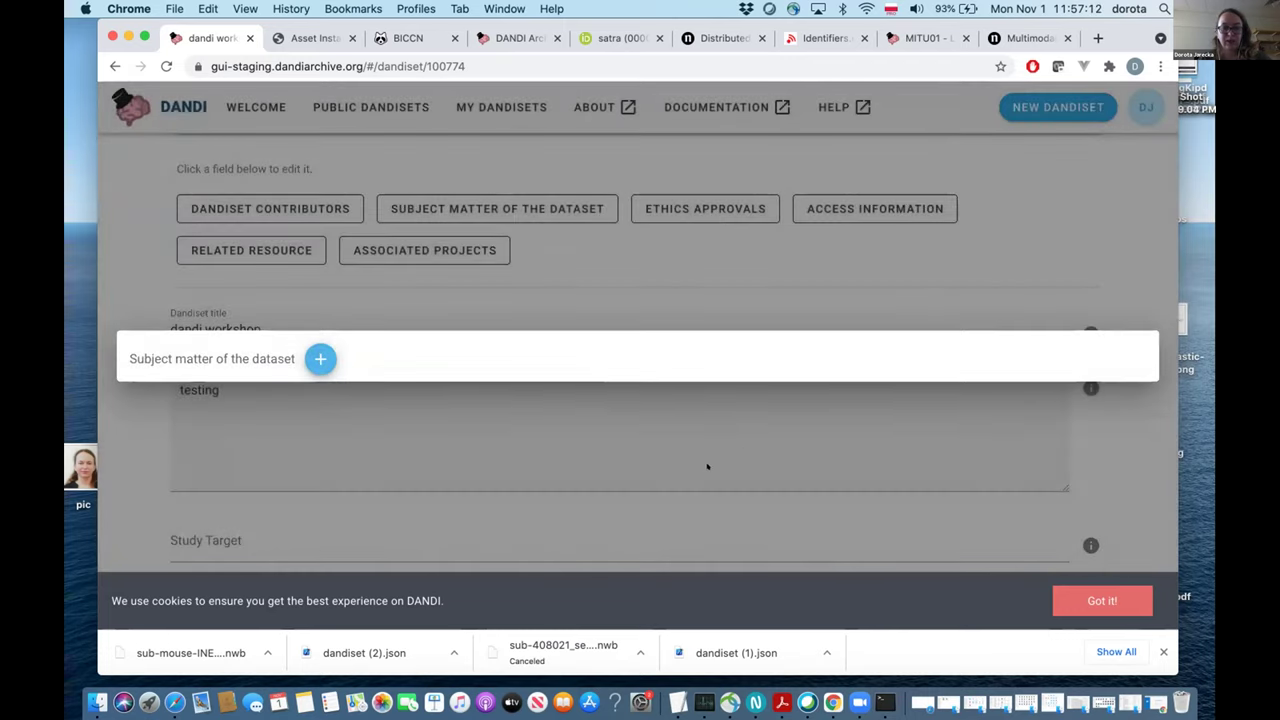
{"action": "left_click", "coordinate": [707, 466]}
{"action": "scroll", "coordinate": [668, 528], "scroll_direction": "down", "scroll_amount": 4}
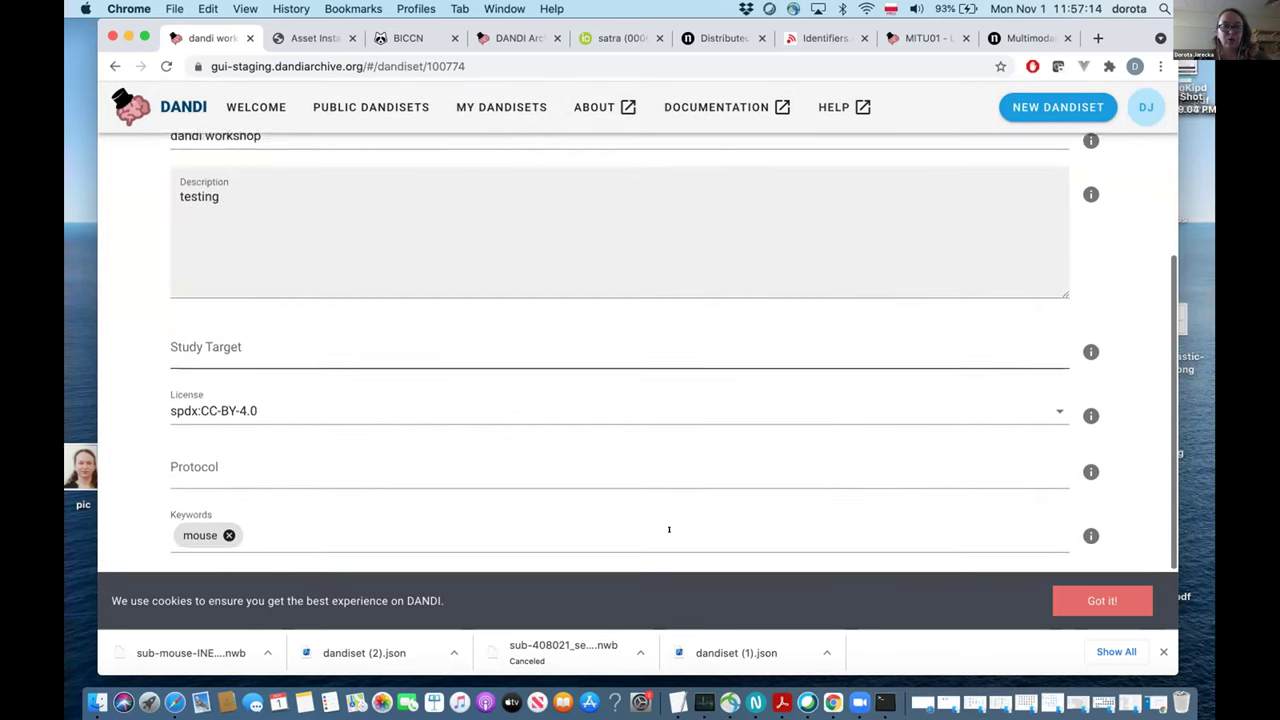
{"action": "scroll", "coordinate": [669, 529], "scroll_direction": "down", "scroll_amount": 2}
{"action": "scroll", "coordinate": [669, 530], "scroll_direction": "up", "scroll_amount": 10}
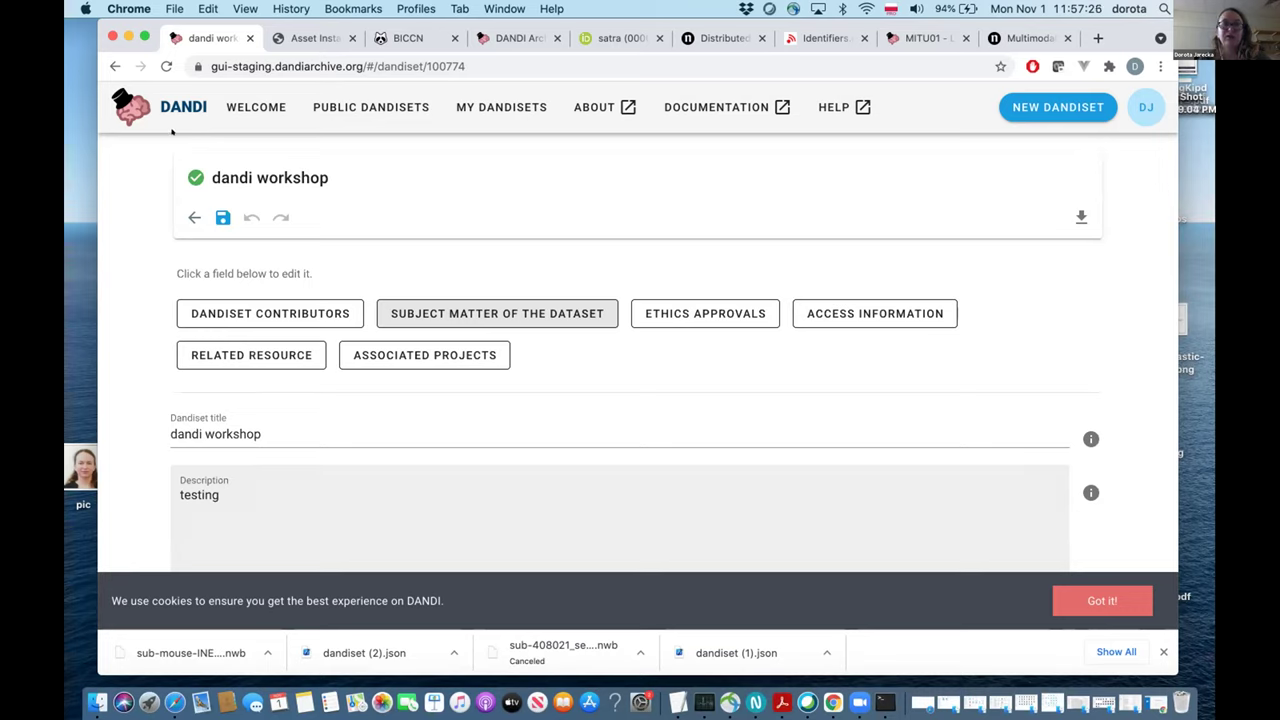
Leave the metadata editor and review the dandi workshop landing page.
{"action": "left_click", "coordinate": [194, 217]}
{"action": "scroll", "coordinate": [565, 322], "scroll_direction": "down", "scroll_amount": 9}
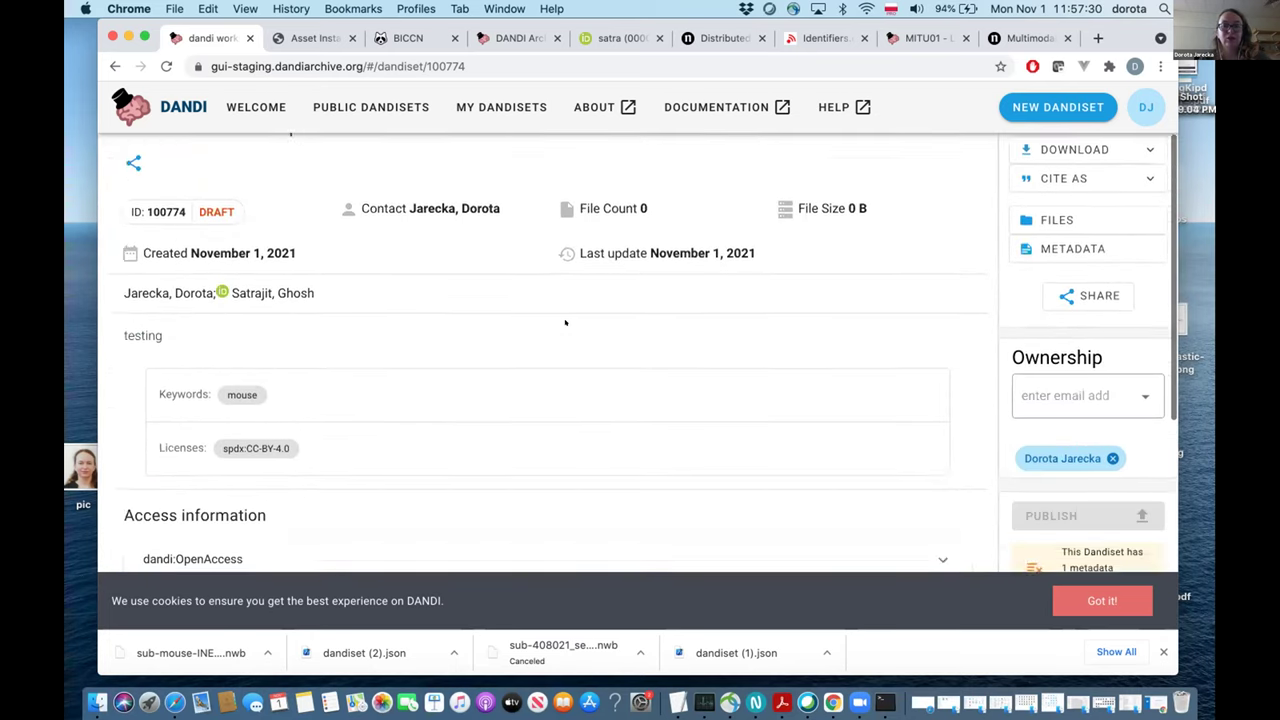
{"action": "scroll", "coordinate": [565, 322], "scroll_direction": "up", "scroll_amount": 5}
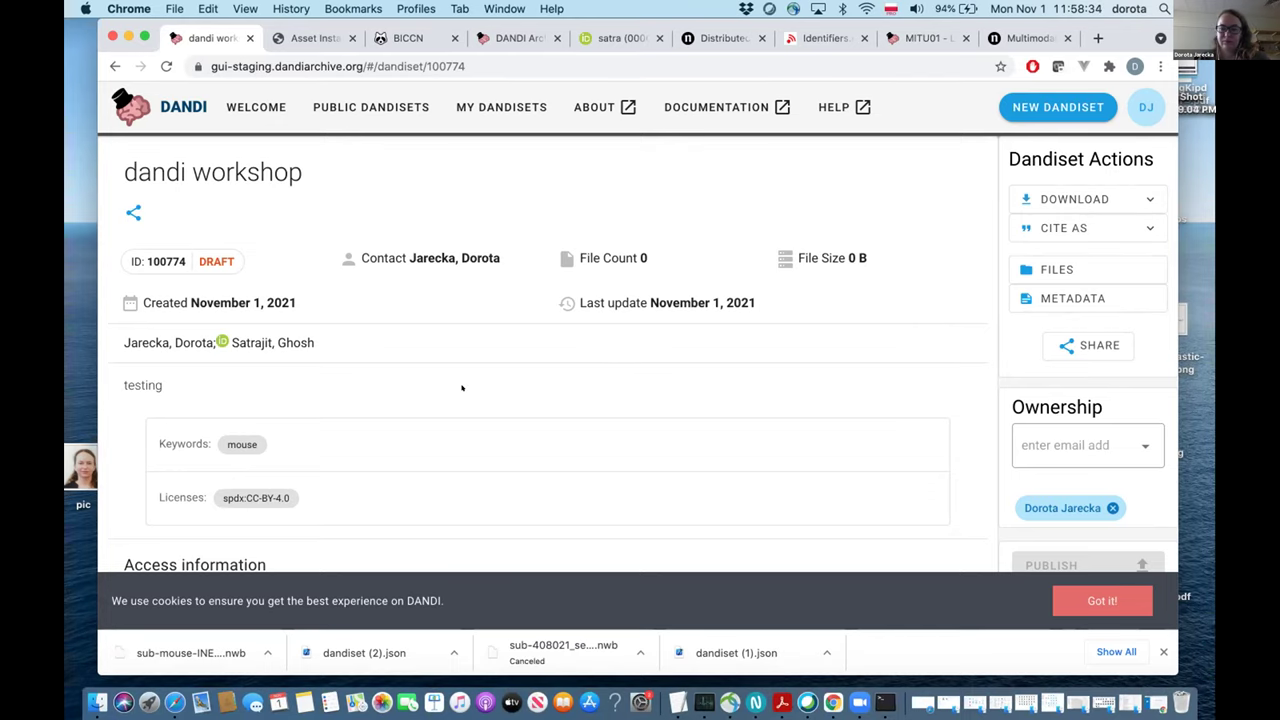
Reveal dandiset 100774's validation error: a dandiset with no files or zero bytes is not publishable.
{"action": "scroll", "coordinate": [462, 388], "scroll_direction": "down", "scroll_amount": 1}
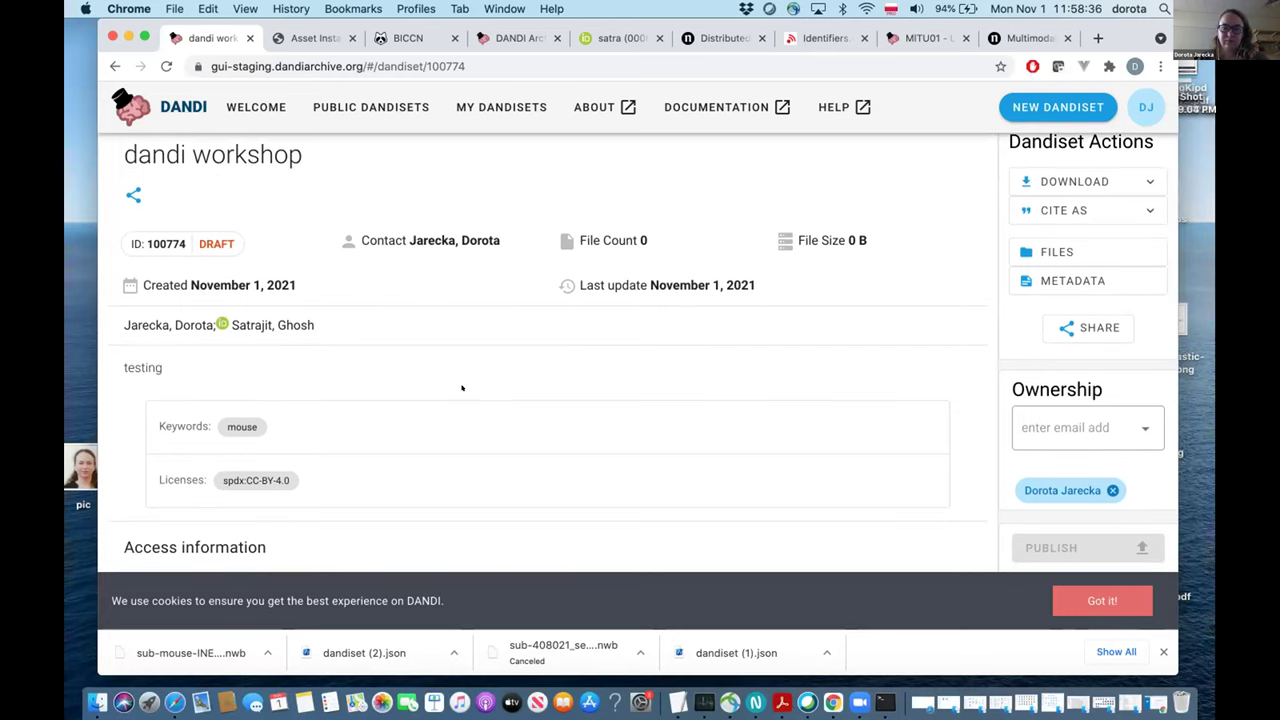
{"action": "scroll", "coordinate": [462, 388], "scroll_direction": "down", "scroll_amount": 3}
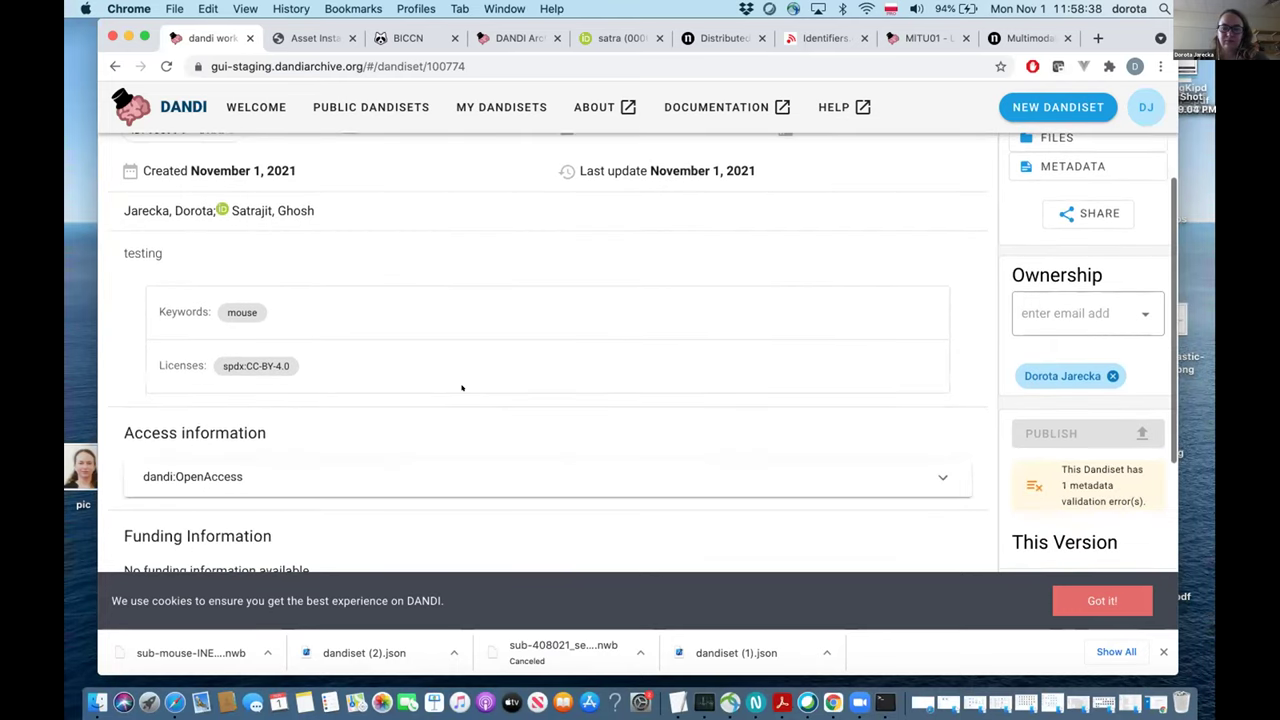
{"action": "scroll", "coordinate": [462, 388], "scroll_direction": "up", "scroll_amount": 1}
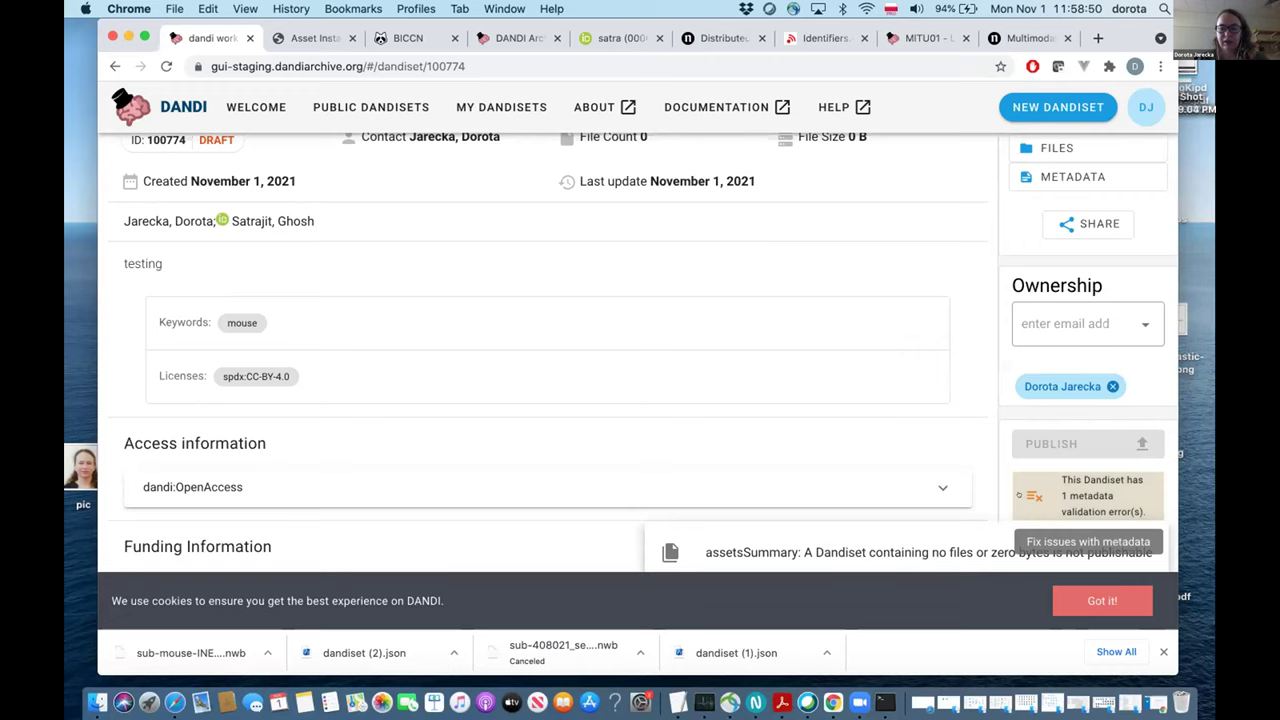
{"action": "scroll", "coordinate": [923, 428], "scroll_direction": "down", "scroll_amount": 1}
{"action": "scroll", "coordinate": [923, 428], "scroll_direction": "down", "scroll_amount": 1}
{"action": "mouse_move", "coordinate": [1058, 443]}
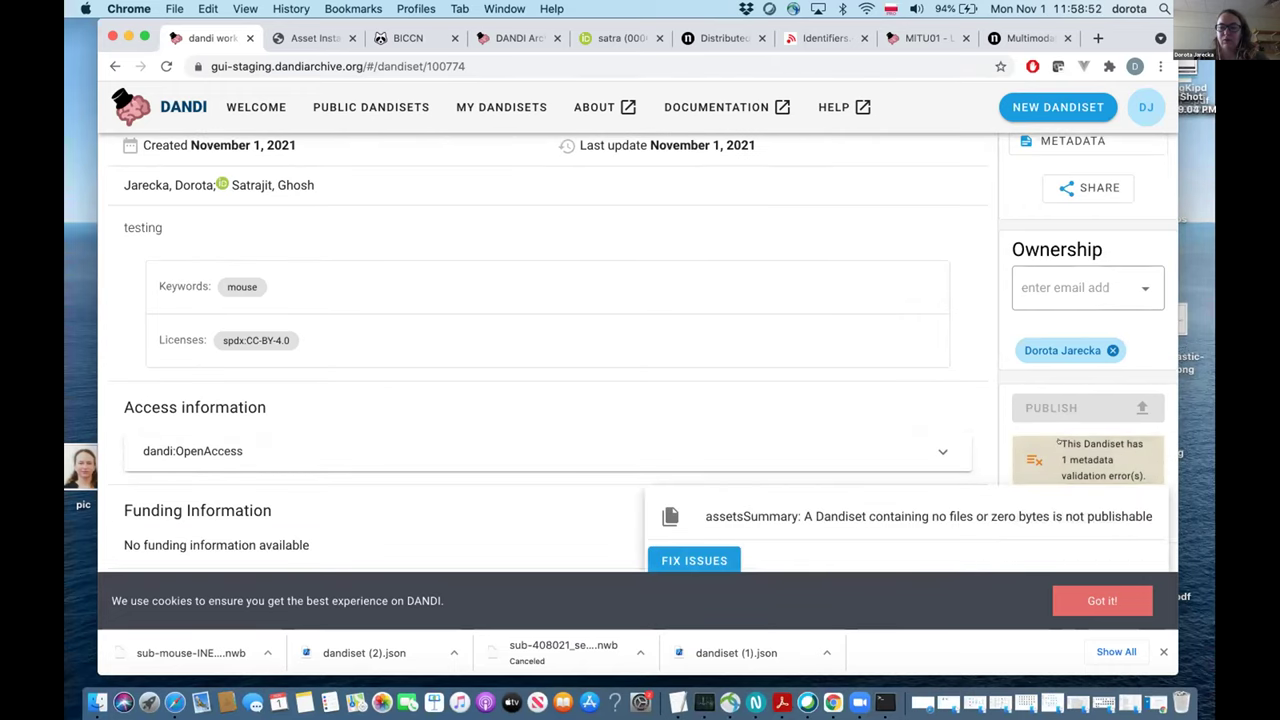